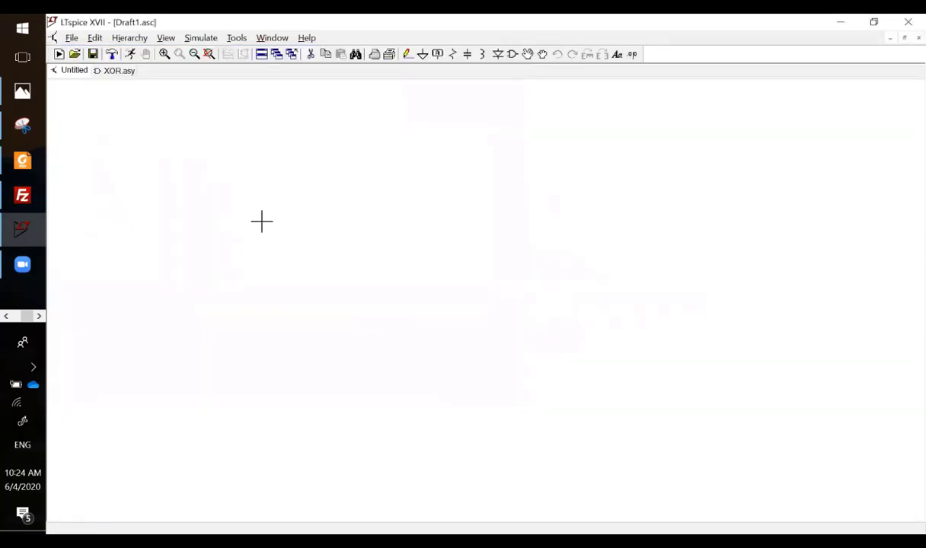
- Save the empty schematic on the Desktop under the name HA
left_click(72, 38)
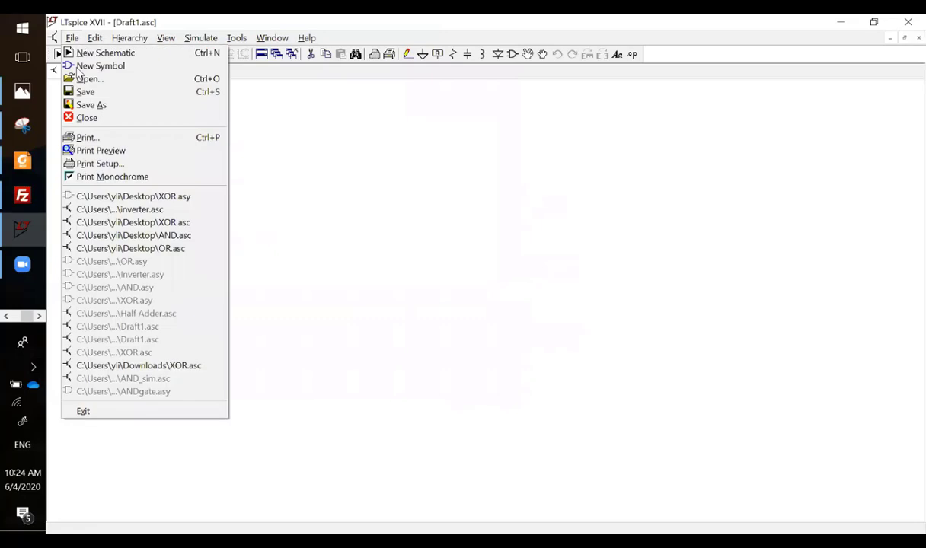
left_click(91, 105)
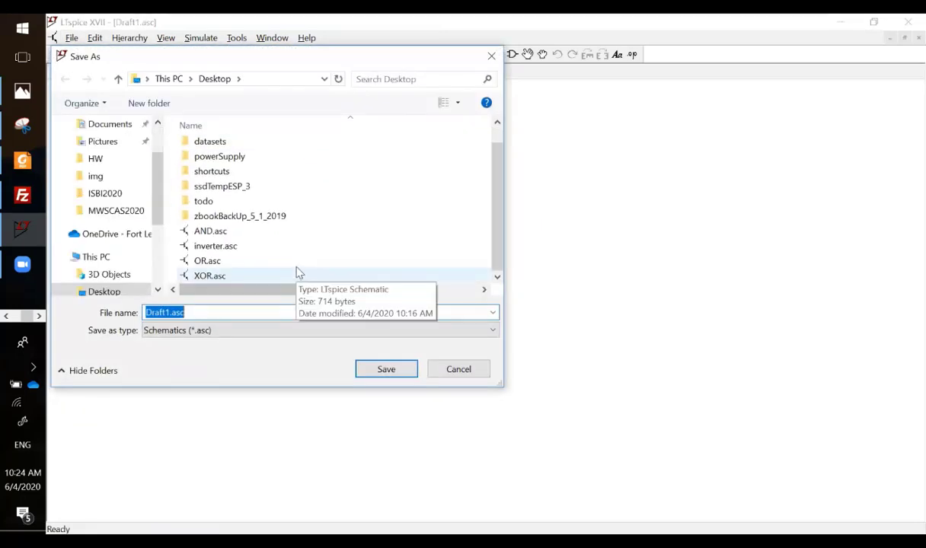
type("HA")
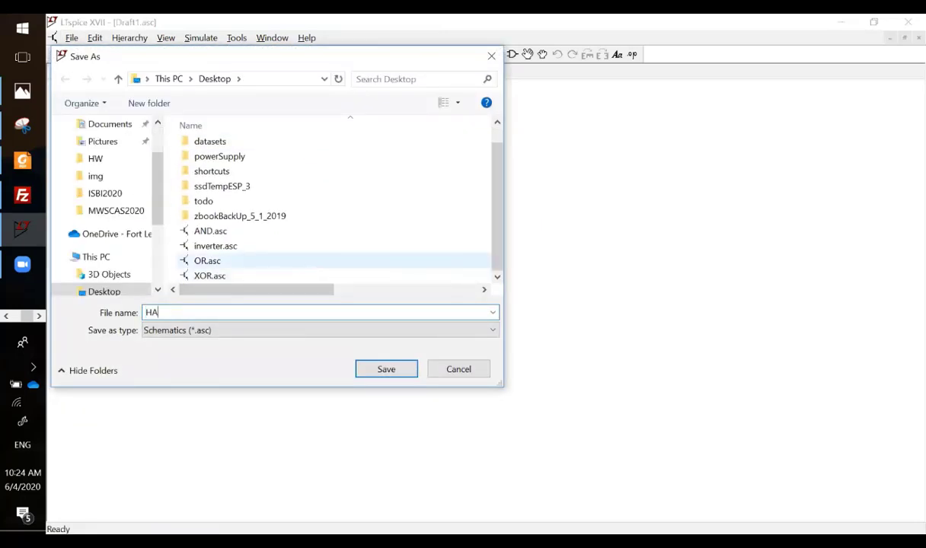
key("Return")
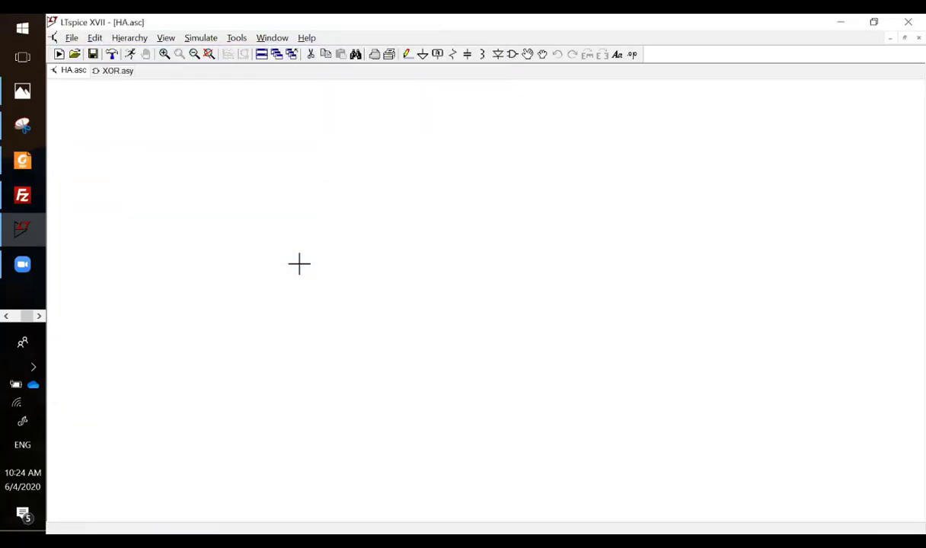
- Close the open XOR.asy symbol file so that only the HA.asc schematic remains open
left_click(115, 71)
right_click(115, 71)
left_click(145, 98)
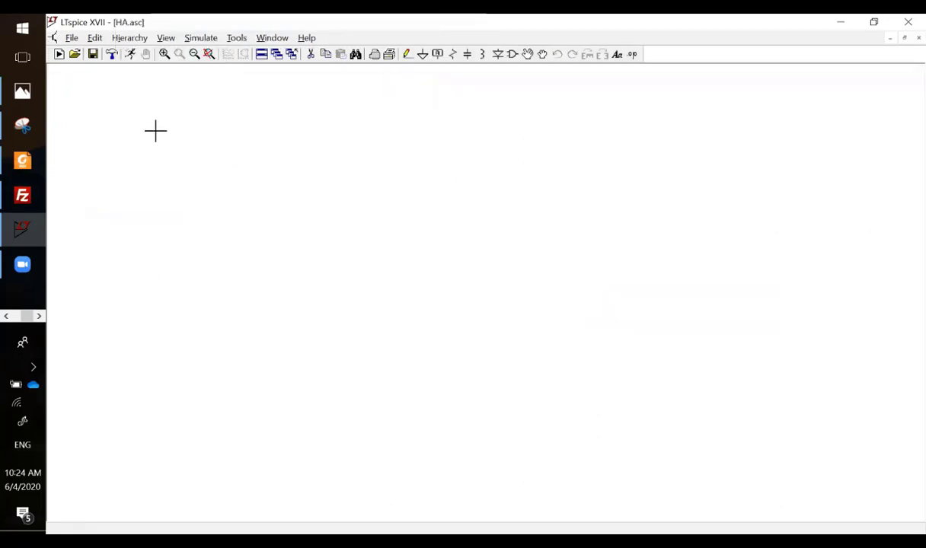
- Place one XOR gate symbol from the Desktop directory in the upper part of the schematic
key("F2")
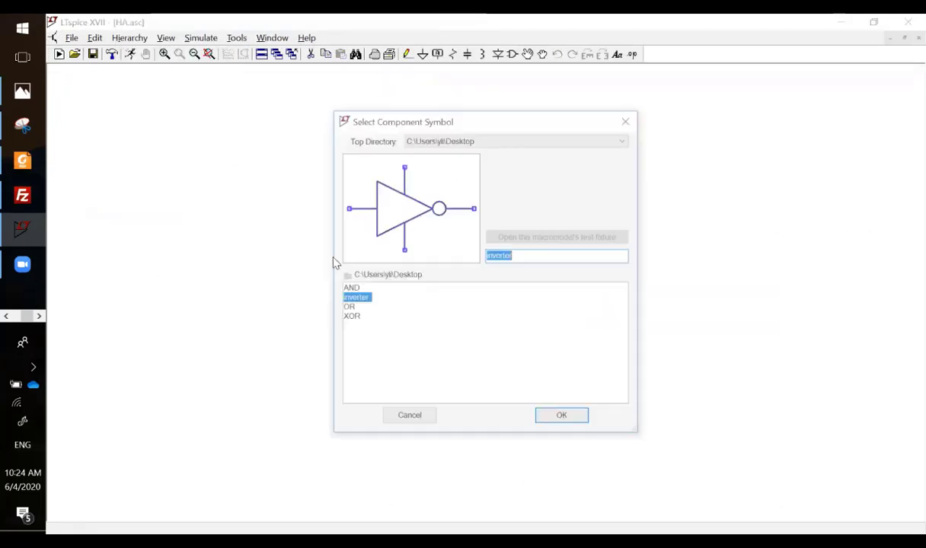
left_click(351, 318)
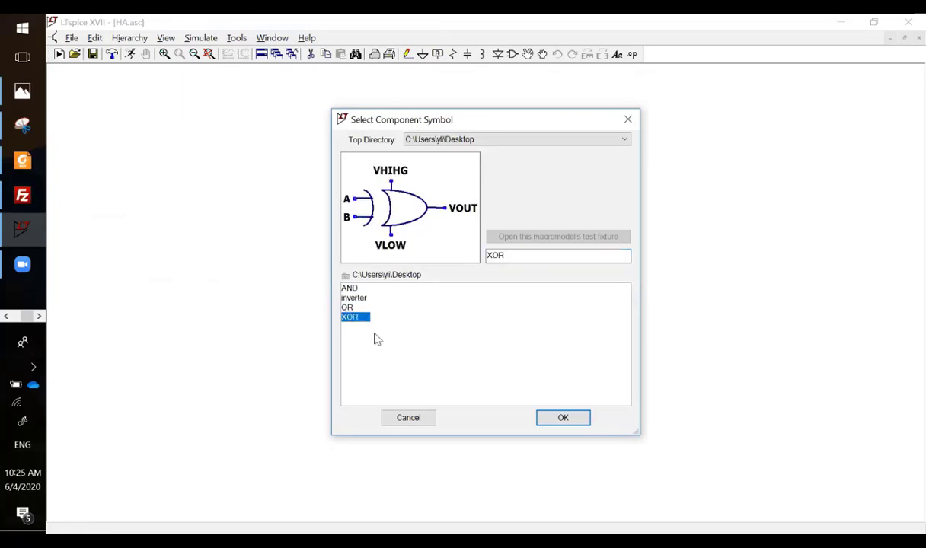
left_click(560, 416)
left_click(331, 320)
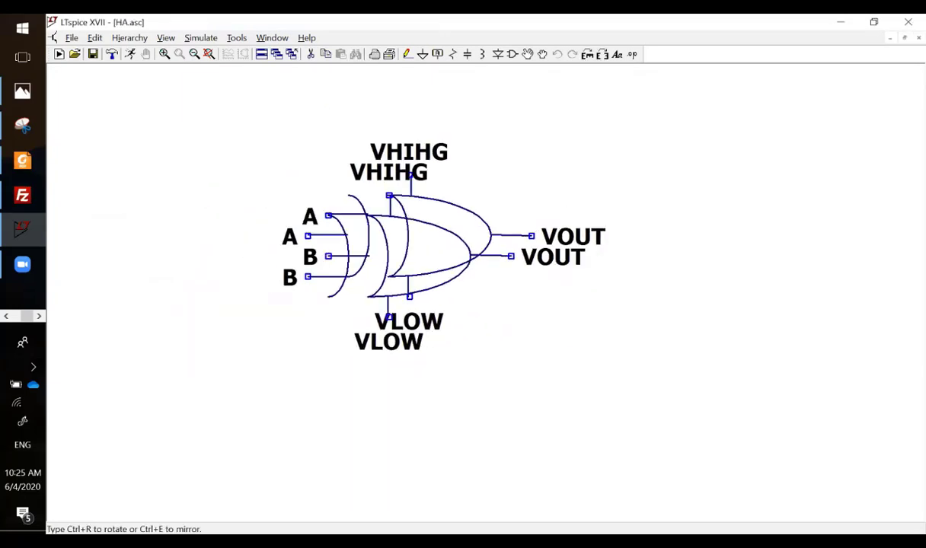
key("Escape")
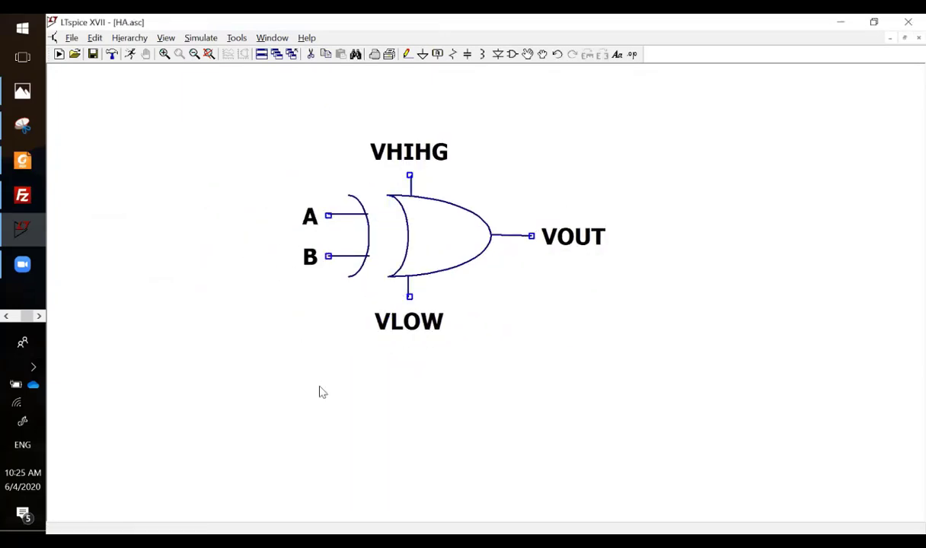
- Place one AND gate symbol directly below the XOR gate
key("F2")
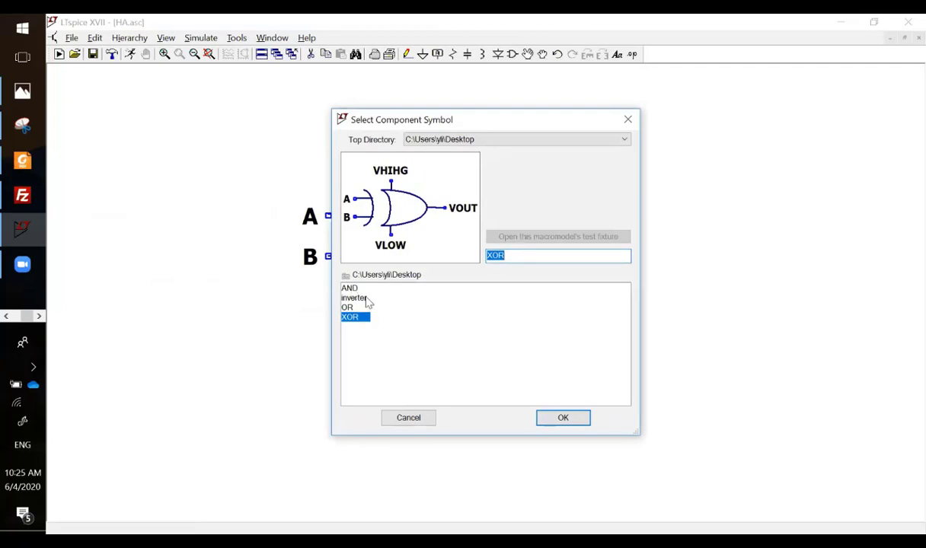
left_click(348, 287)
left_click(556, 415)
left_click(416, 450)
key("Escape")
scroll(188, 179, "down", 1)
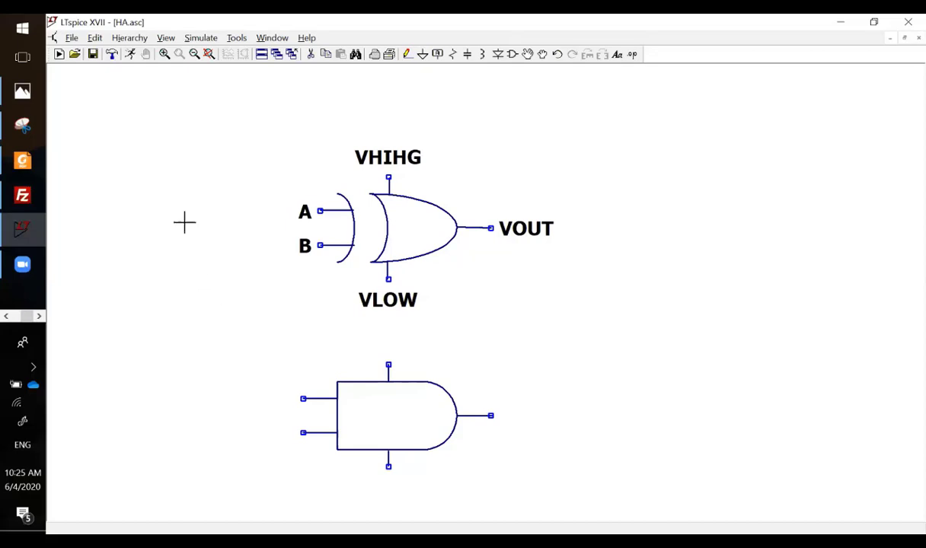
- Place four net labels named A: two level with the XOR inputs and one level with each gate's output
key("F4")
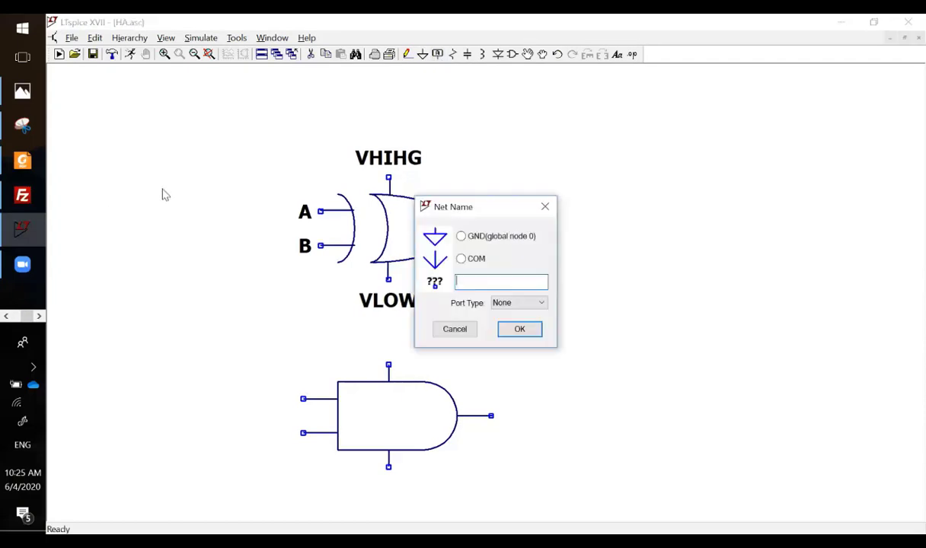
type("A")
key("BackSpace")
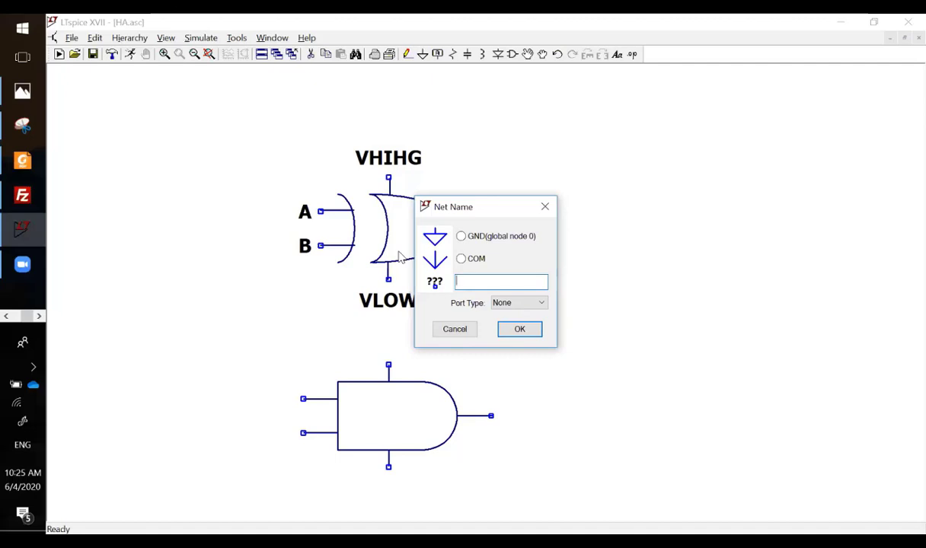
type("A")
key("Return")
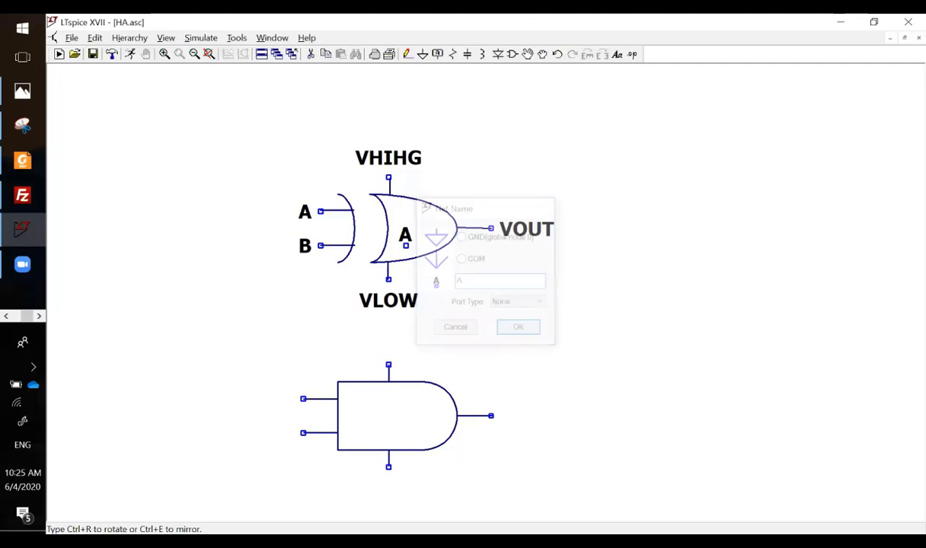
left_click(233, 211)
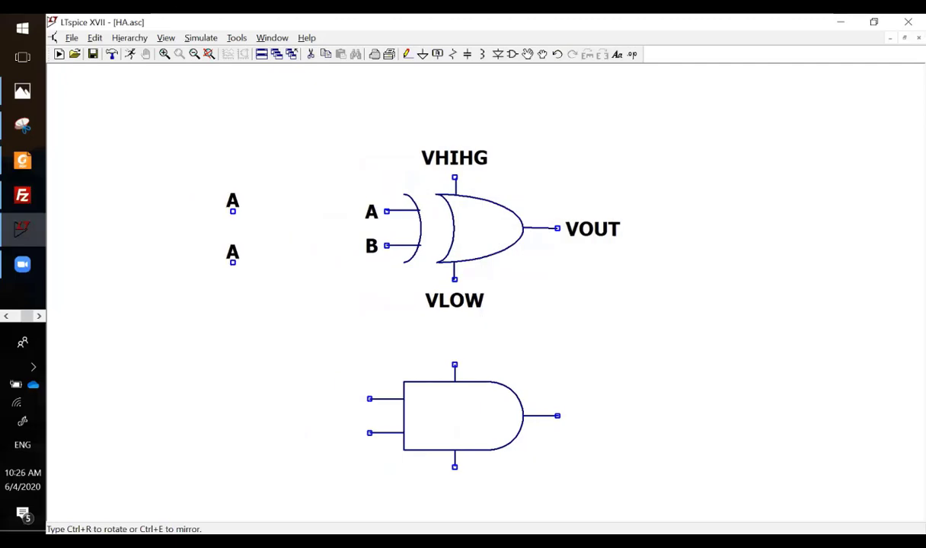
left_click(232, 245)
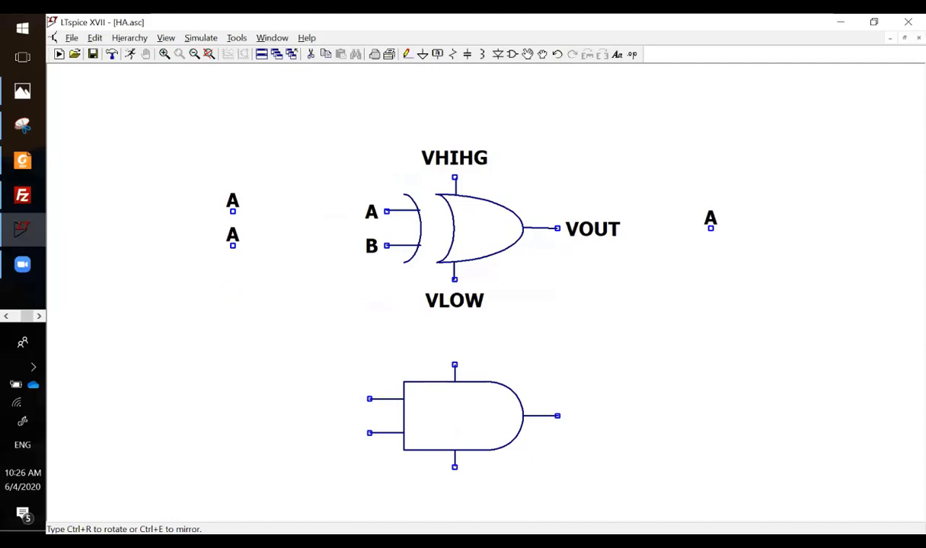
left_click(711, 227)
left_click(711, 415)
key("Escape")
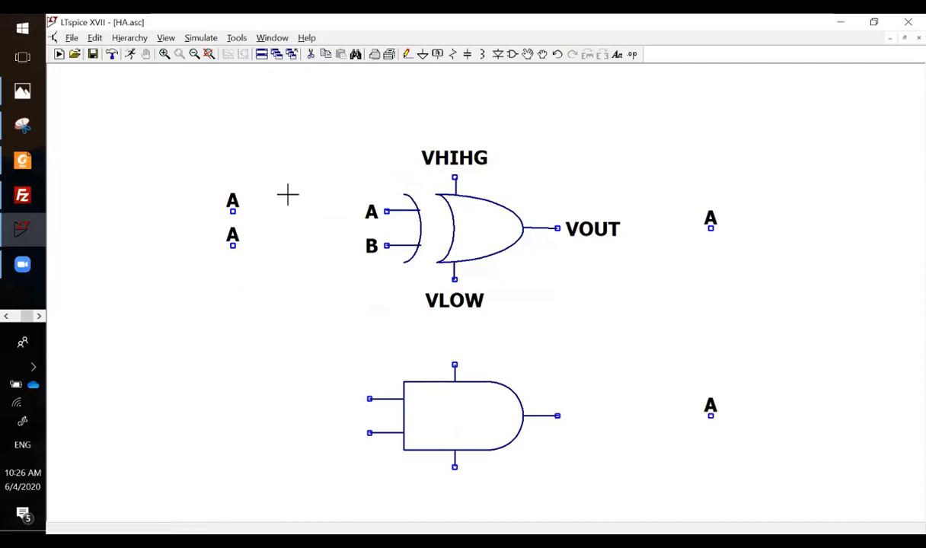
- Wire the two input labels straight across to the XOR gate's A and B pins
key("F3")
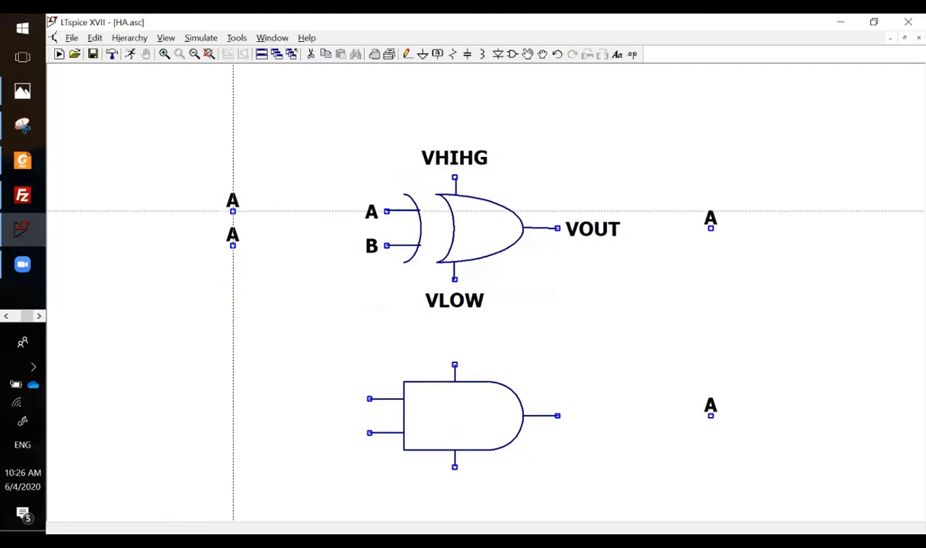
left_click(232, 211)
left_click(387, 211)
left_click(232, 245)
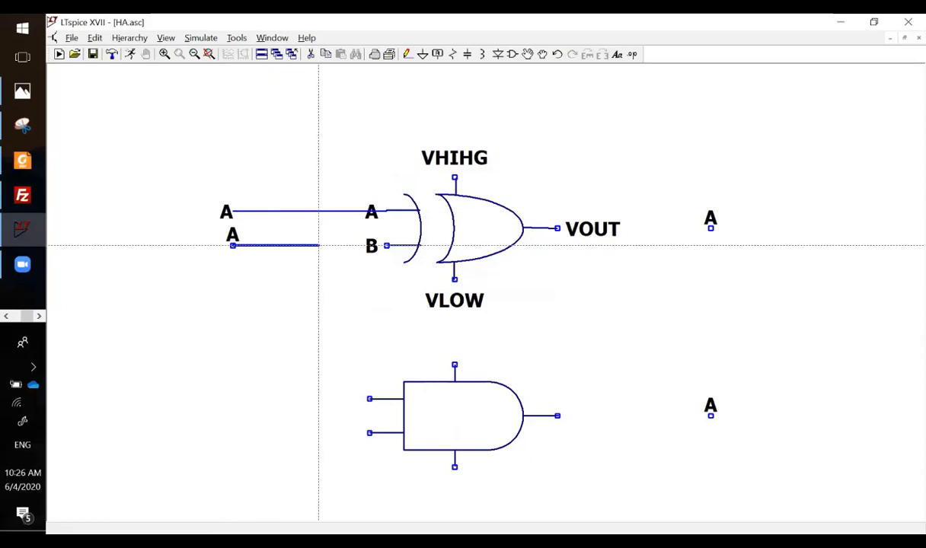
left_click(387, 245)
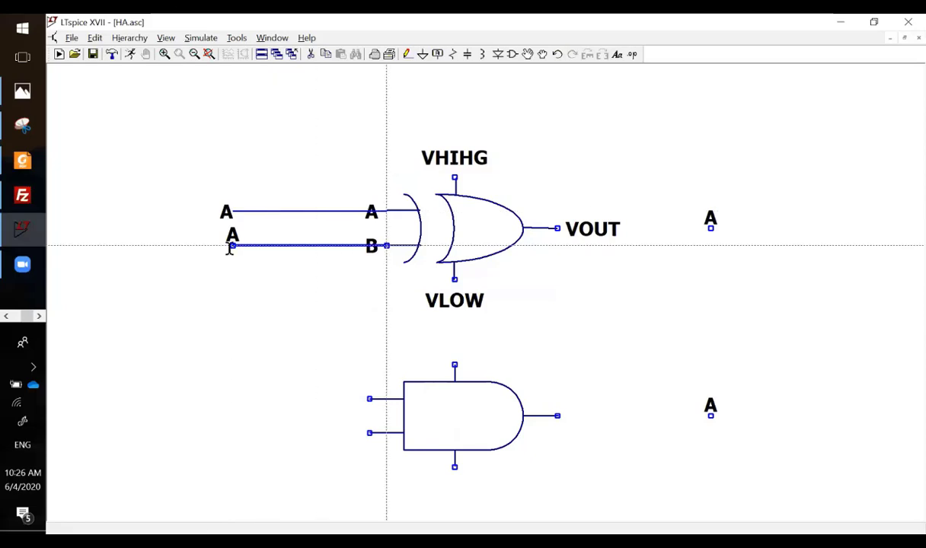
key("Escape")
- Rename the net label on the XOR gate's lower input wire as B
right_click(229, 252)
type("B")
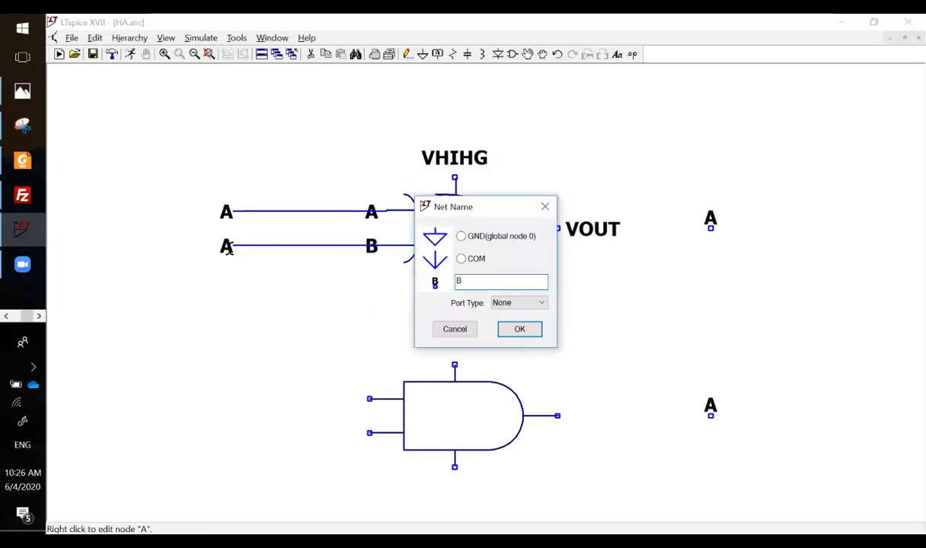
key("Return")
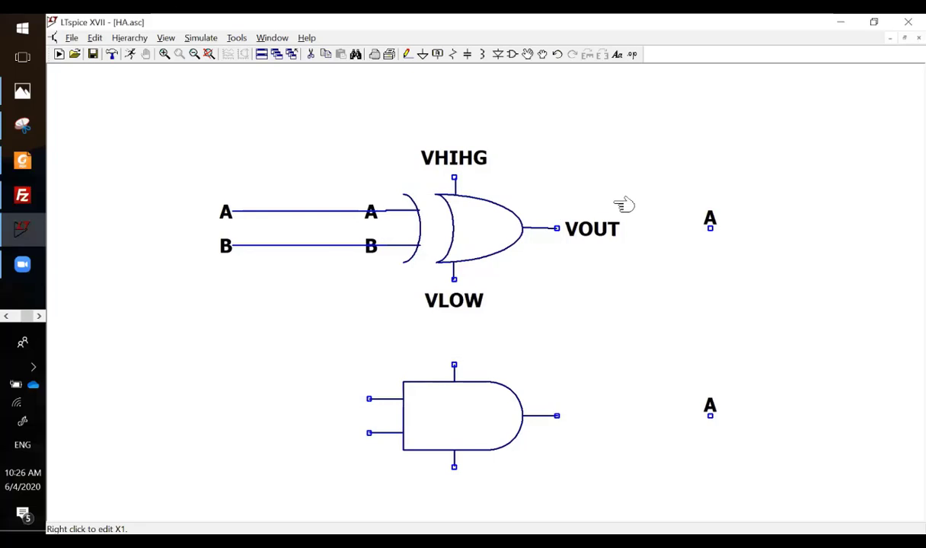
- Wire the XOR gate's VOUT pin to the net label beside it and rename that label S
left_click(558, 228)
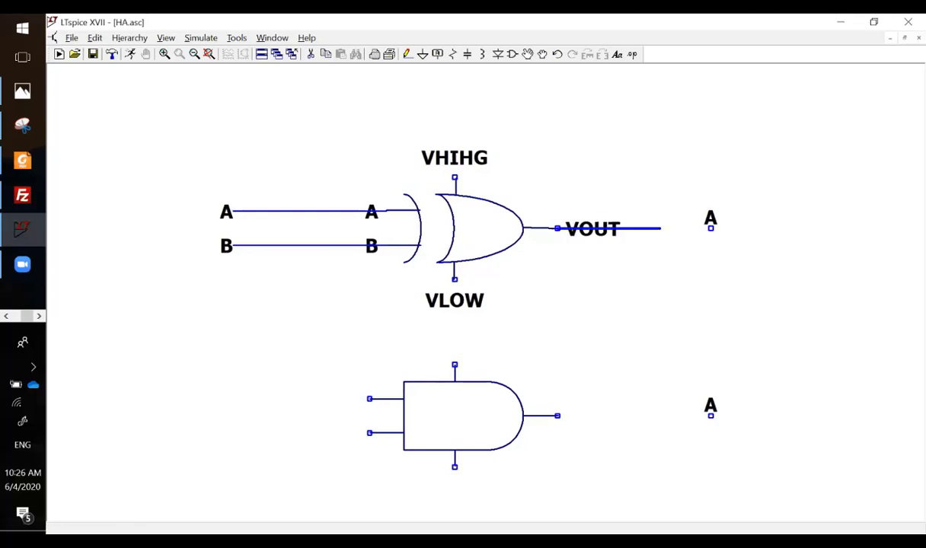
left_click(711, 228)
key("Escape")
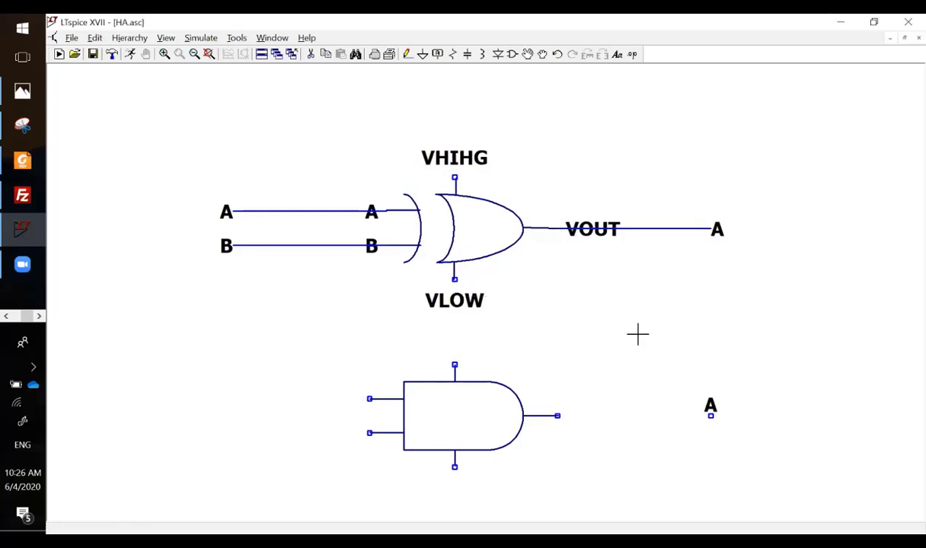
right_click(717, 229)
type("S")
key("Return")
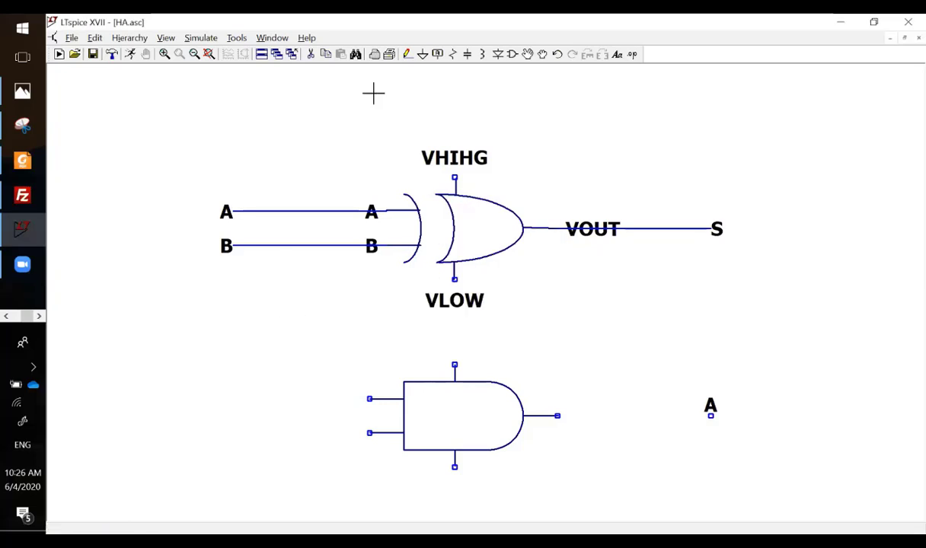
- Branch wires from the A and B input nets down to the AND gate's upper and lower inputs respectively
key("F3")
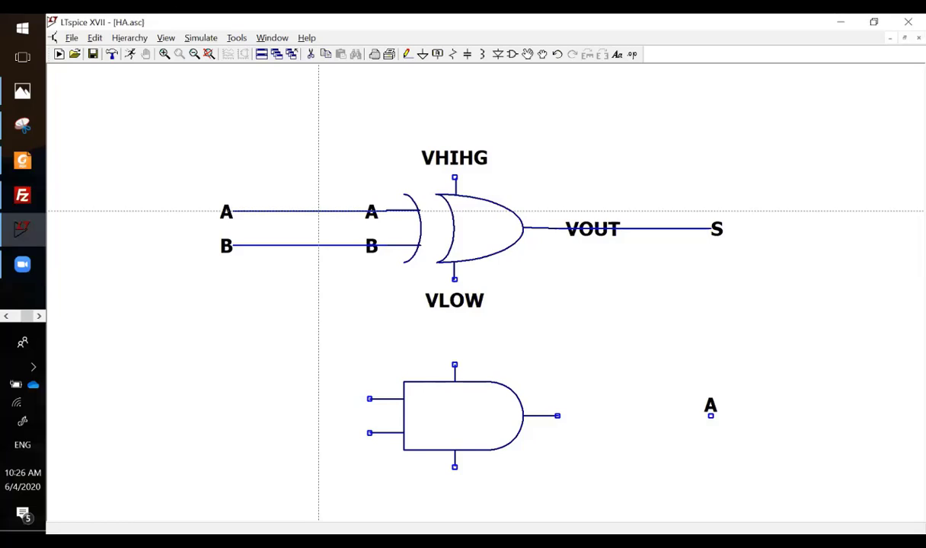
left_click(318, 211)
left_click(370, 399)
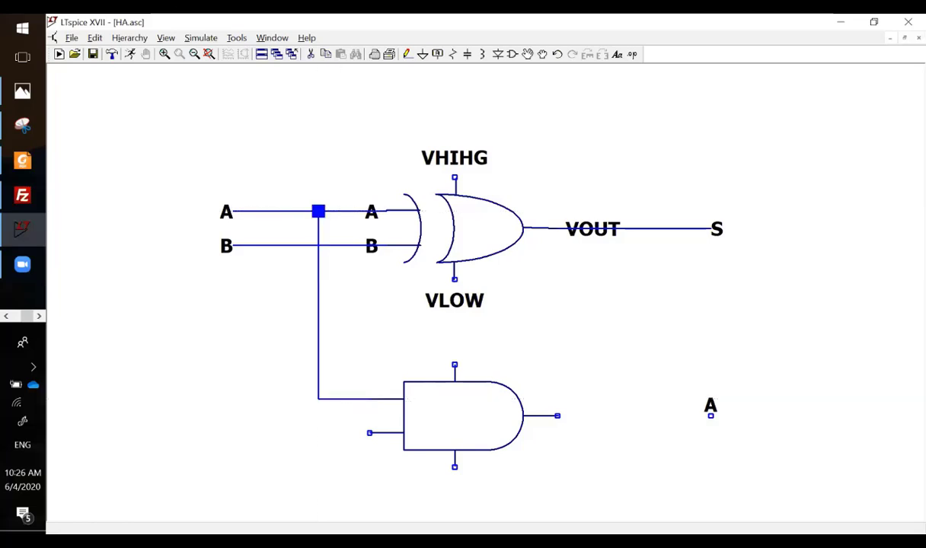
left_click(267, 244)
left_click(369, 433)
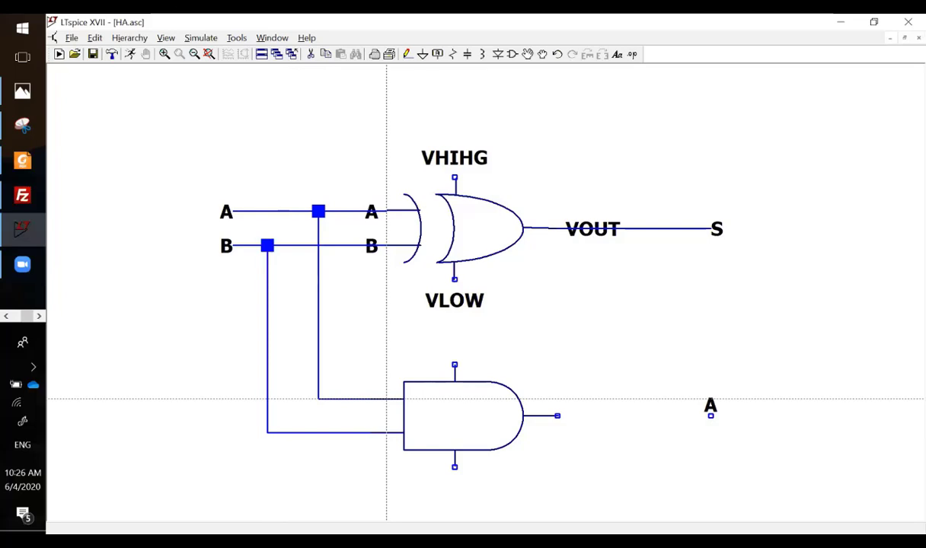
key("Escape")
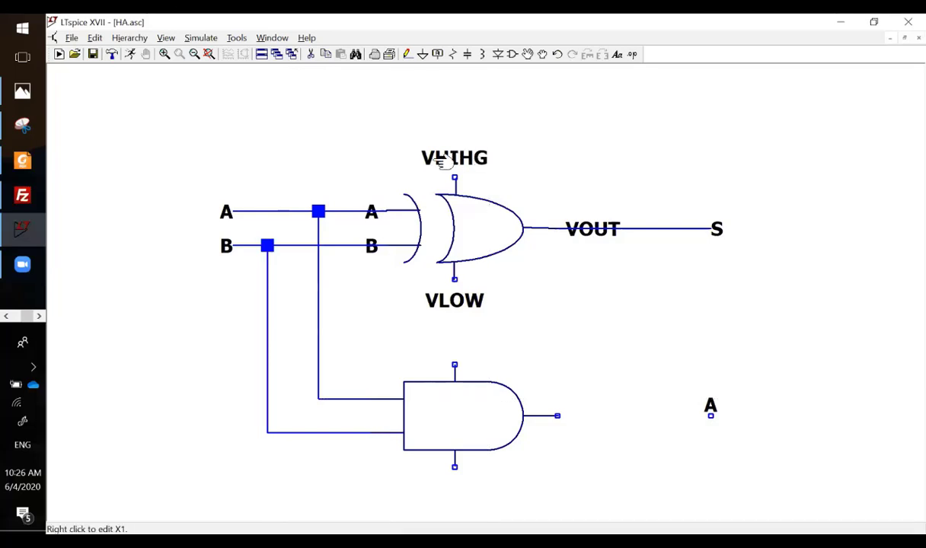
- Create a net label named VHIGH and attach it to the XOR gate's upper supply pin
left_click(438, 60)
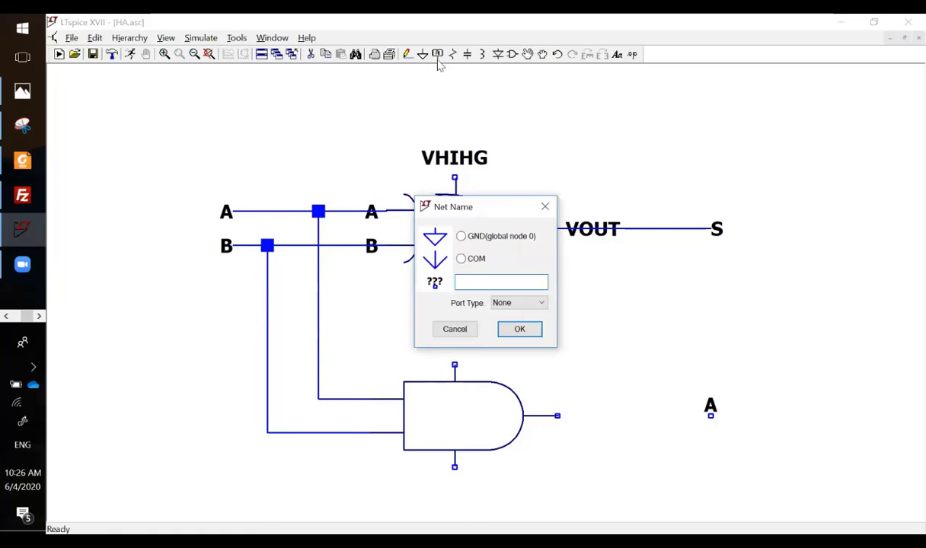
type("V")
type("IG")
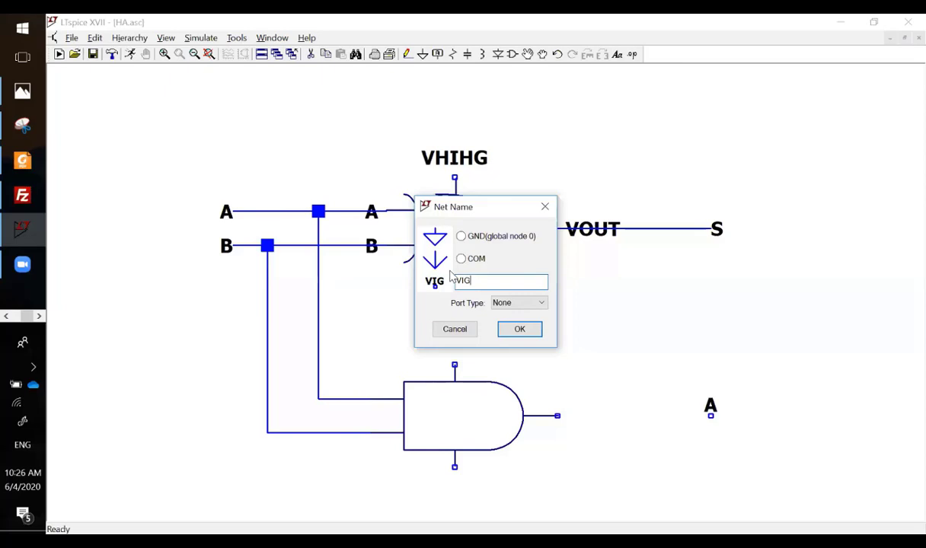
key("BackSpace")
key("BackSpace")
type("HIGH")
key("Return")
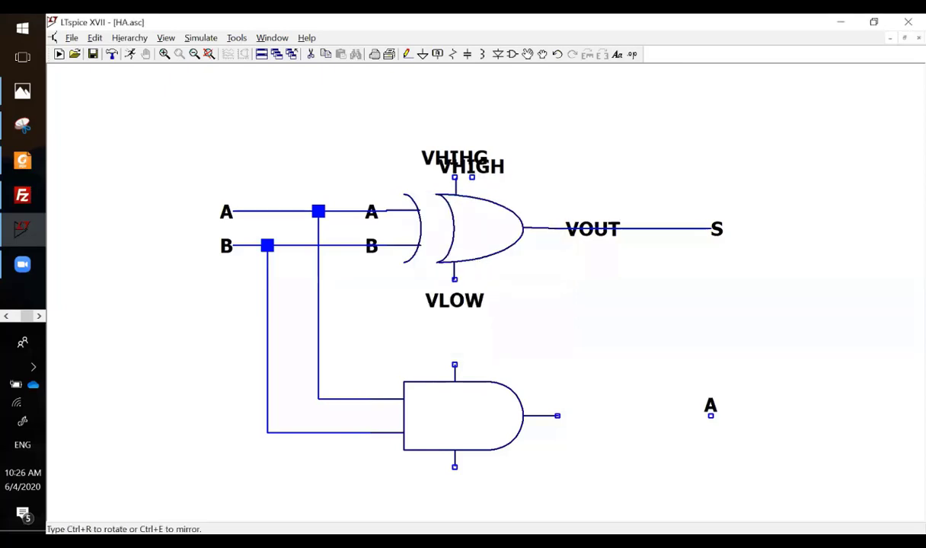
left_click(455, 176)
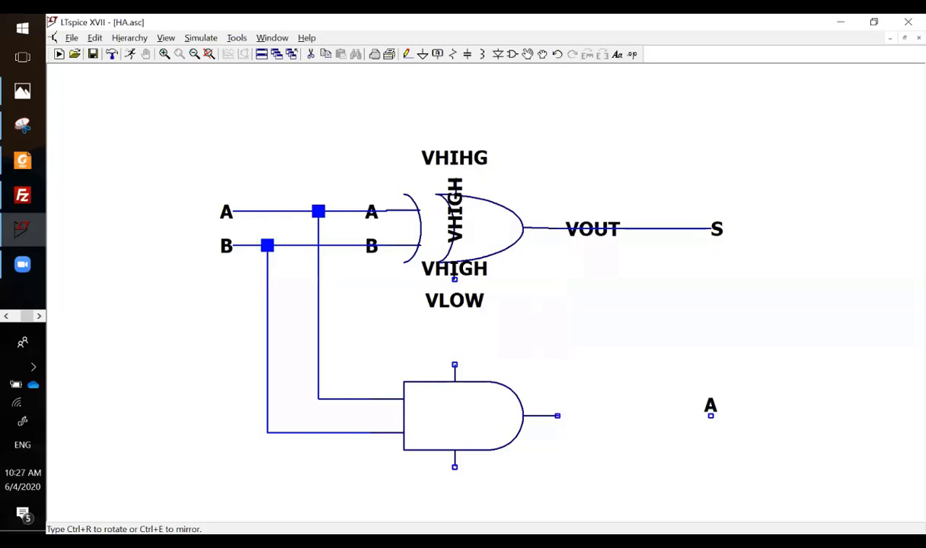
- Place a copy of the VHIGH net label on the XOR gate's lower supply pin and rename it VLOW
left_click(455, 279)
key("Escape")
right_click(456, 265)
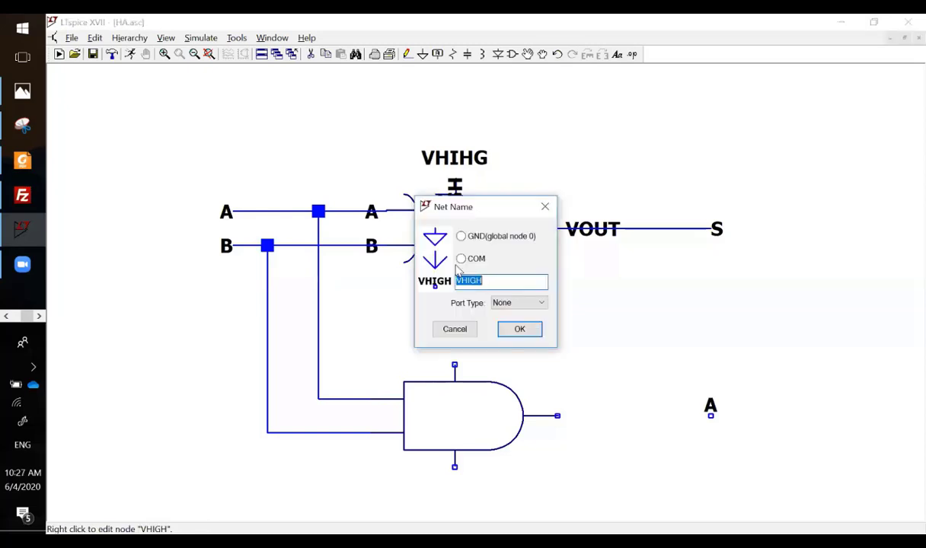
type("VLOW")
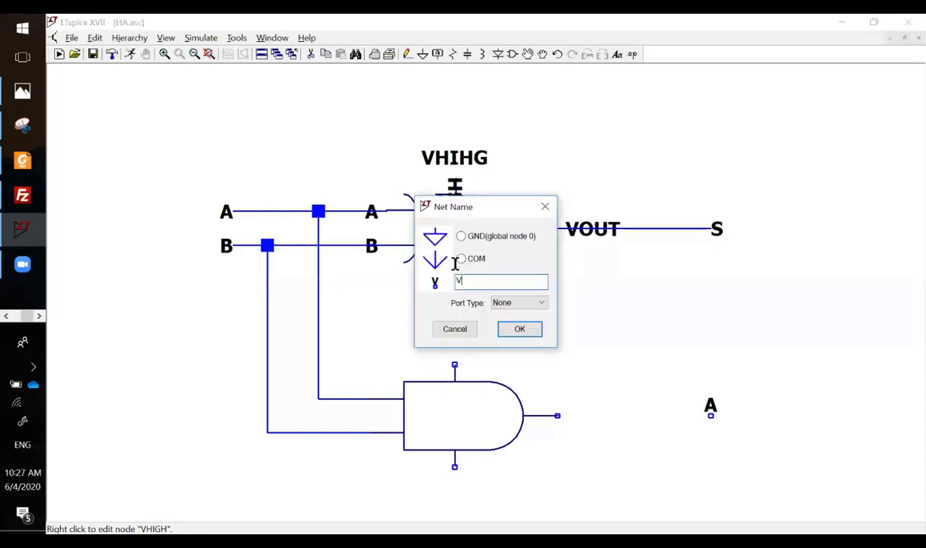
key("Return")
- Rotate the XOR gate's VLOW and VHIGH labels to horizontal and move them right of the gate, keeping them wired to their supply pins
left_click(544, 56)
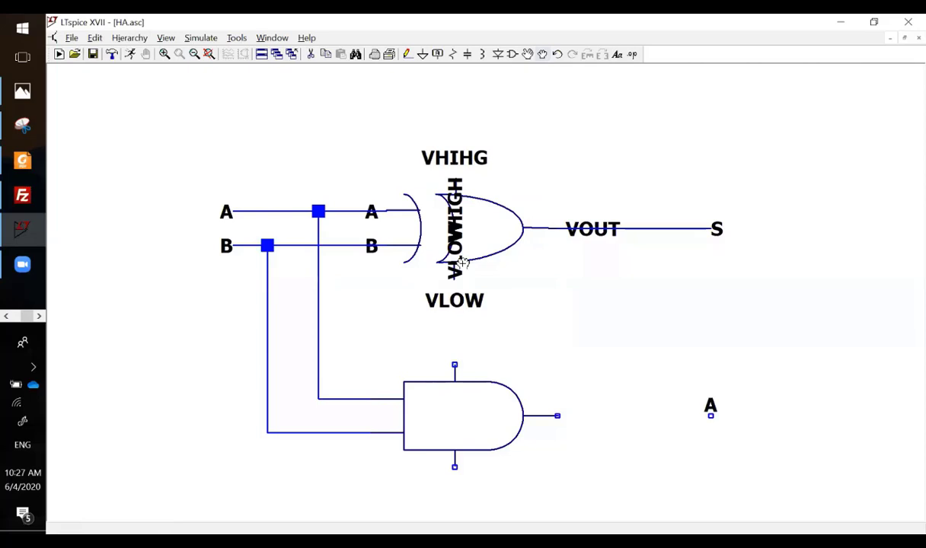
left_click(458, 263)
key("ctrl+r")
left_click(530, 304)
left_click(461, 183)
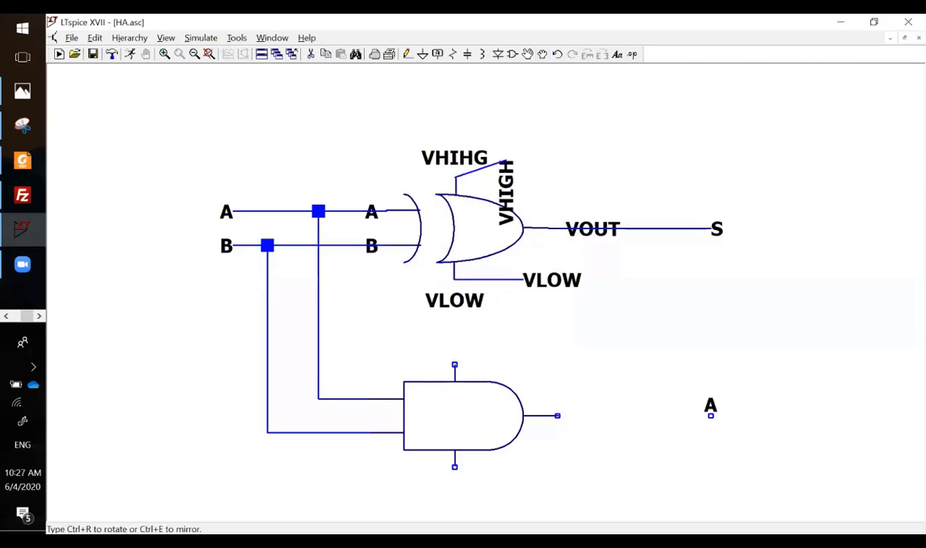
key("ctrl+r")
left_click(517, 199)
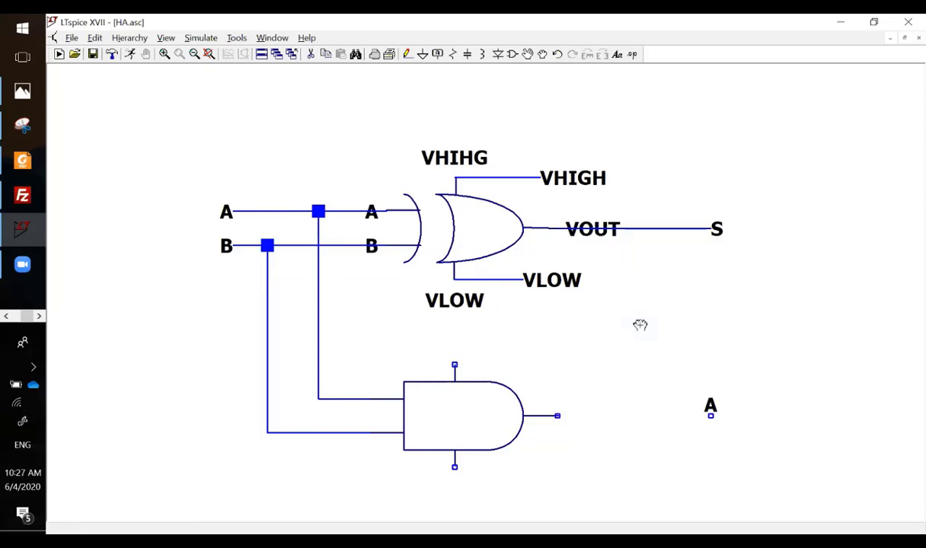
- Duplicate the VHIGH and VLOW labels onto the AND gate's upper and lower supply pins, rotated to vertical
key("F6")
left_click(531, 171)
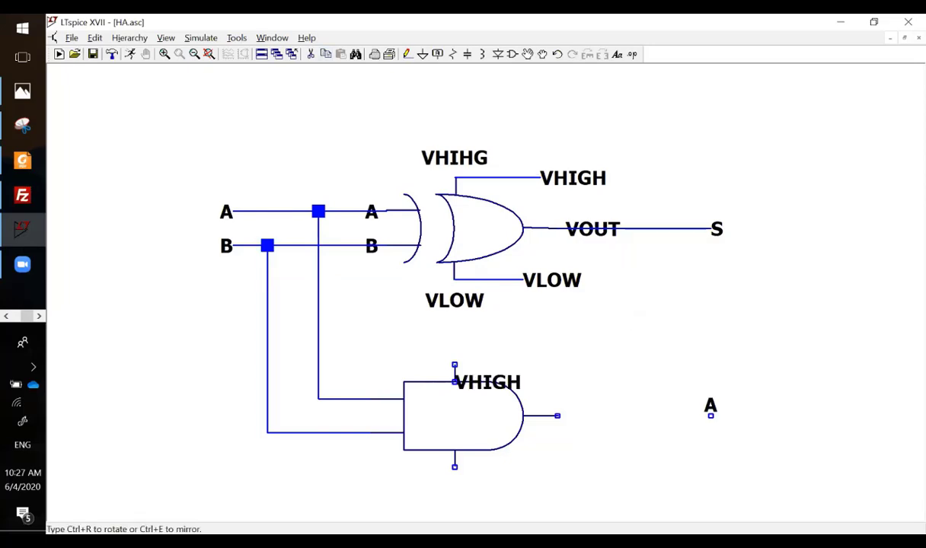
key("ctrl+r")
left_click(597, 258)
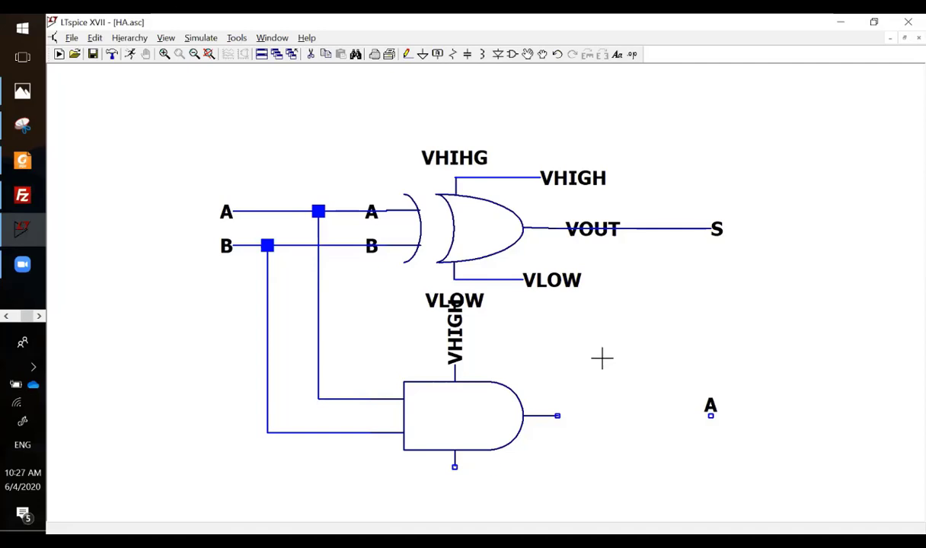
- Wire the AND gate's output pin to the spare net label A beside it
key("F3")
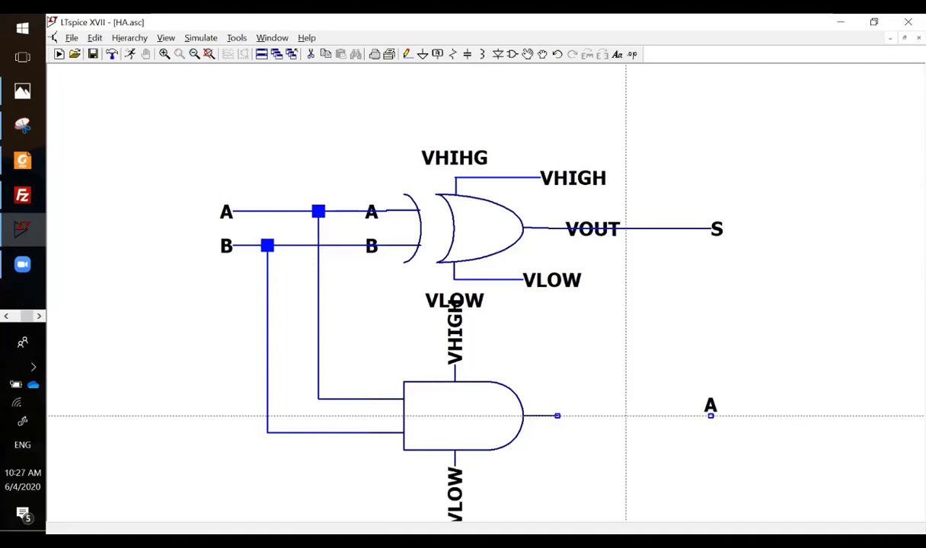
left_click(557, 416)
left_click(710, 416)
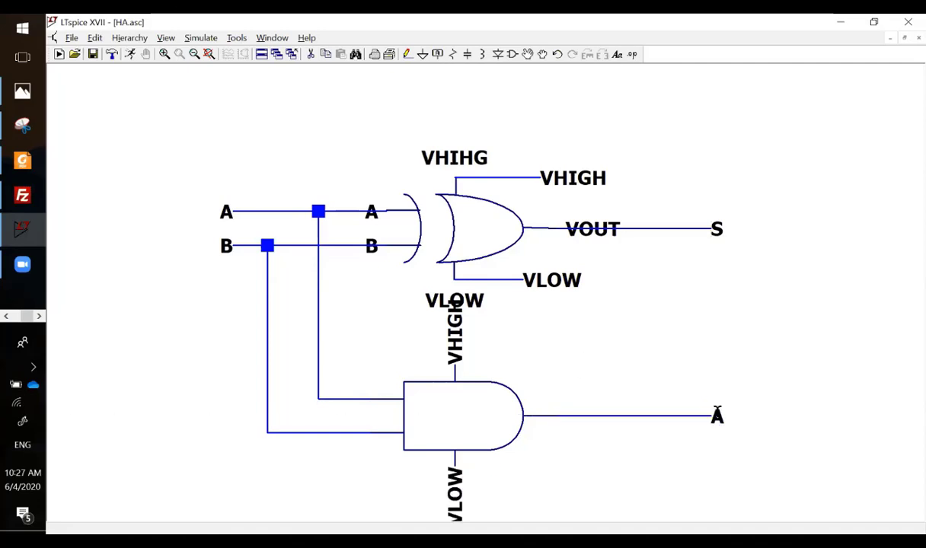
- Rename the net label on the AND gate's output wire as VOUT
right_click(718, 417)
type("VOUT")
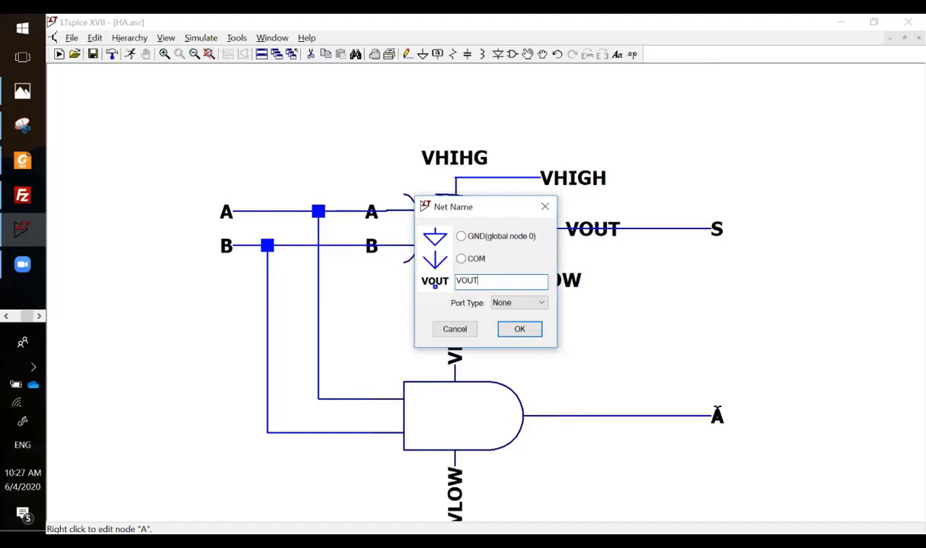
key("Return")
- Rename the net label on the AND gate's output wire as COUT
right_click(718, 412)
type("C")
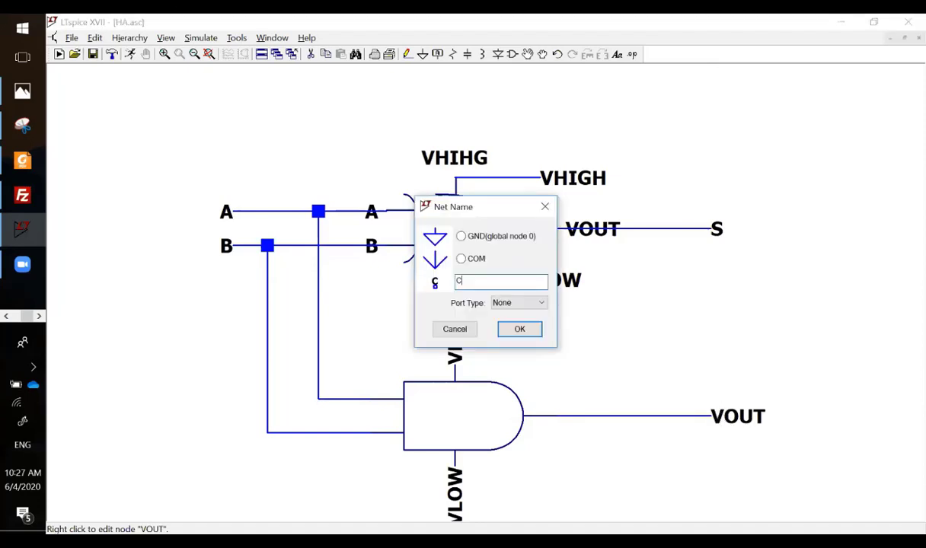
type("OUT")
key("Return")
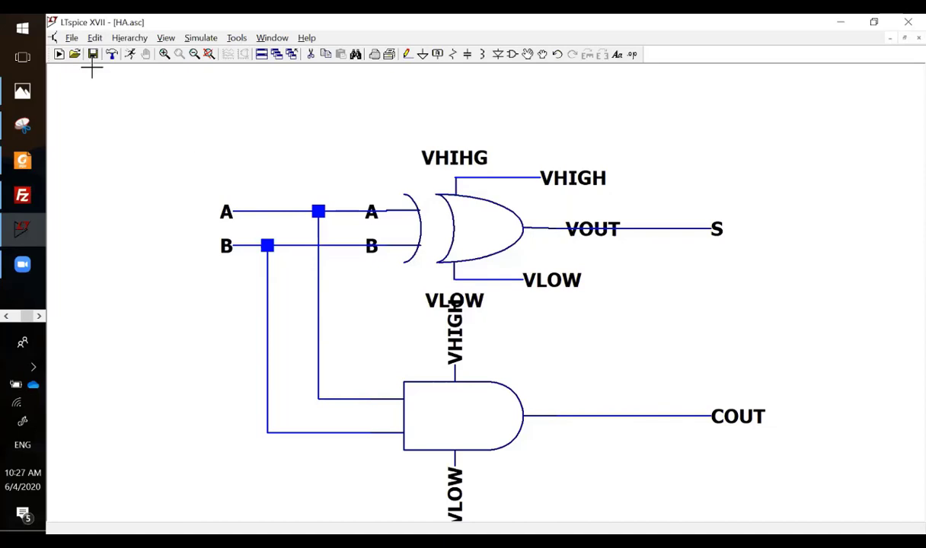
- Create a new symbol and draw a square body about 64 by 64 units centred on the origin
left_click(72, 37)
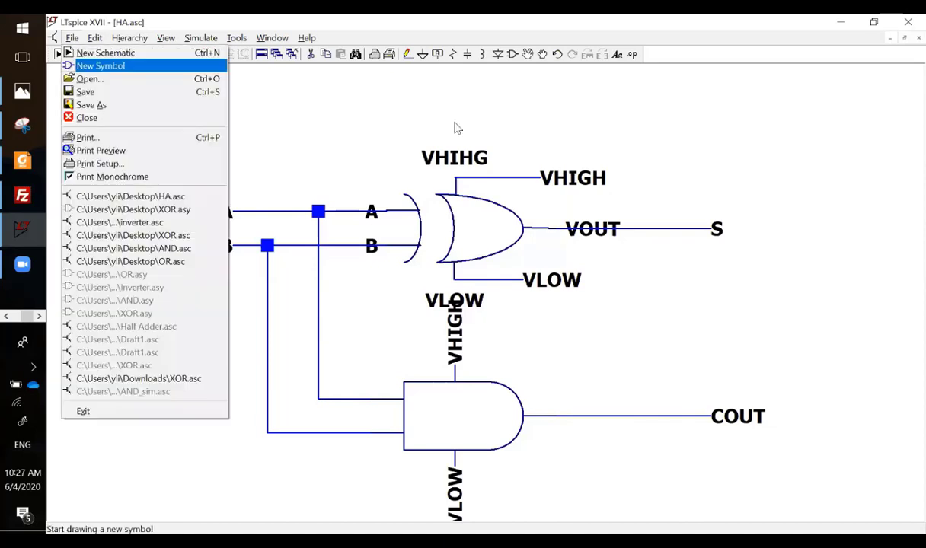
key("Return")
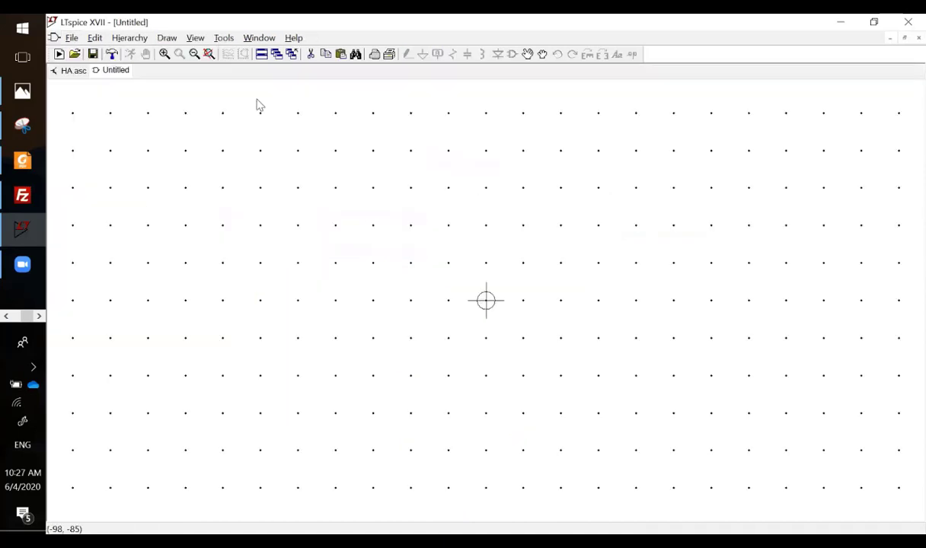
left_click(168, 38)
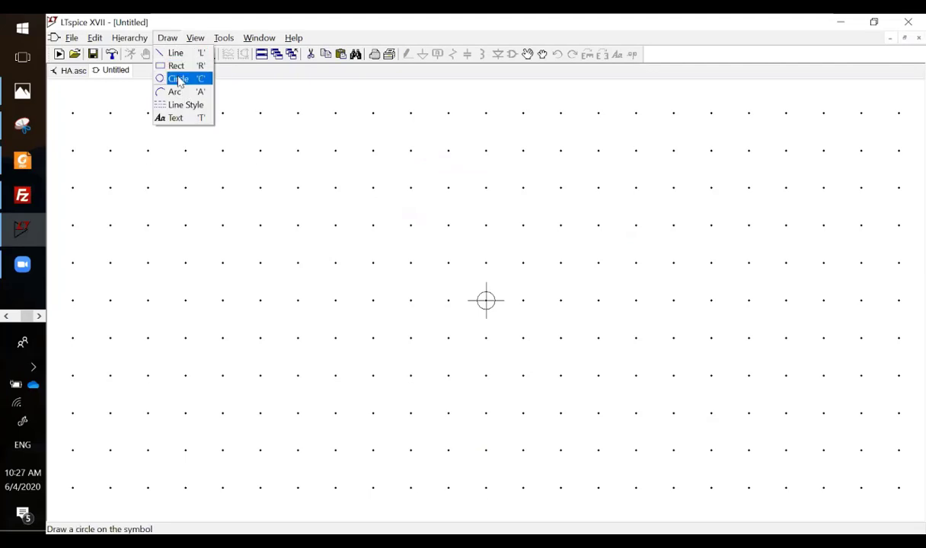
left_click(181, 66)
left_click(459, 219)
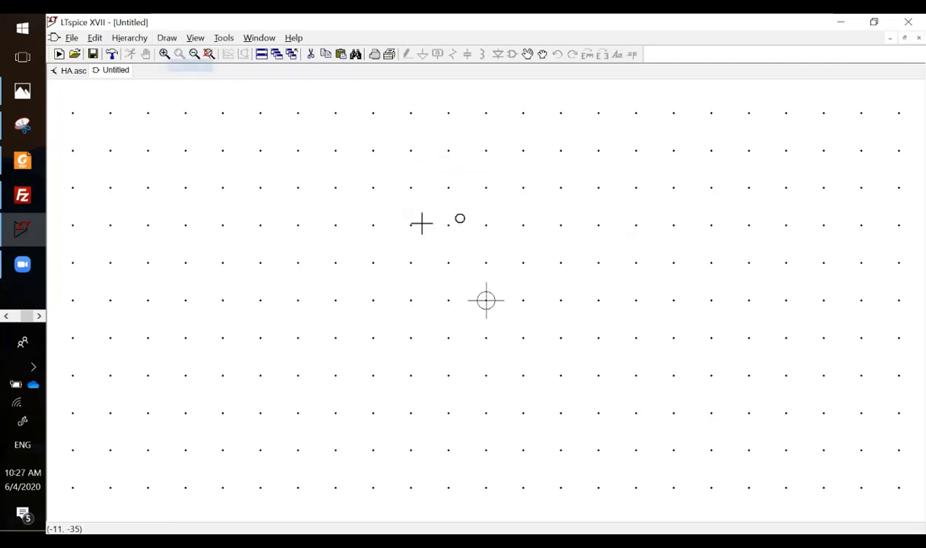
left_click(411, 225)
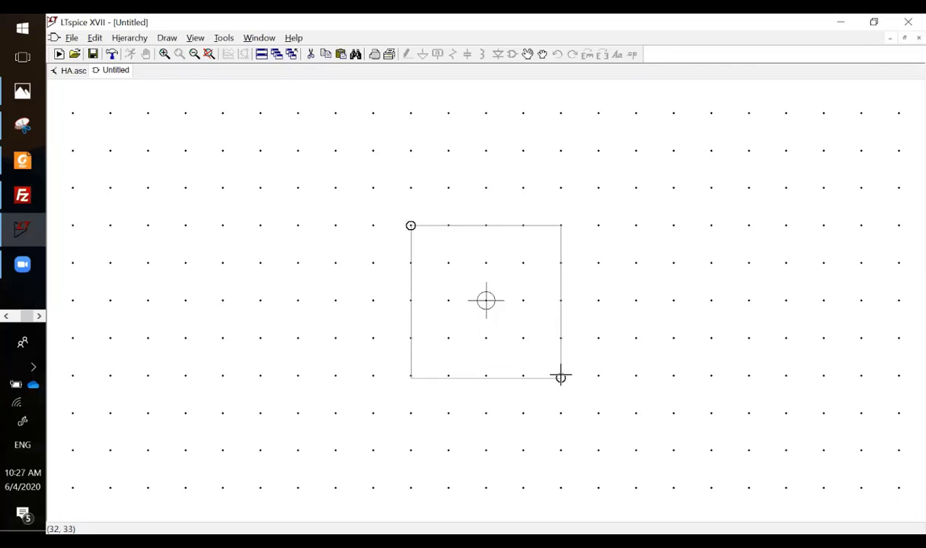
left_click(561, 374)
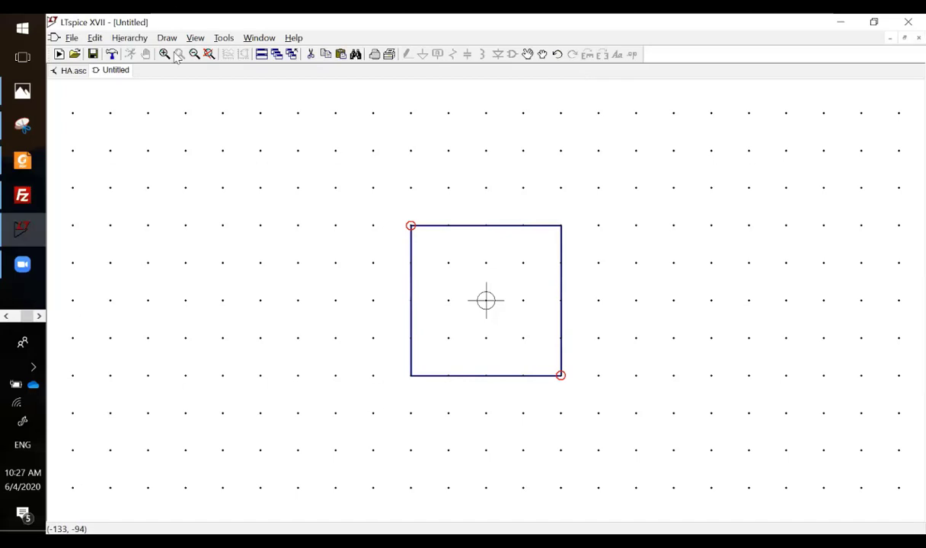
- Add the text HA with the default font size at the centre of the square symbol body
left_click(167, 38)
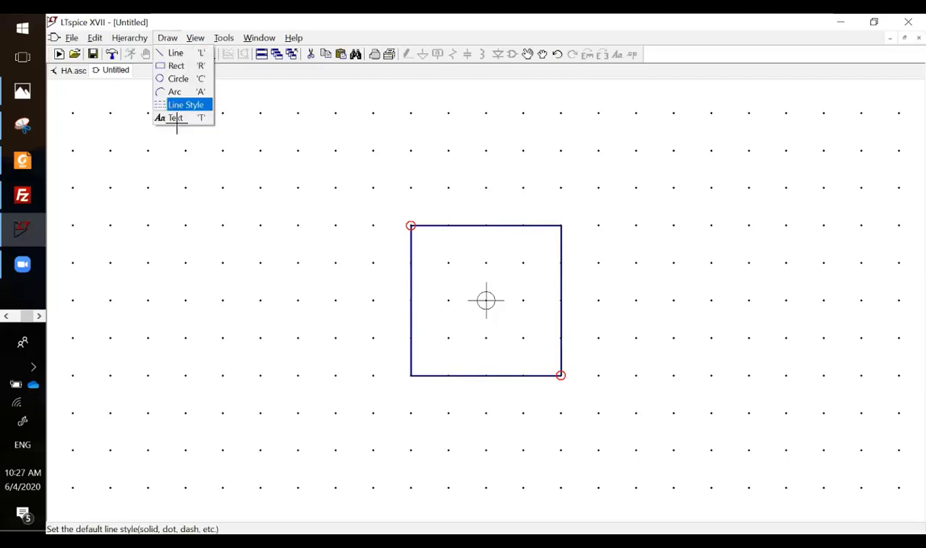
left_click(166, 37)
key("alt+d")
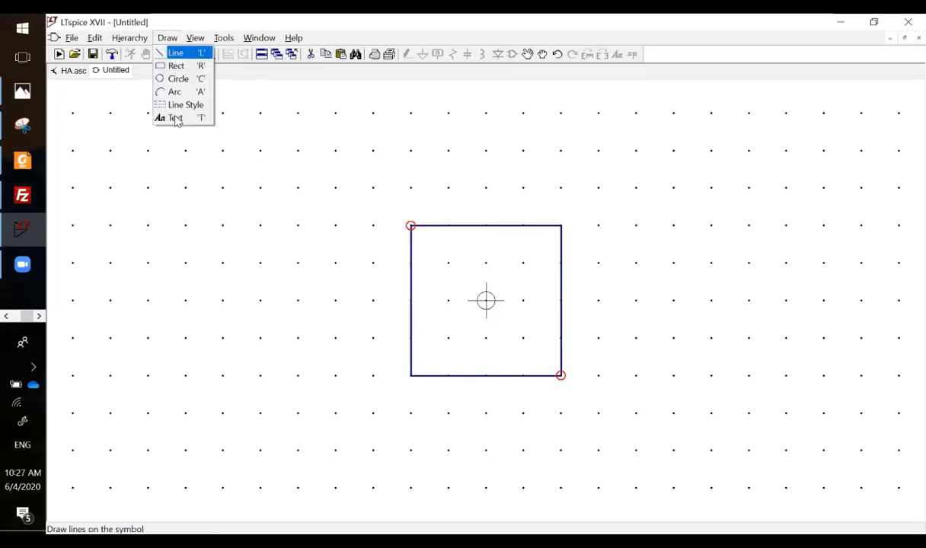
key("t")
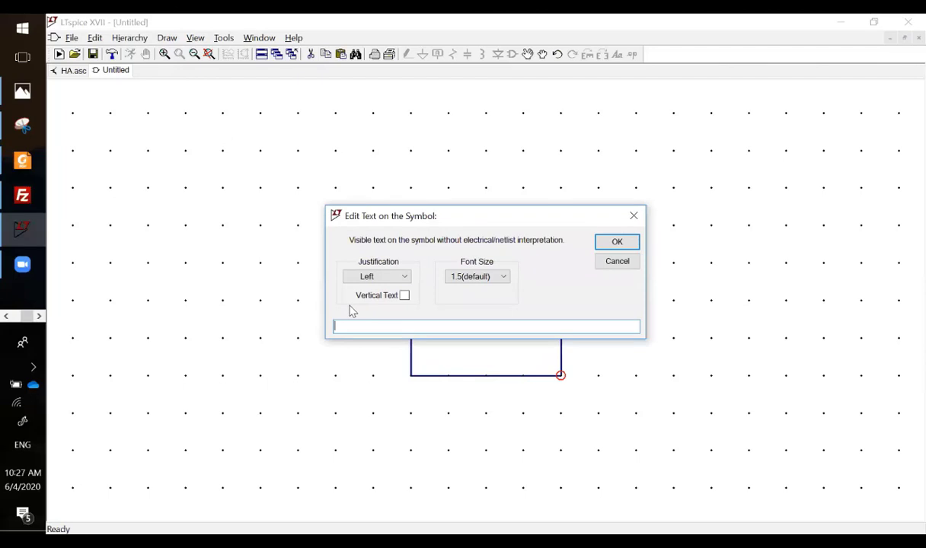
type("HA")
key("Return")
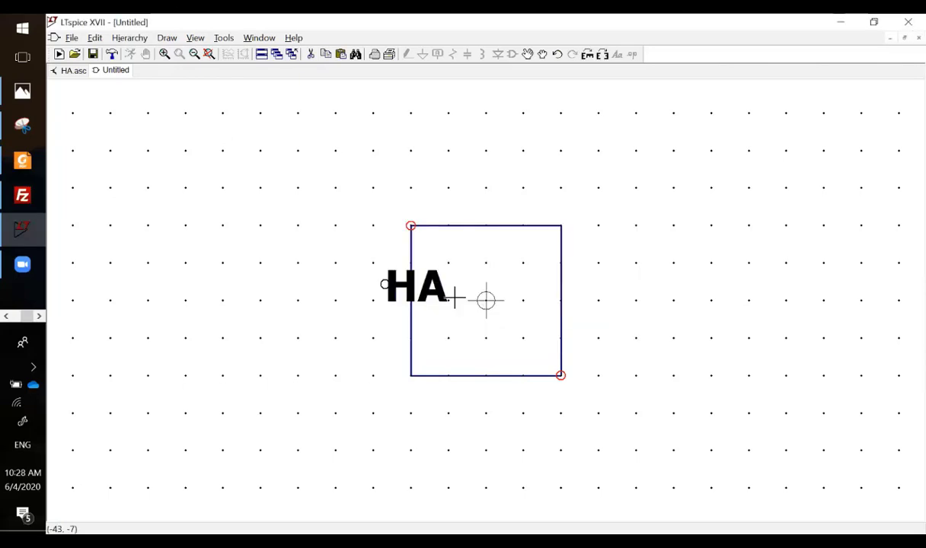
left_click(455, 299)
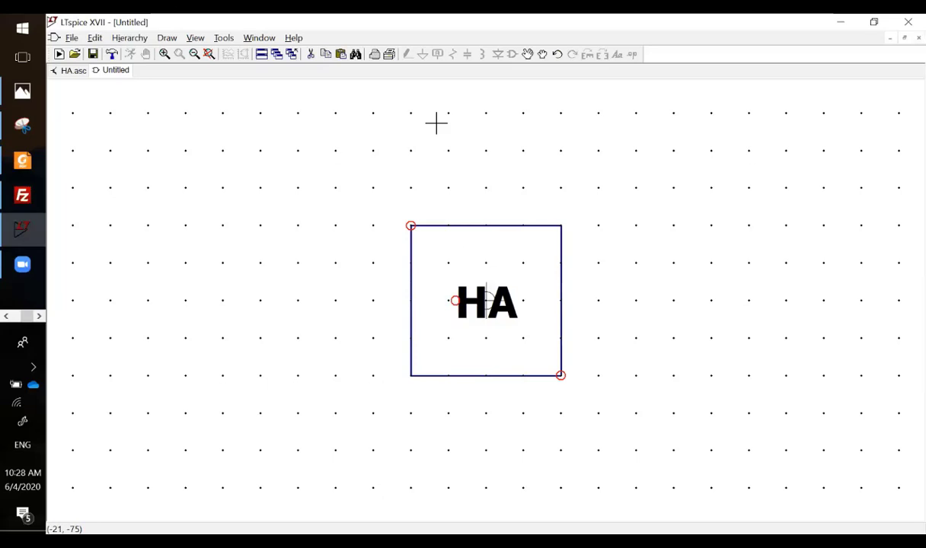
- Draw vertical lead lines about 16 units long outward from the midpoints of the square's upper and lower edges
left_click(486, 225)
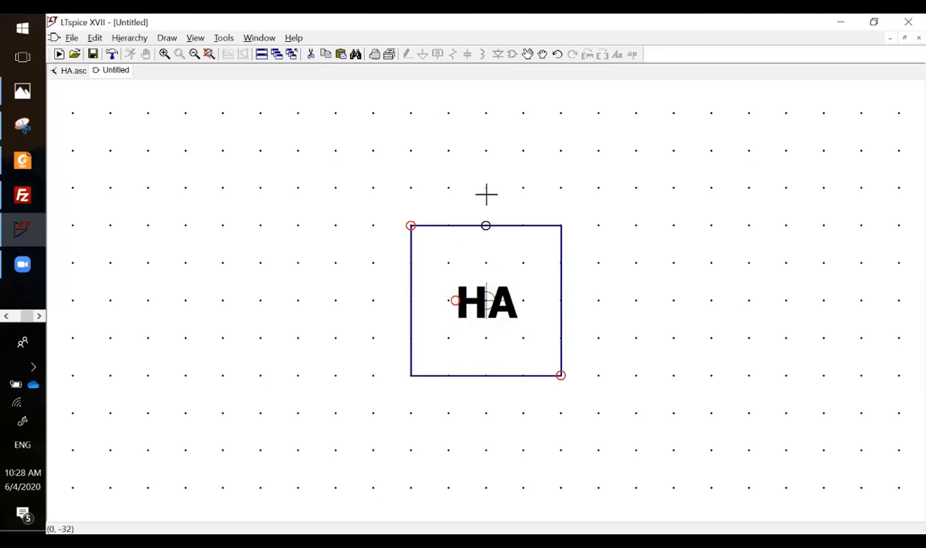
left_click(486, 223)
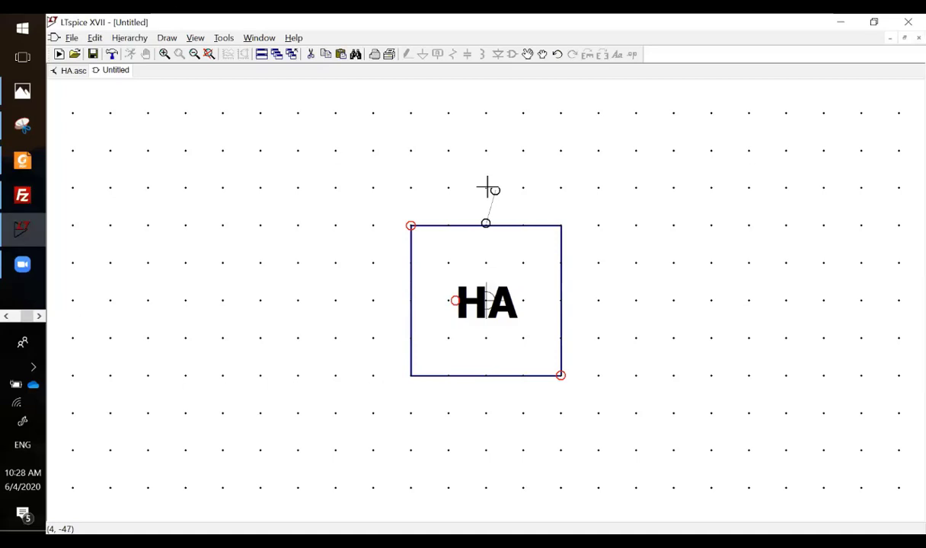
left_click(485, 188)
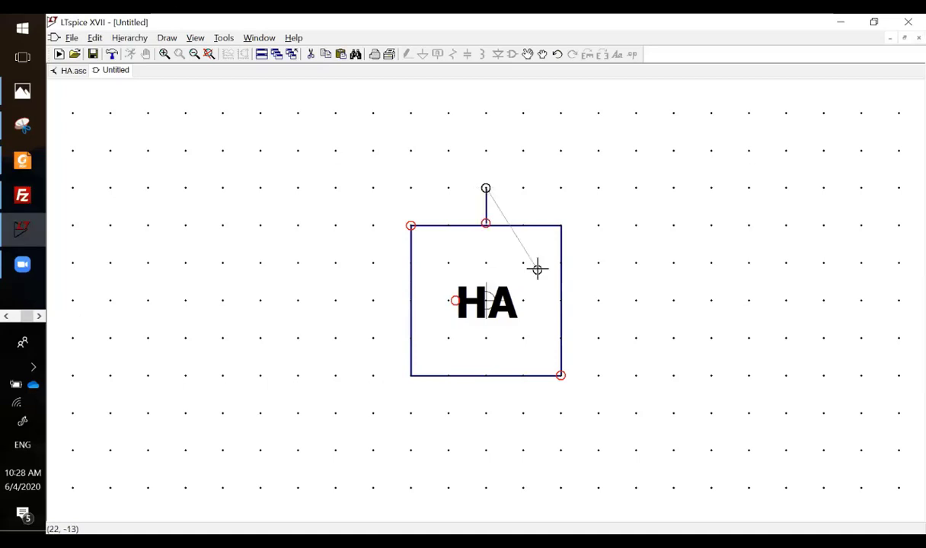
right_click(533, 268)
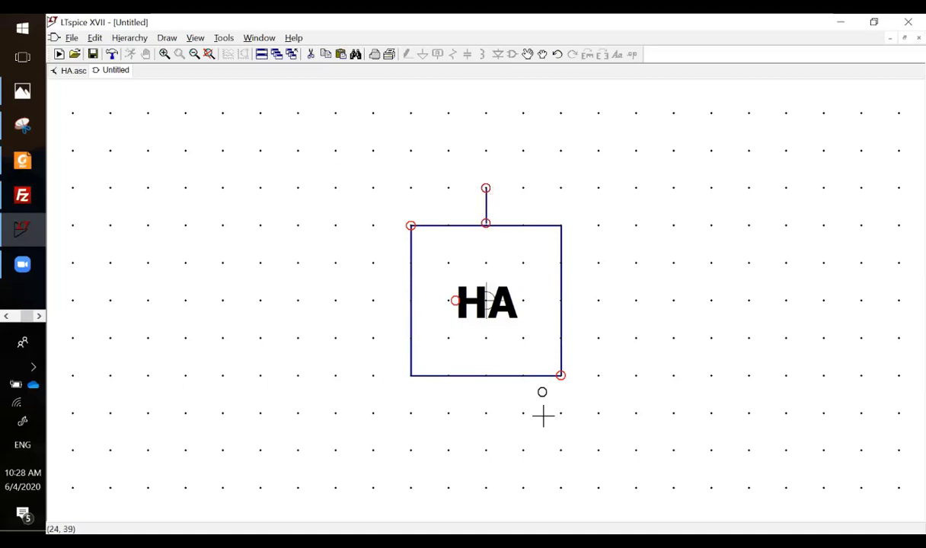
left_click(486, 375)
left_click(486, 412)
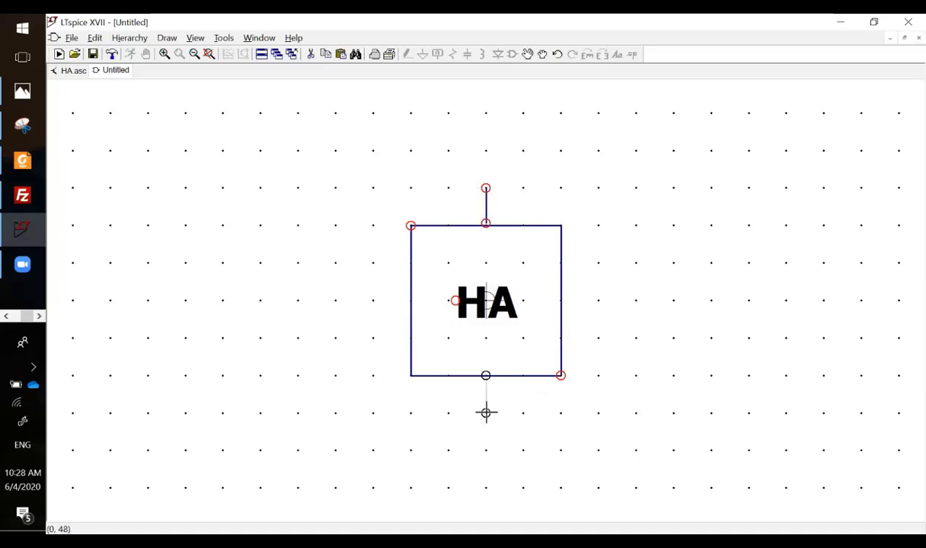
right_click(403, 275)
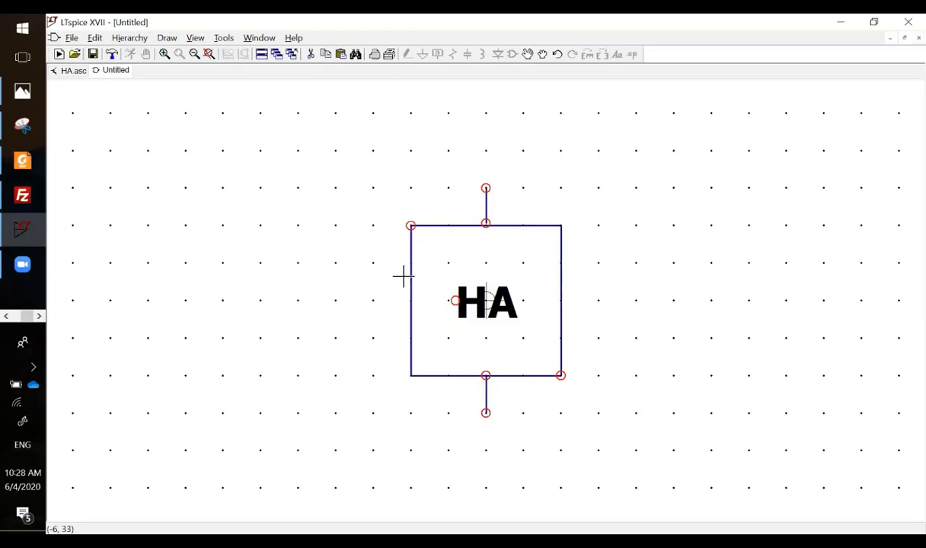
- Draw a horizontal lead line about 16 units long outward from the upper part of the square's left edge
left_click(410, 262)
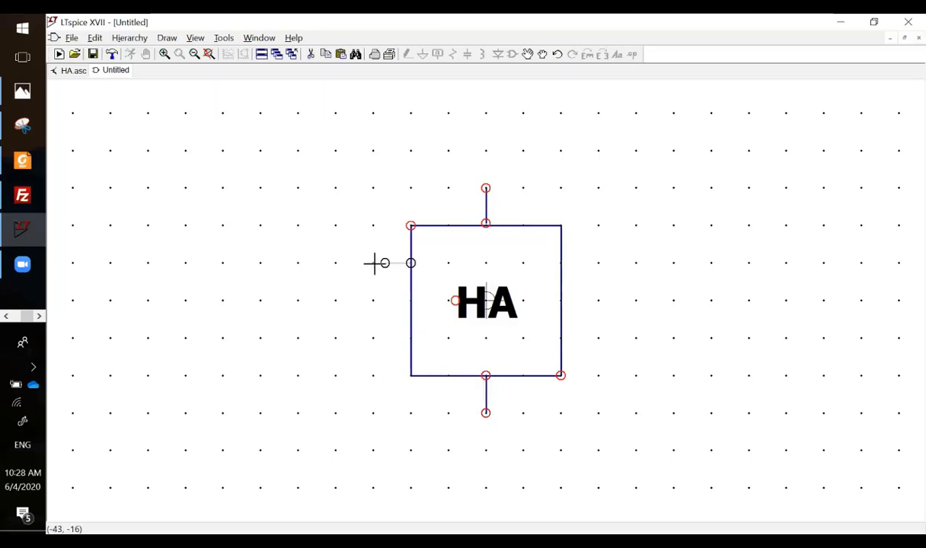
left_click(373, 263)
right_click(406, 349)
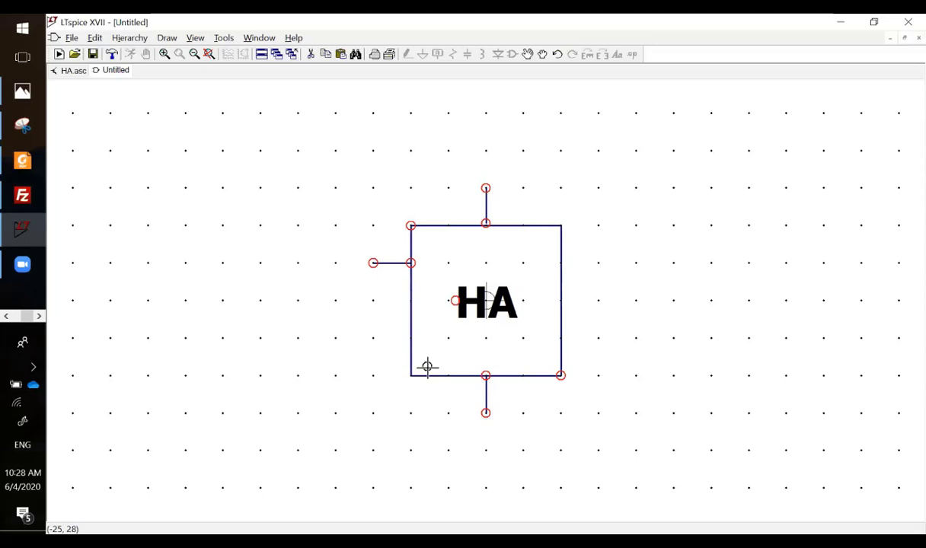
- Try to draw a second lead line from the lower part of the square's left edge, and undo it
left_click(372, 335)
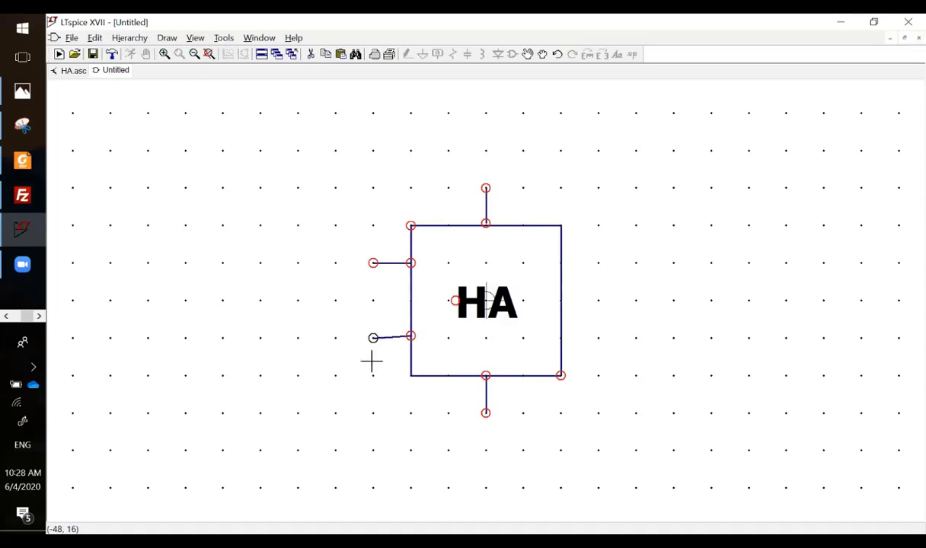
right_click(372, 359)
key("F9")
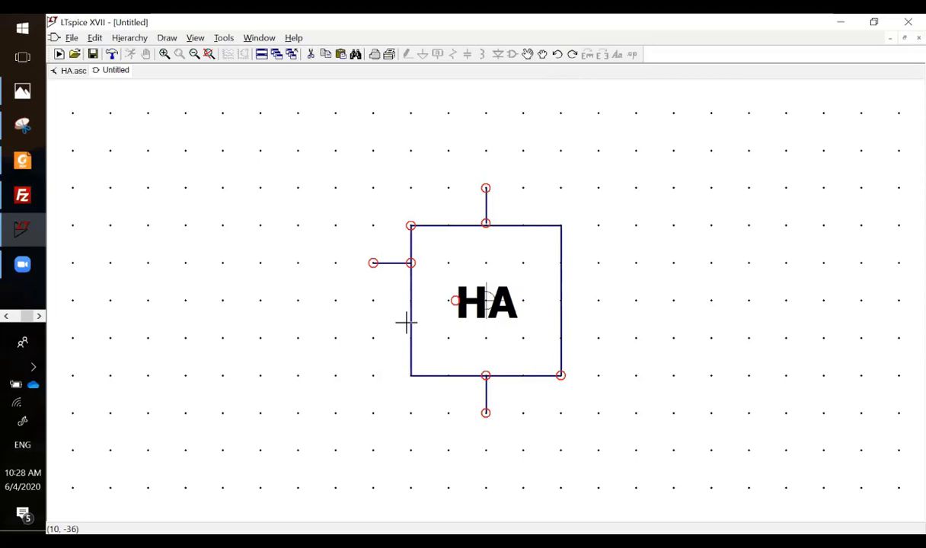
- Draw a straight horizontal lead line about 16 units long outward from the lower part of the square's left edge
left_click(420, 338)
left_click(412, 338)
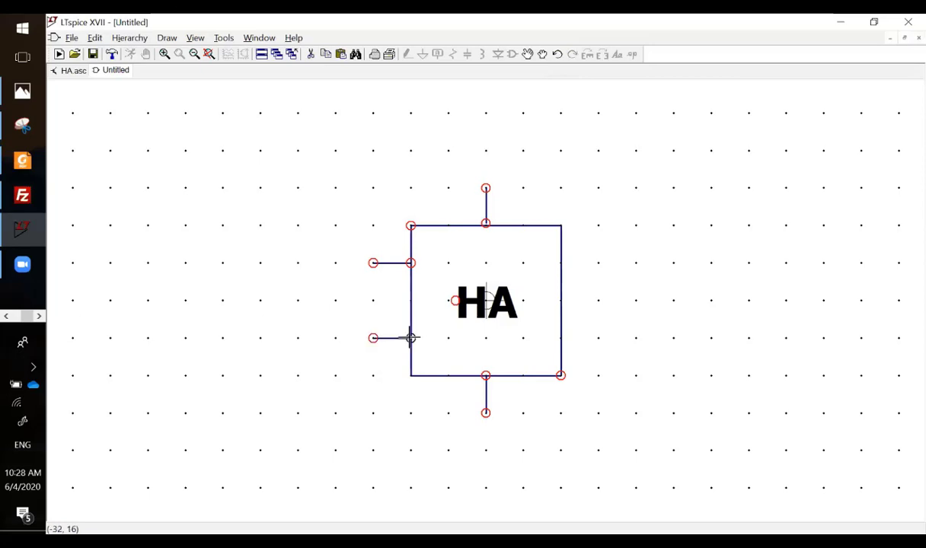
left_click(379, 336)
right_click(379, 335)
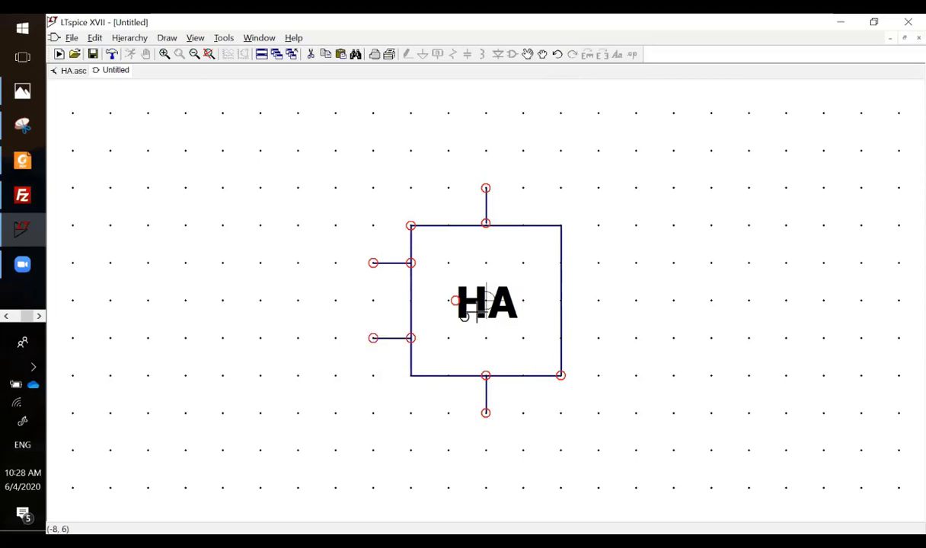
- Draw horizontal lead lines about 16 units long outward from the upper and lower parts of the square's right edge
left_click(560, 263)
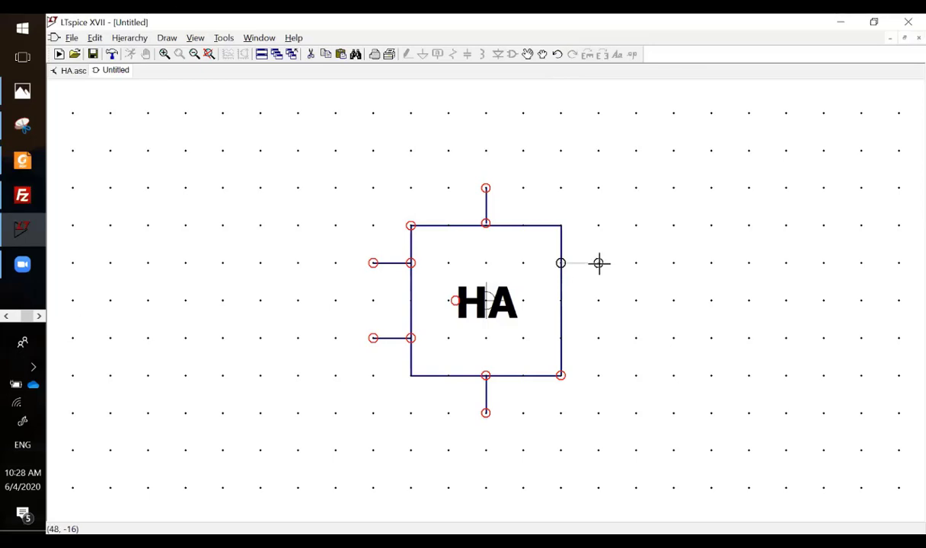
left_click(599, 263)
right_click(593, 343)
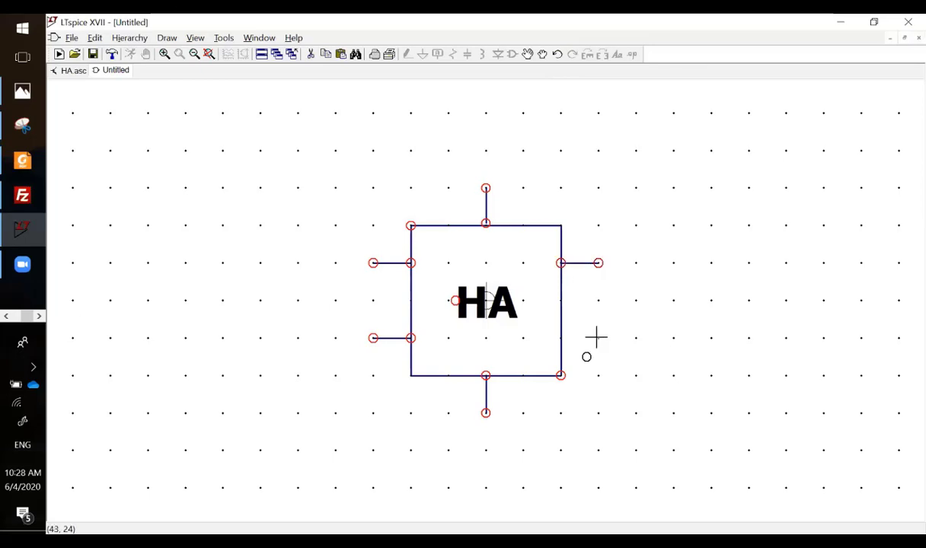
left_click(598, 338)
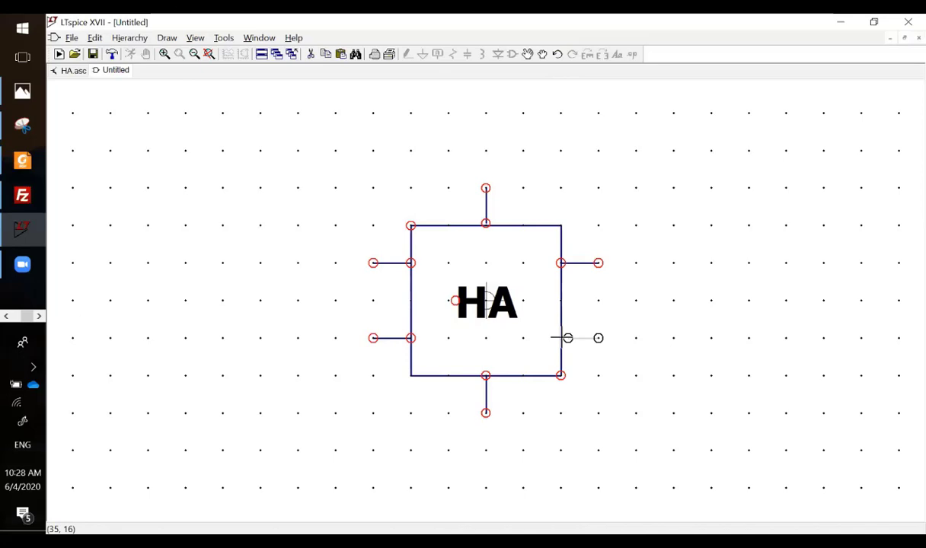
left_click(561, 338)
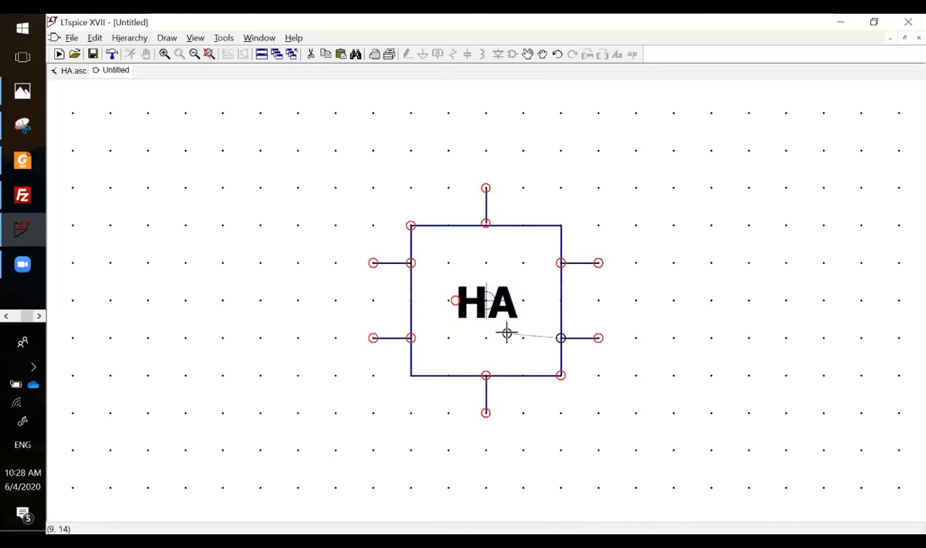
right_click(492, 214)
- Place a pin labelled A with right label justification at the outer end of the upper-left lead
type("p")
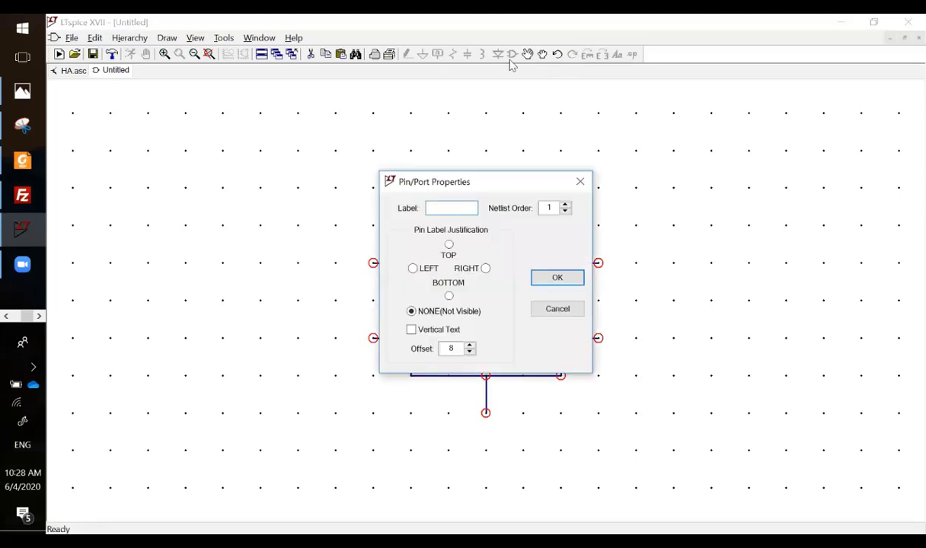
type("A")
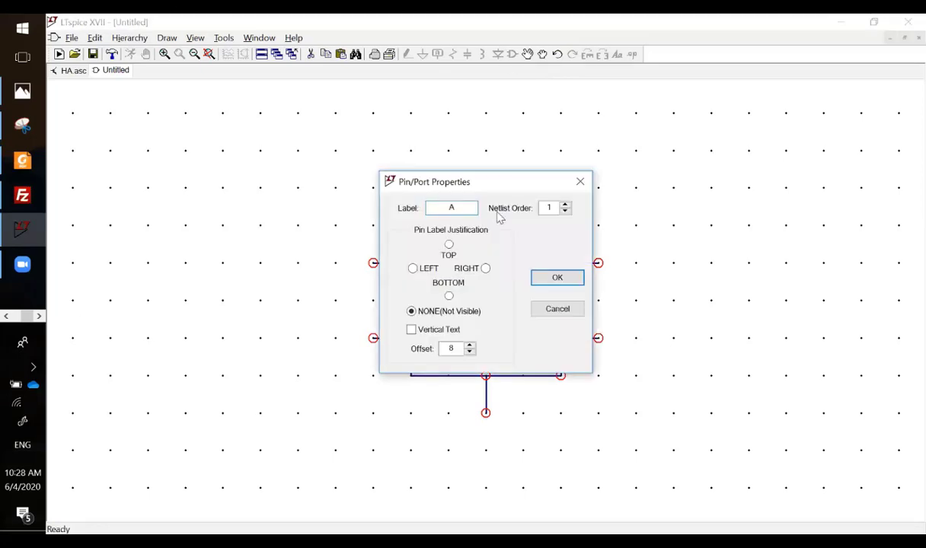
key("alt+r")
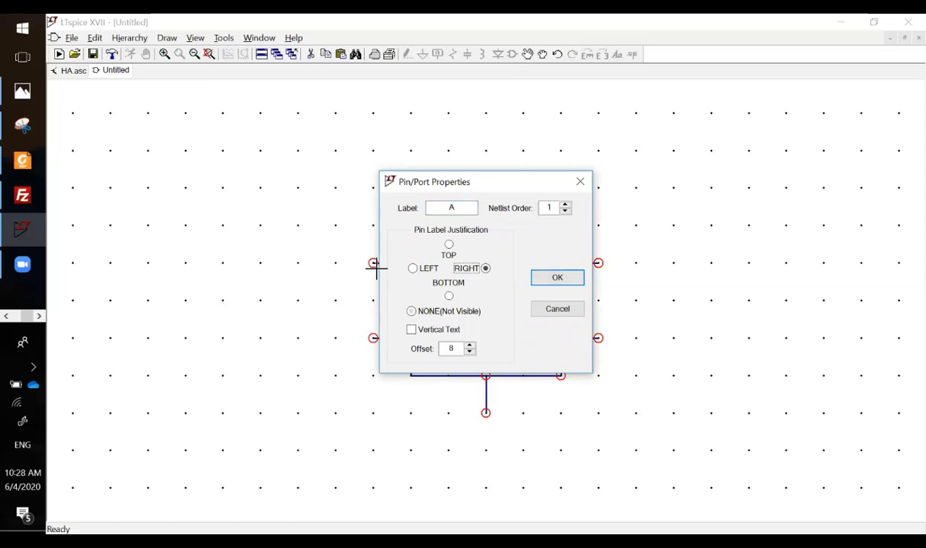
key("Return")
- Place a pin labelled B with right label justification at the outer end of the lower-left lead
type("pB")
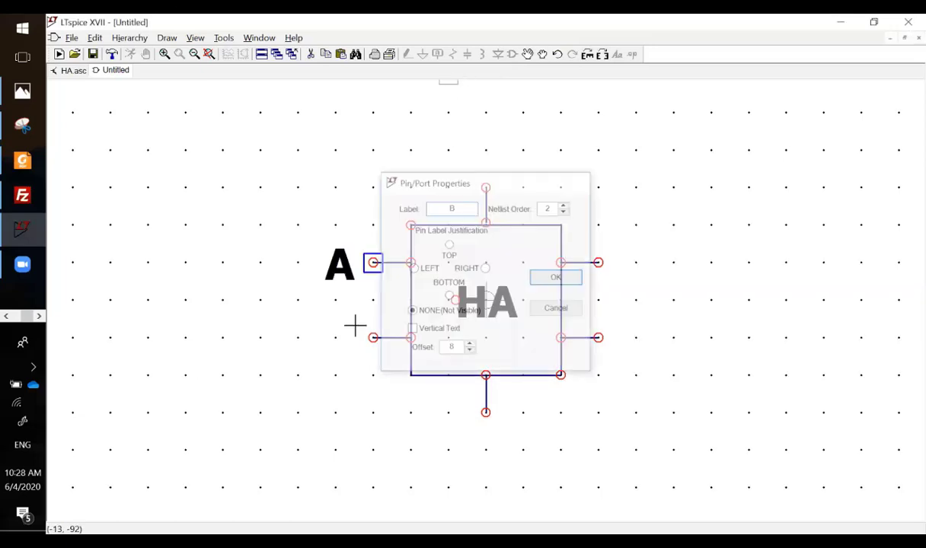
key("Return")
left_click(373, 342)
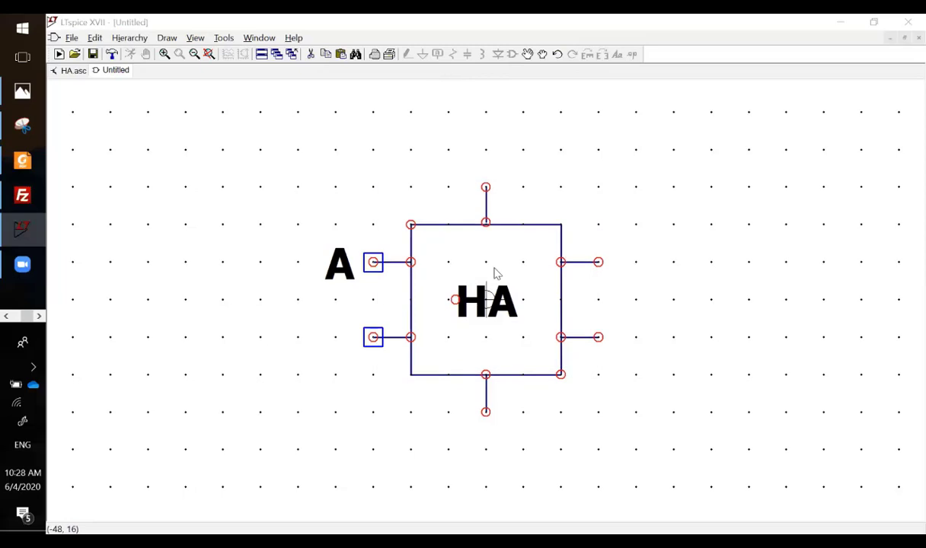
key("Return")
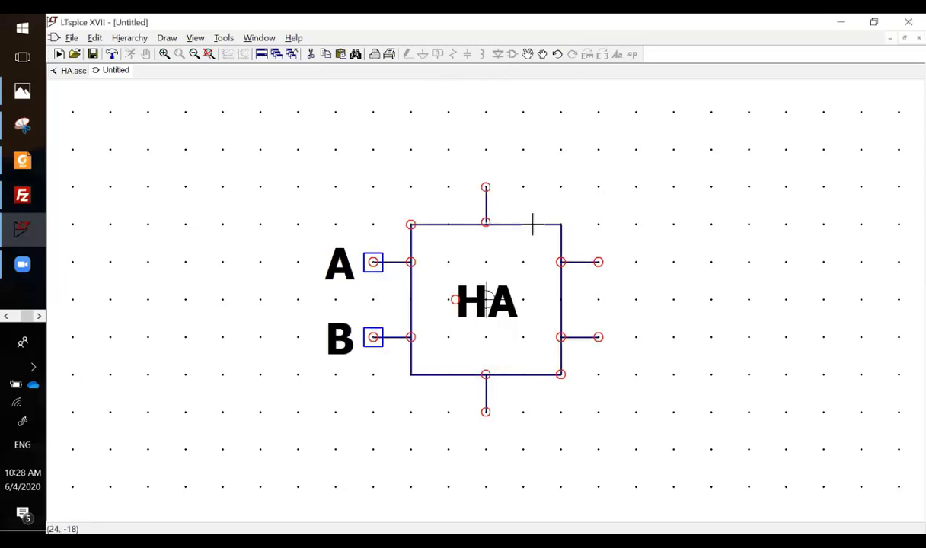
- Place a pin labelled VHIGH at the outer end of the lead above the square
type("pV")
type("HIGH")
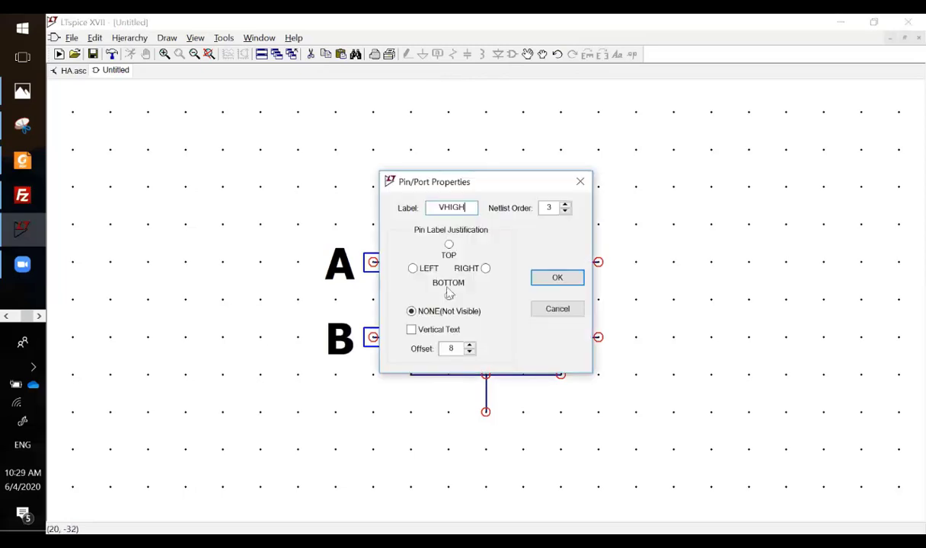
left_click(557, 277)
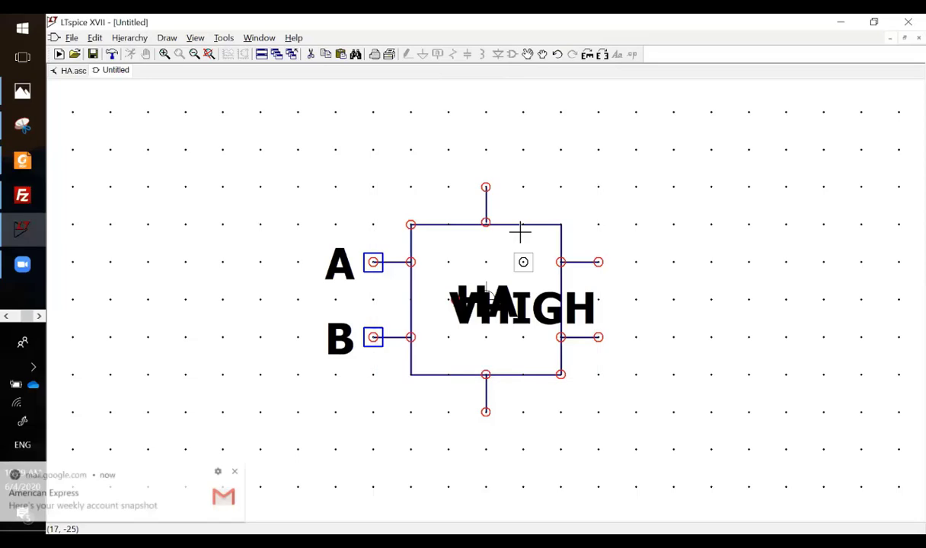
left_click(486, 187)
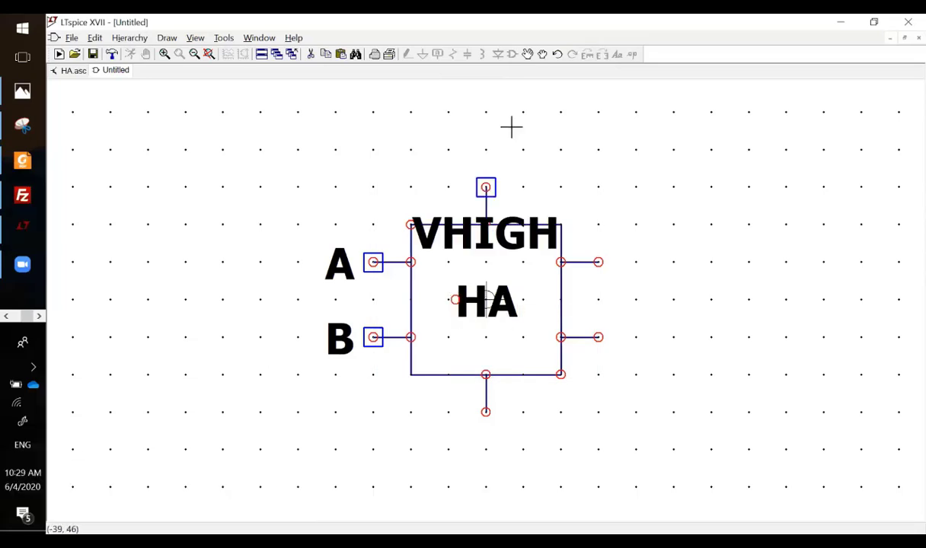
- Change the VHIGH pin's label justification to BOTTOM
right_click(497, 194)
left_click(450, 295)
left_click(545, 277)
key("Return")
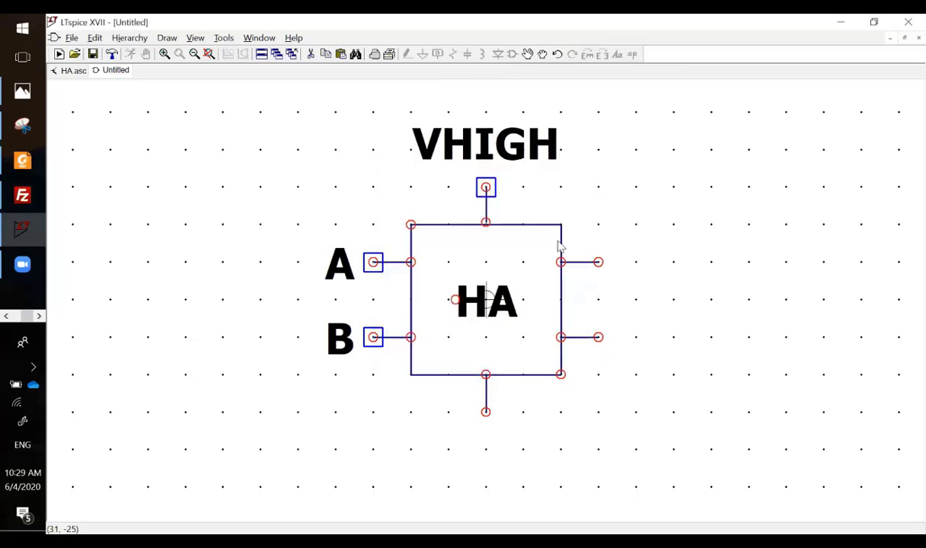
- Place a pin labelled VLOW with top label justification at the outer end of the lead below the square
right_click(559, 243)
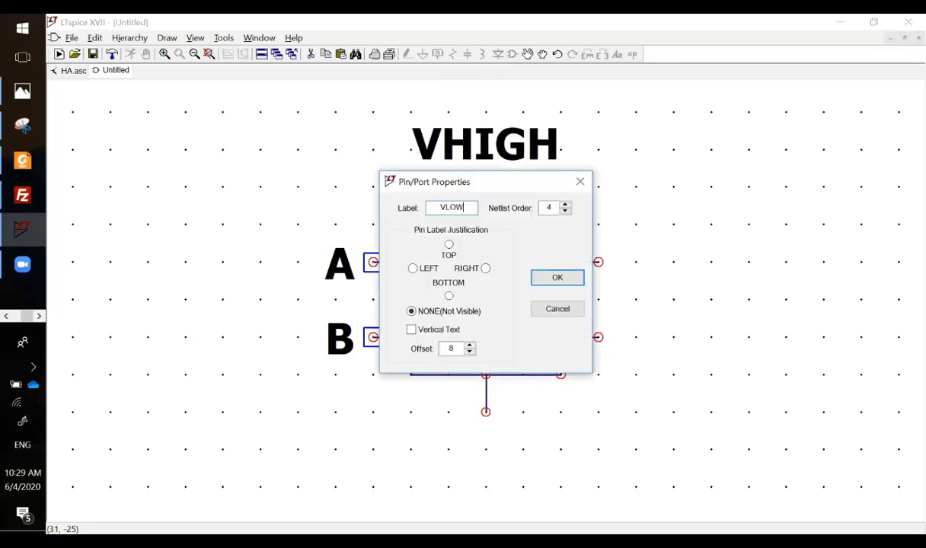
left_click(448, 244)
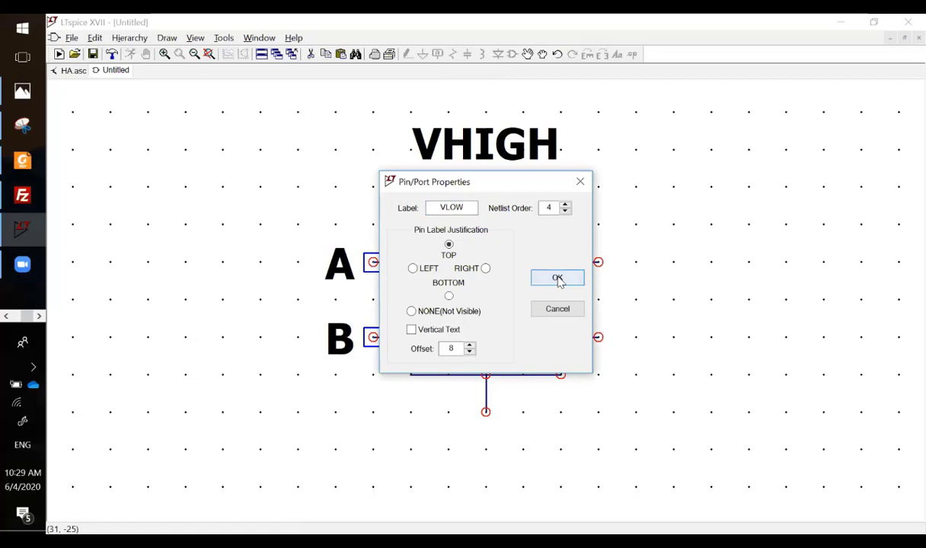
key("Return")
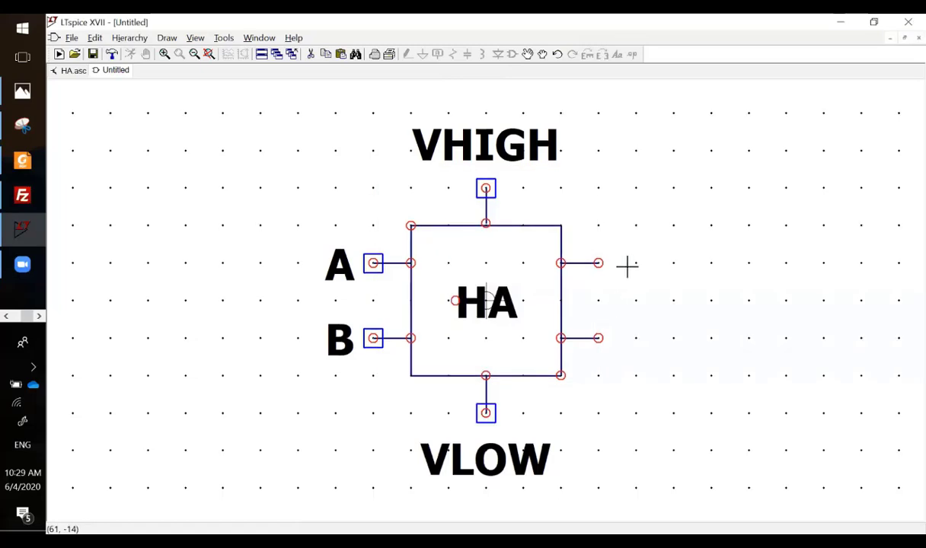
- Place a pin labelled S with left label justification at the outer end of the upper-right lead
right_click(623, 270)
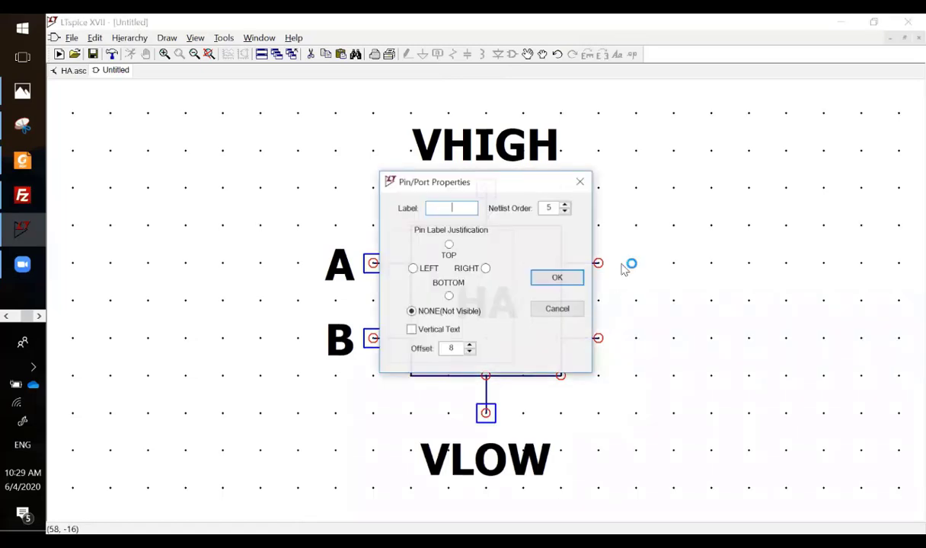
type("S")
left_click(412, 269)
left_click(549, 278)
key("Return")
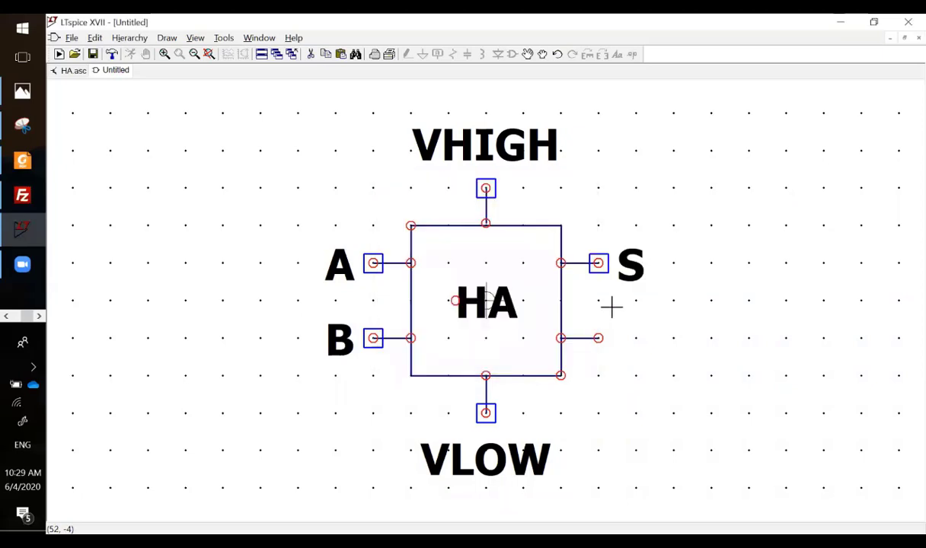
- Place a pin labelled COUT with left label justification at the outer end of the lower-right lead
right_click(600, 343)
type("COUT")
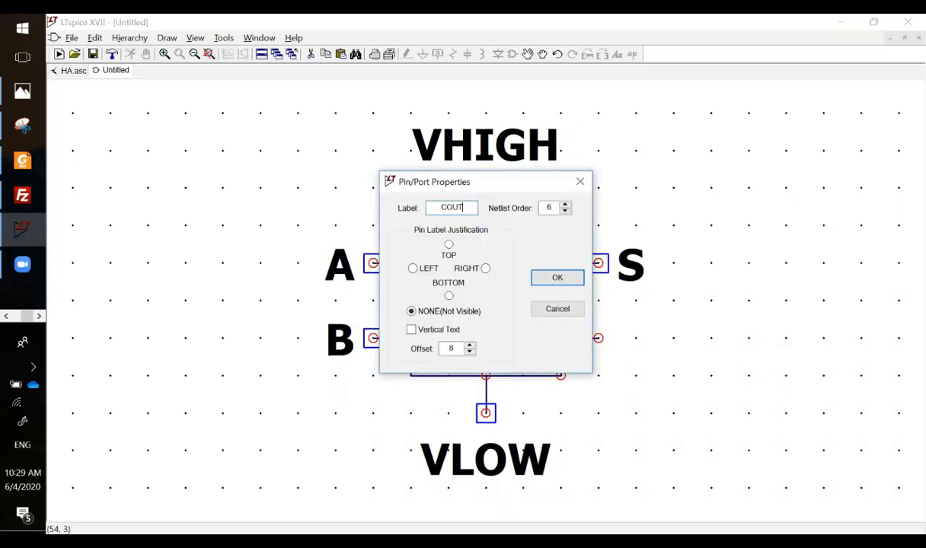
left_click(412, 268)
key("Return")
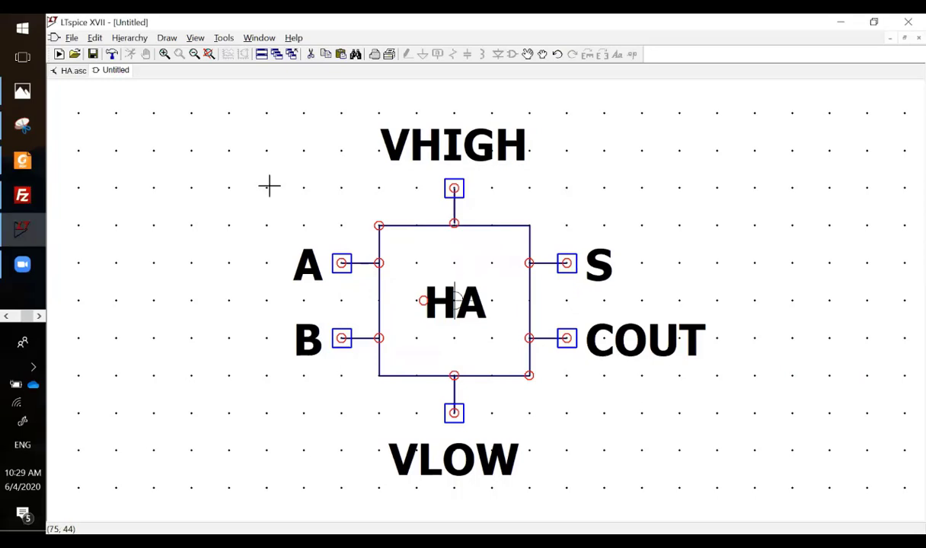
- Save the symbol as HA.asy on the Desktop and close it
key("ctrl+s")
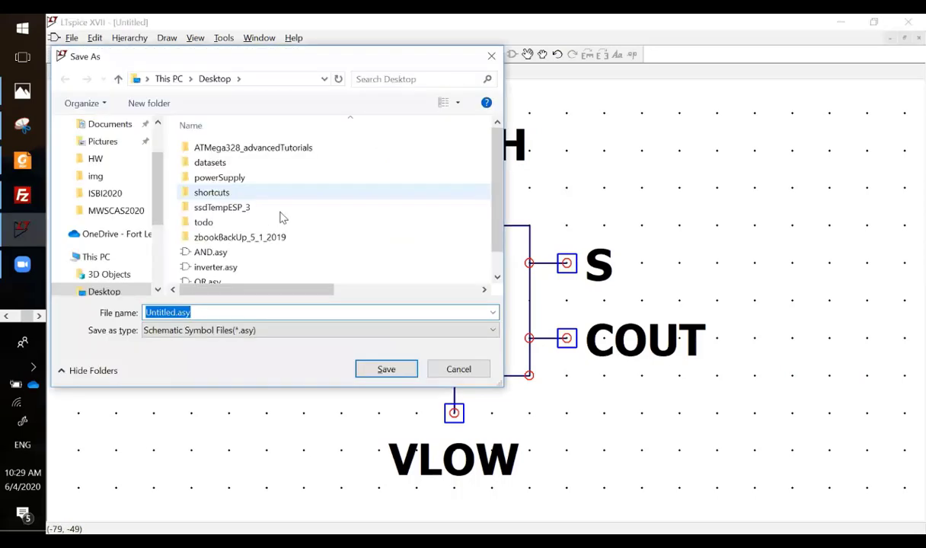
key("Escape")
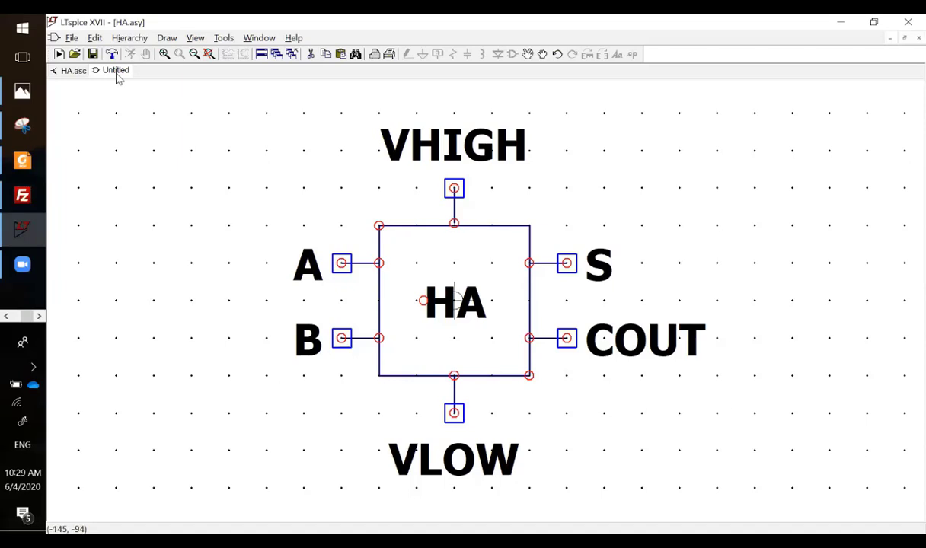
right_click(115, 71)
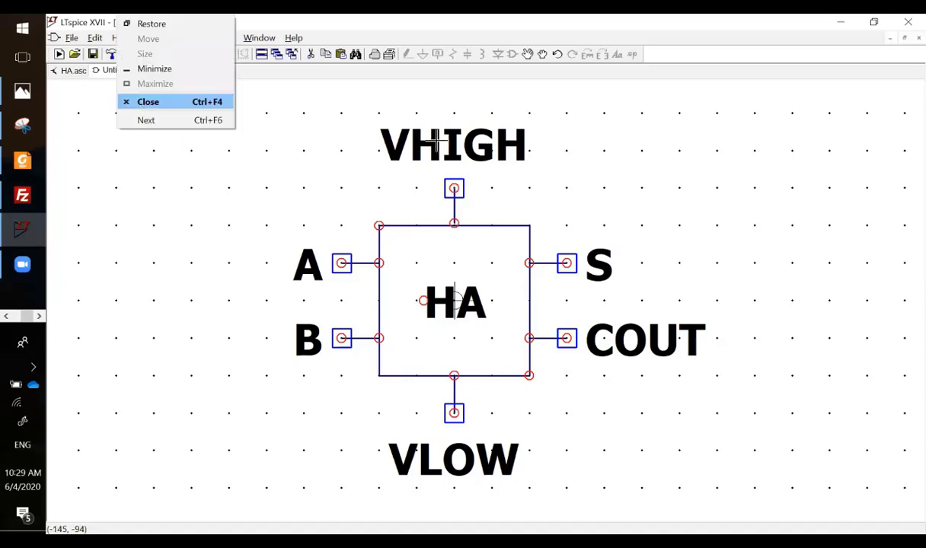
key("Return")
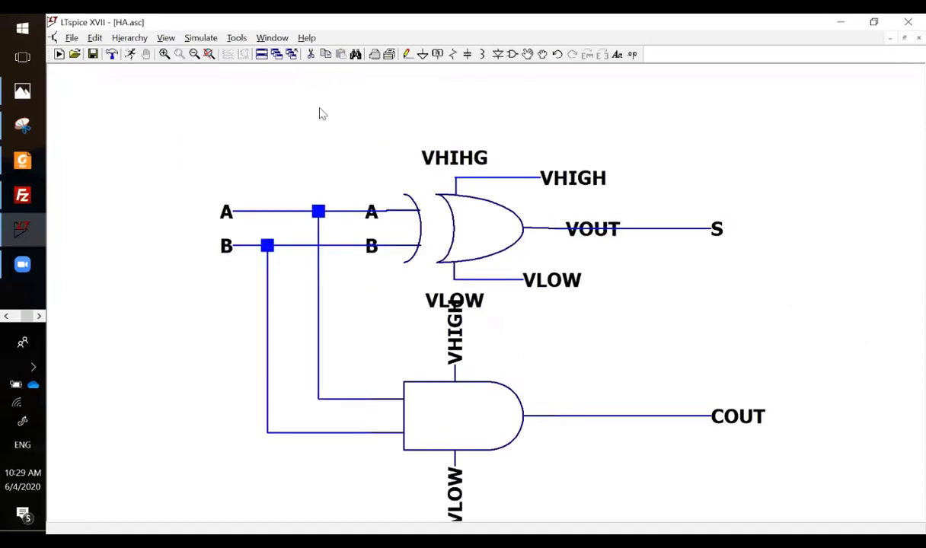
- Create a new schematic and save it on the Desktop as HA_sim.asc
double_click(53, 38)
left_click(58, 54)
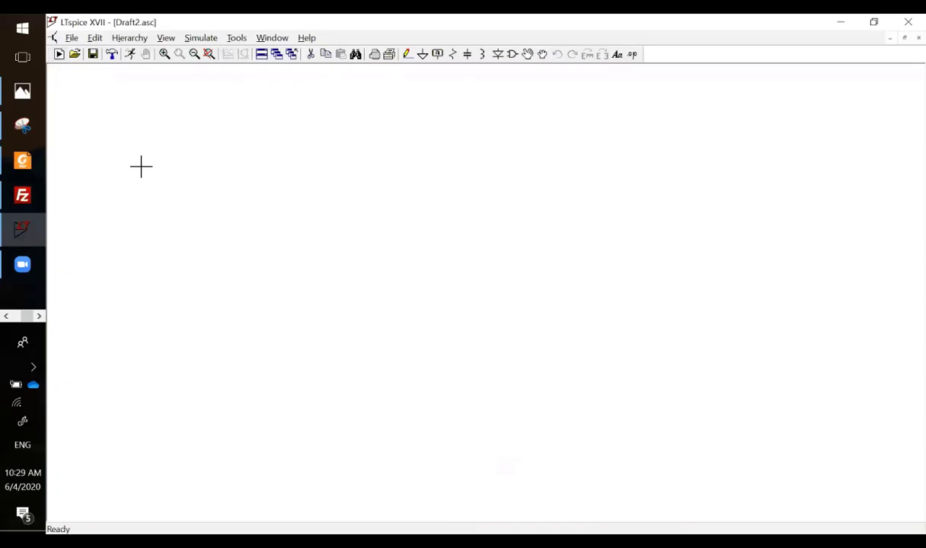
left_click(95, 38)
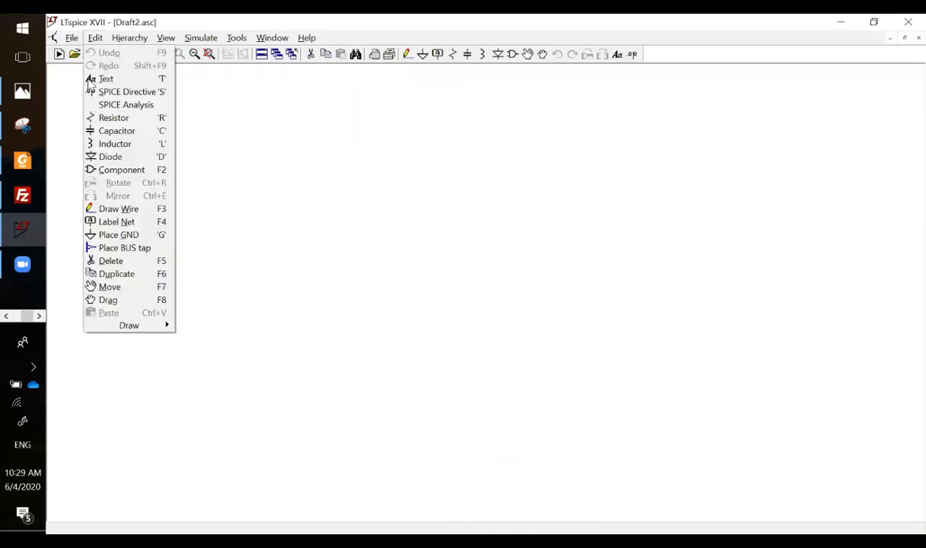
left_click(99, 104)
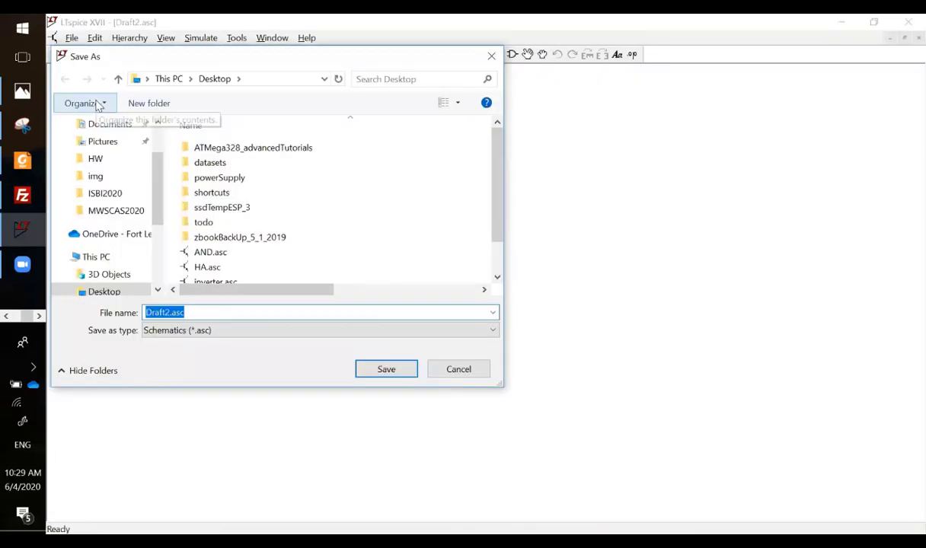
type("HA_")
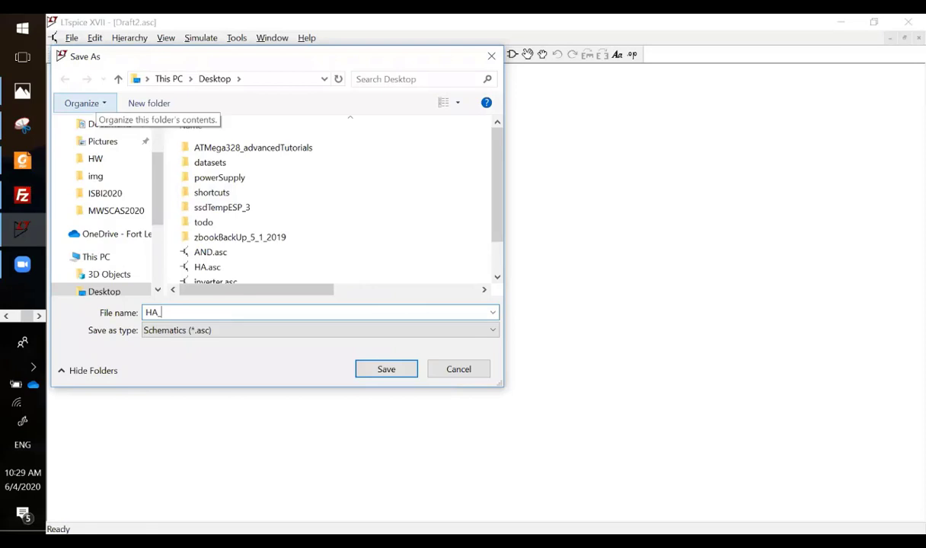
type("sim")
key("Return")
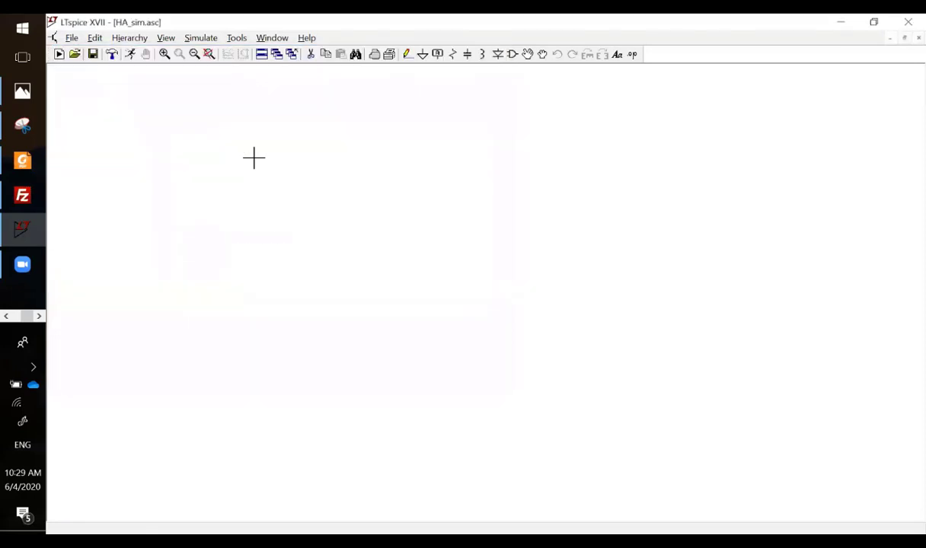
- Place one HA block from the Desktop symbol directory in the empty schematic
key("F2")
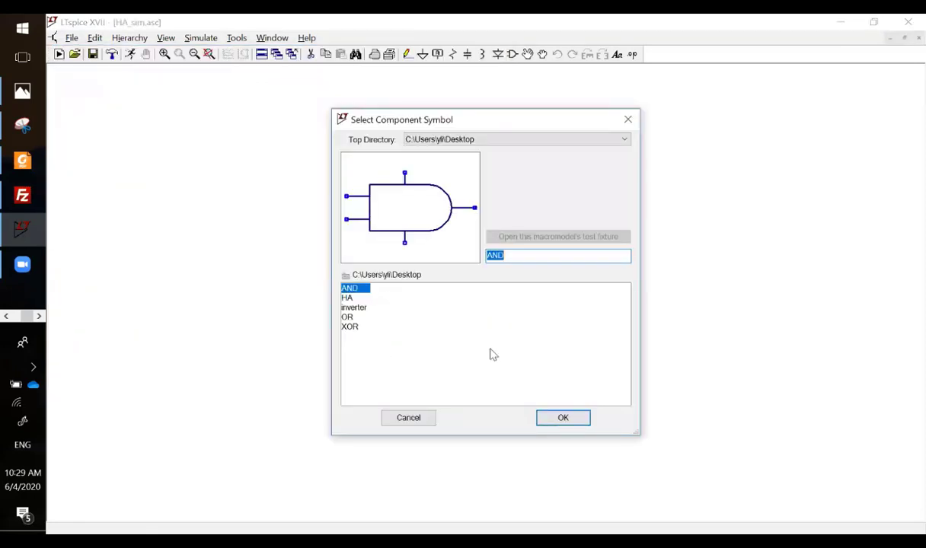
type("HA")
left_click(563, 417)
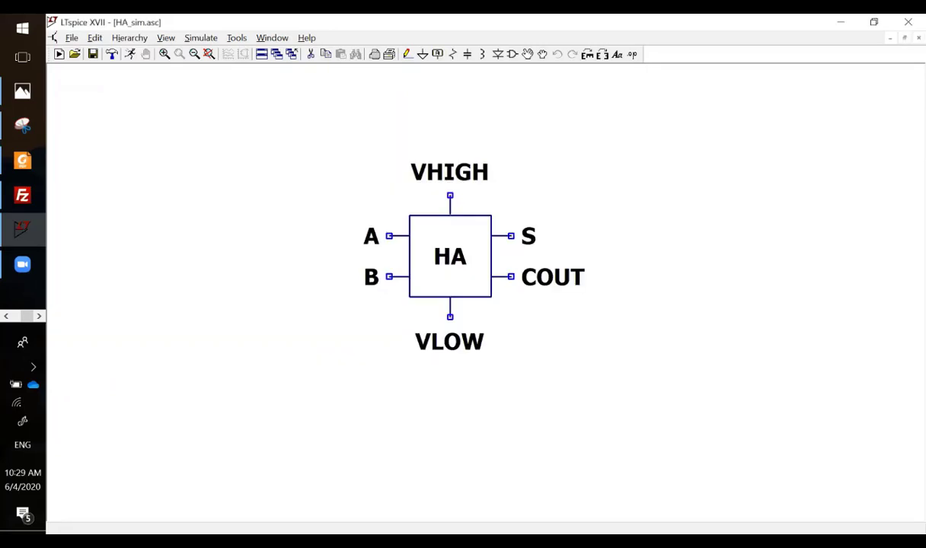
left_click(278, 267)
key("Escape")
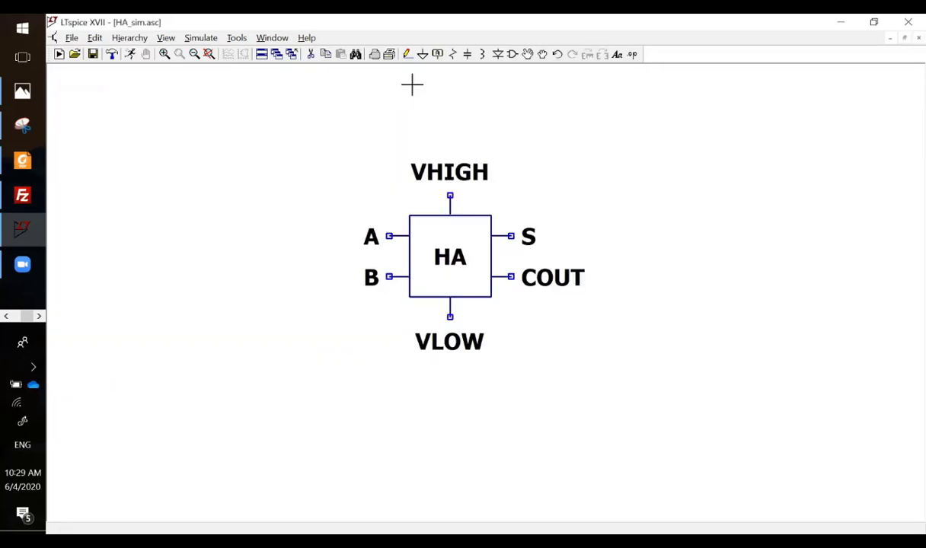
- Place three voltage sources from the standard symbol library left of the HA block, two side by side and one below them
key("F2")
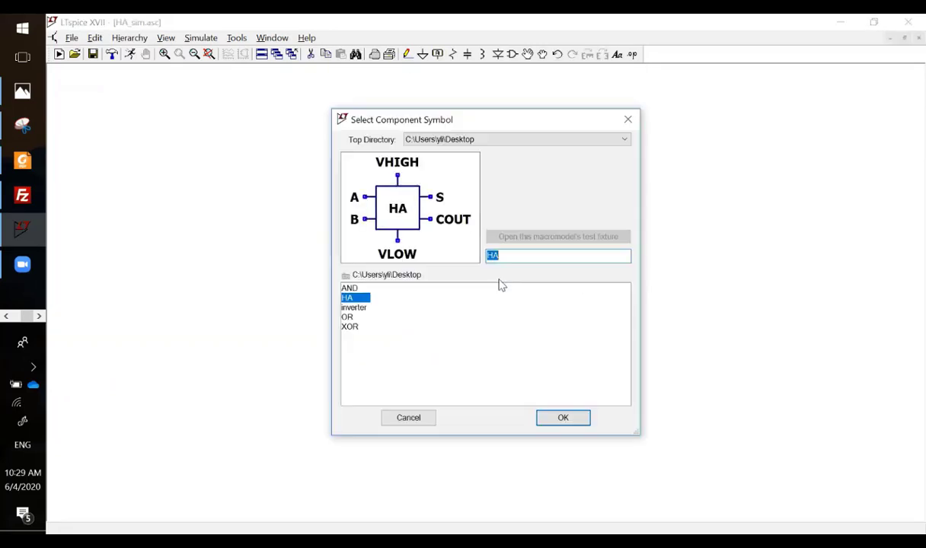
left_click(494, 141)
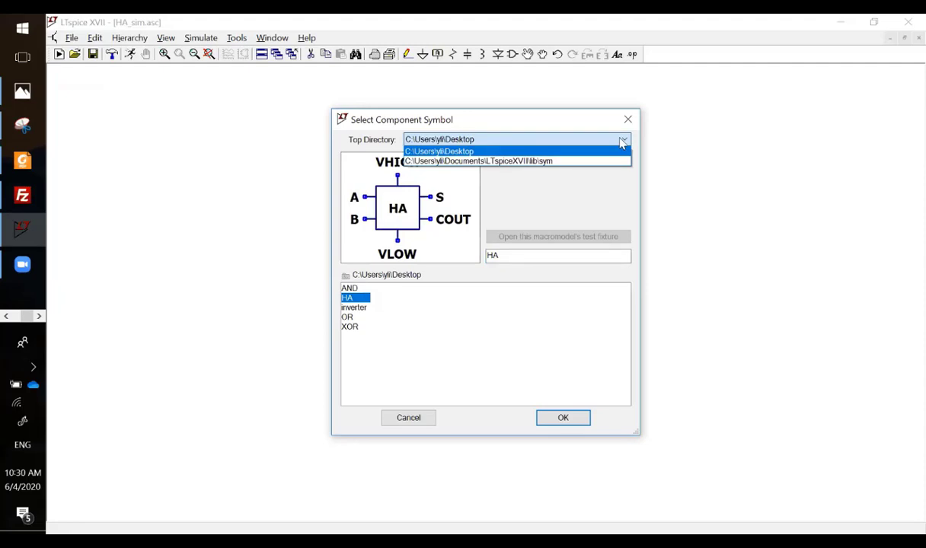
left_click(553, 160)
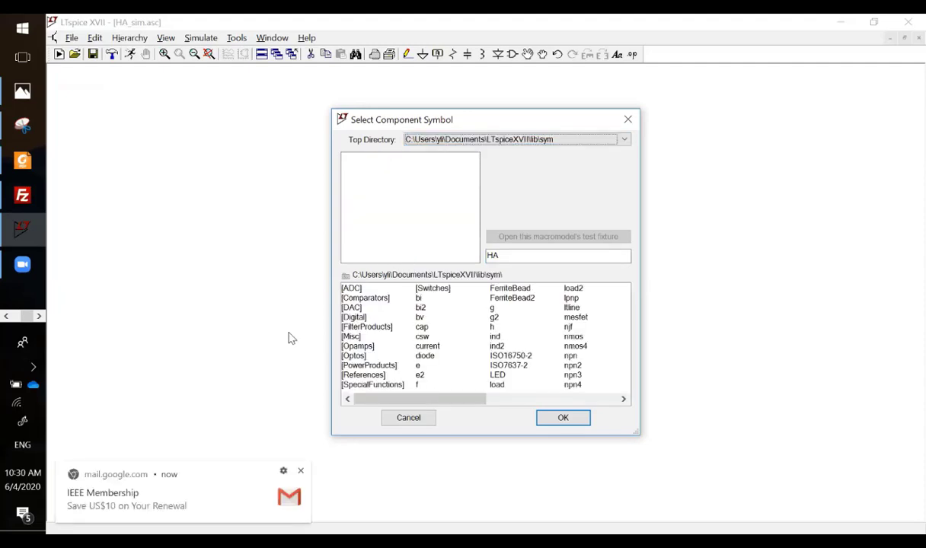
left_click(301, 472)
left_click_drag(431, 399, 512, 399)
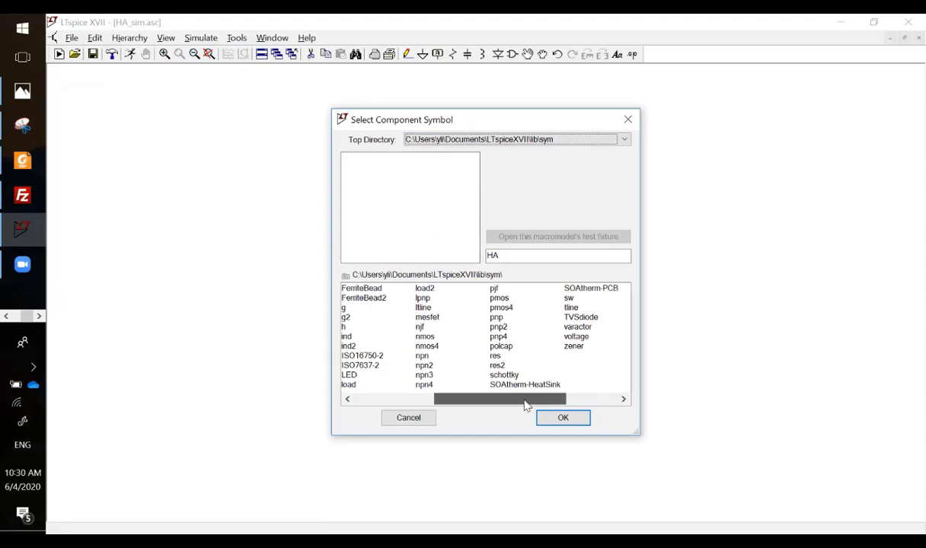
left_click(576, 336)
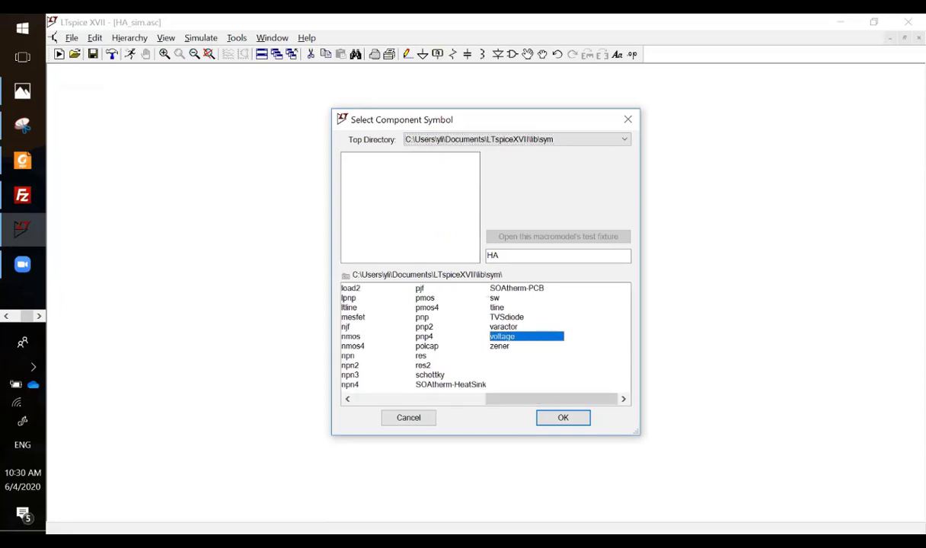
key("Return")
left_click(242, 283)
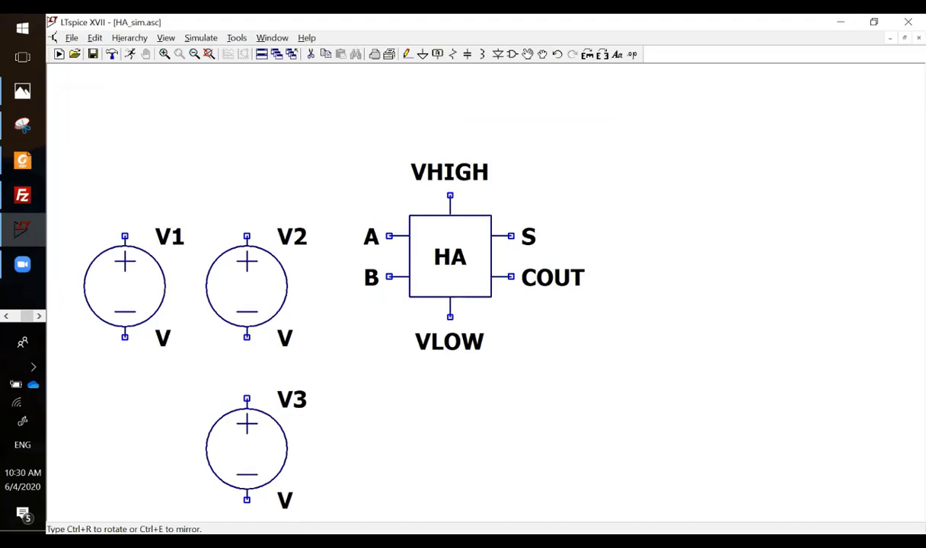
left_click(186, 470)
key("Escape")
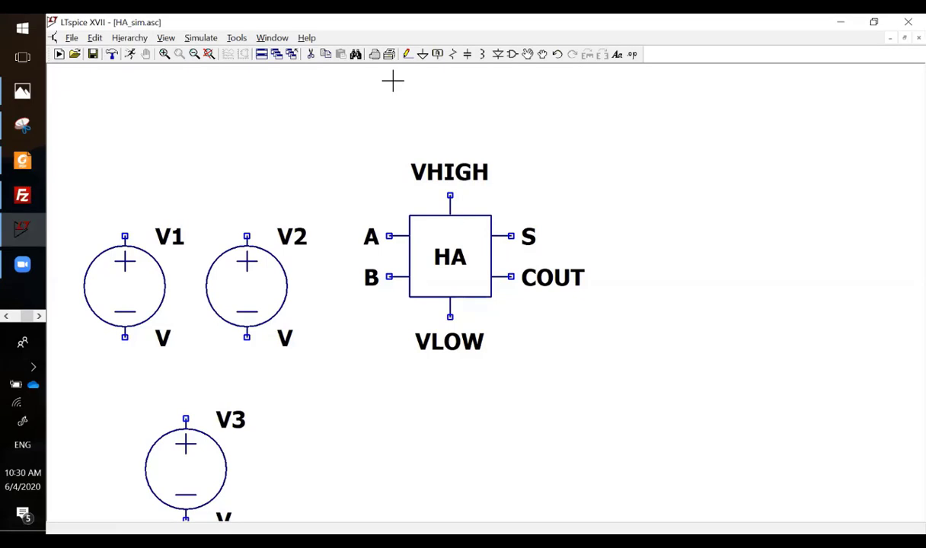
- Attach a VDD net label to the positive terminal of each of the three voltage sources
key("F4")
type("VDD")
key("Return")
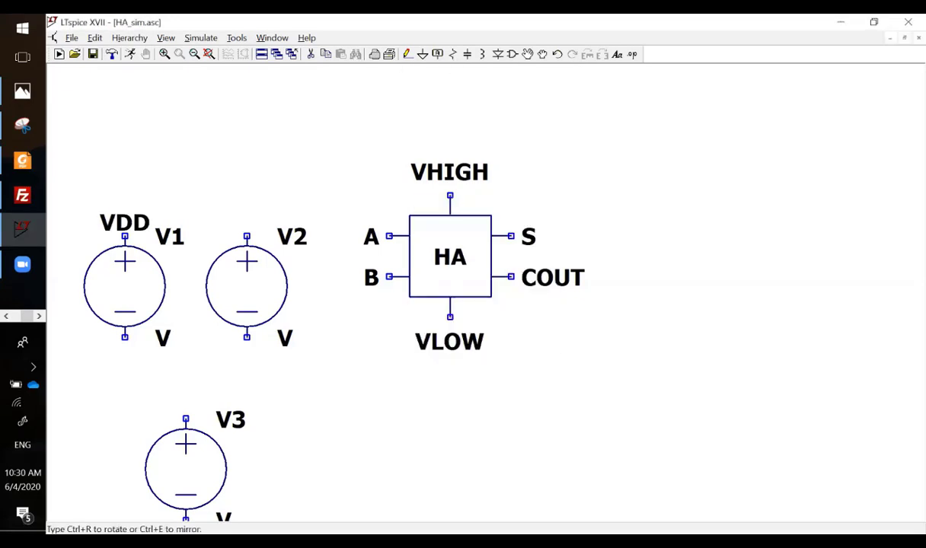
left_click(125, 237)
left_click(247, 236)
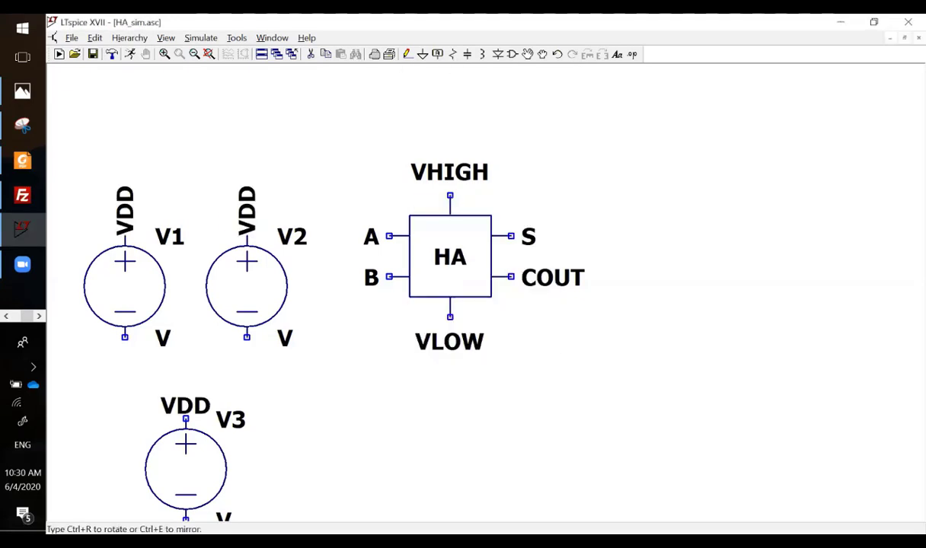
left_click(186, 420)
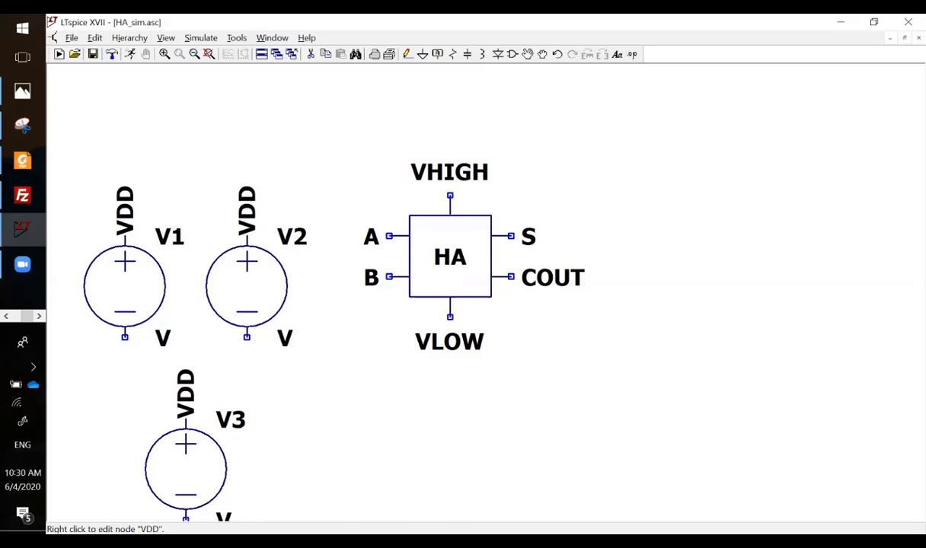
- Rename the net label on source V2 to VA and the one on source V3 to VB
key("F4")
type("A")
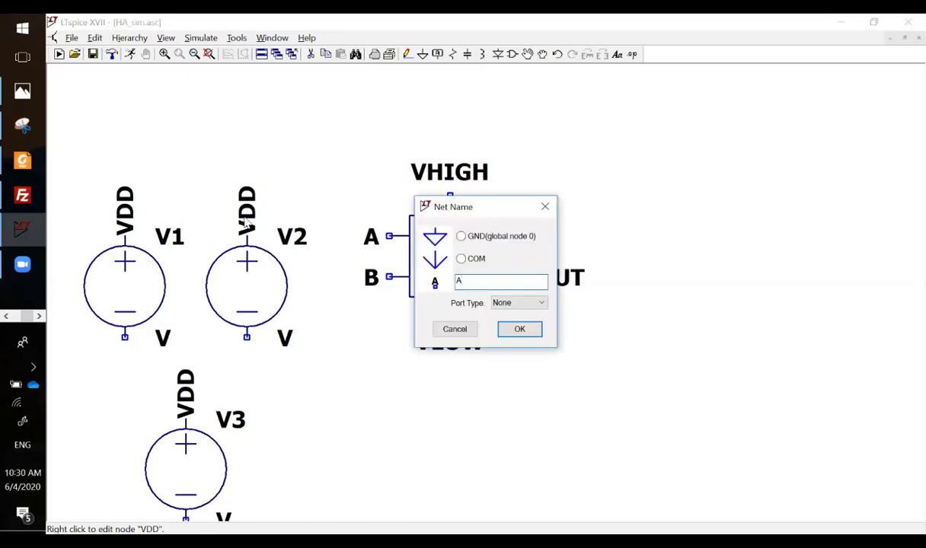
key("Home")
type("V")
key("Return")
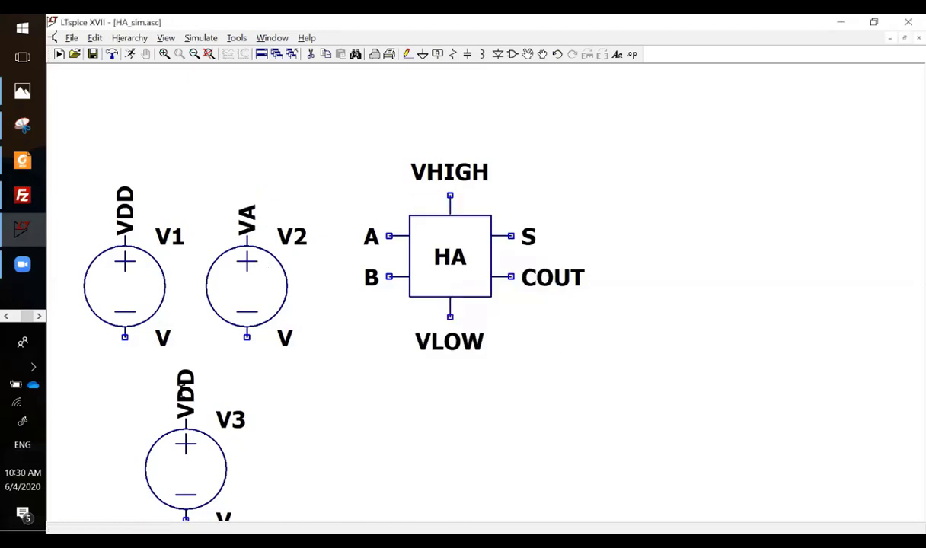
right_click(185, 390)
type("VB")
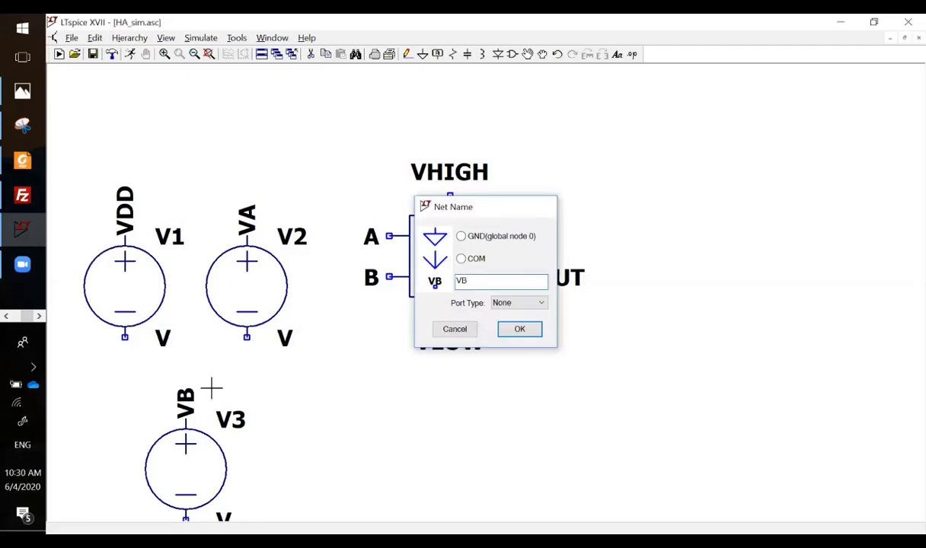
key("Return")
- Place ground symbols on the HA block's VLOW pin and on the negative terminals of all three voltage sources
scroll(239, 180, "down", 2)
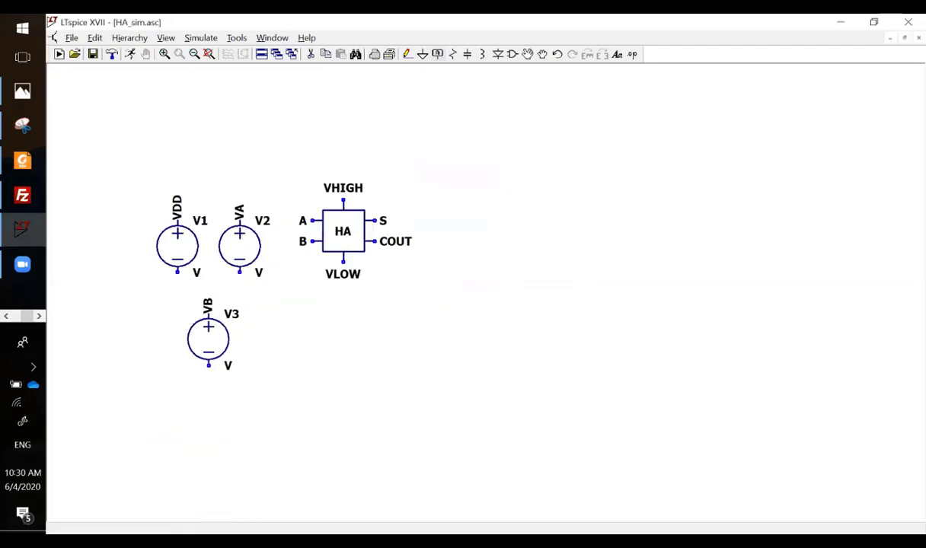
key("g")
left_click(344, 262)
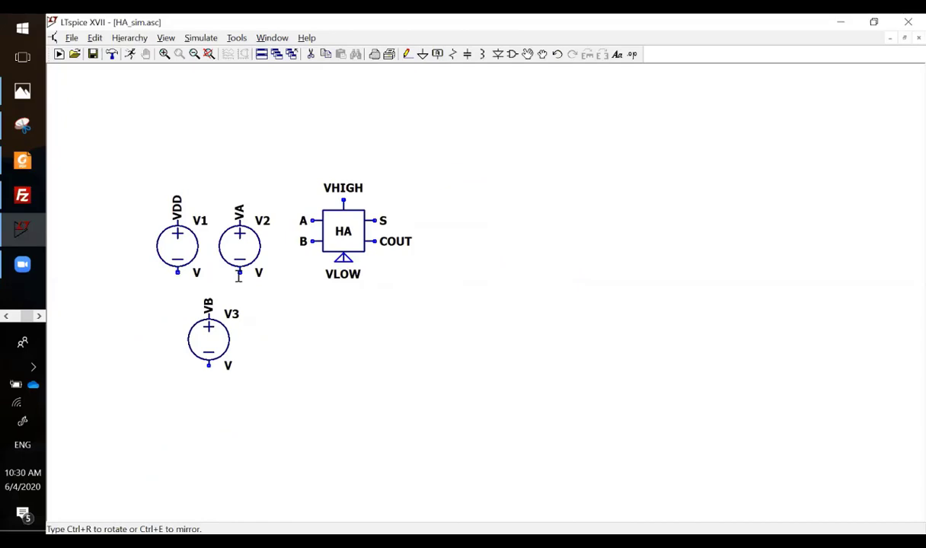
left_click(177, 272)
left_click(239, 272)
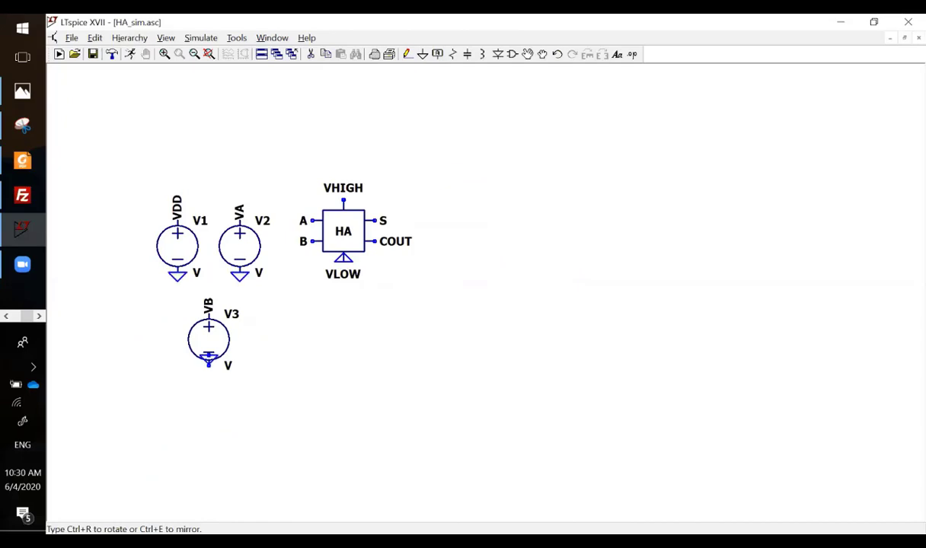
left_click(209, 359)
key("Escape")
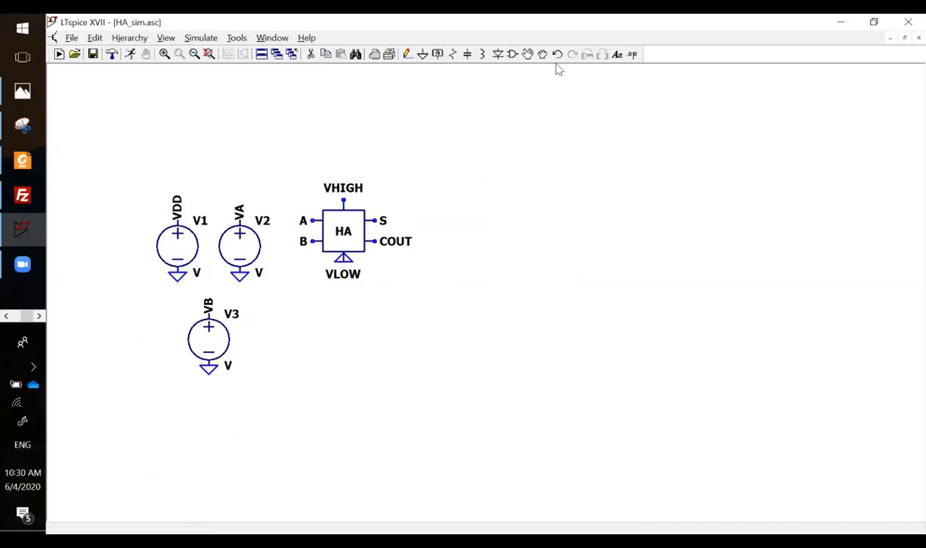
- Stretch the ground symbol on the VLOW pin downward so a wire carries it clear of the pin name
key("F8")
left_click(344, 260)
left_click(377, 320)
key("Escape")
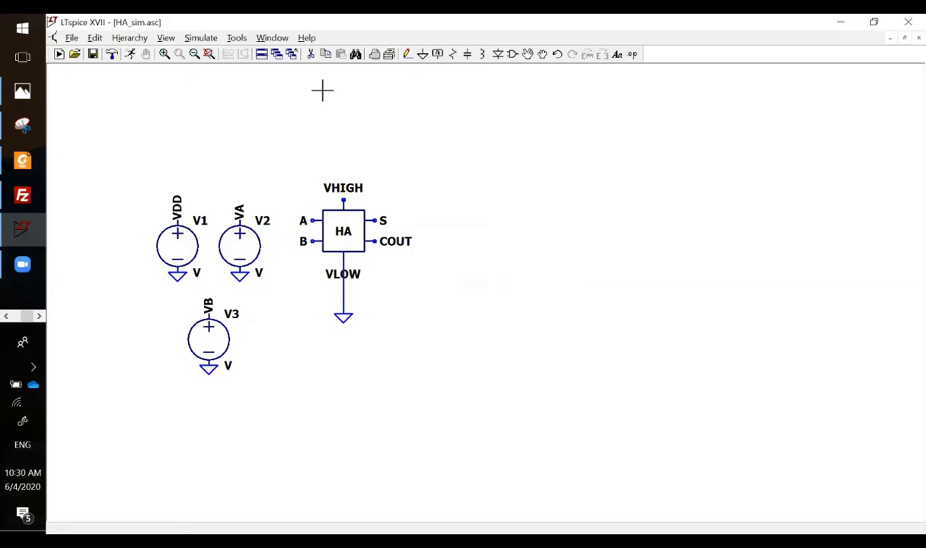
- Copy the VDD net label to the HA block's VHIGH pin and stretch it upward on a wire above the pin name
left_click(329, 57)
left_click(179, 198)
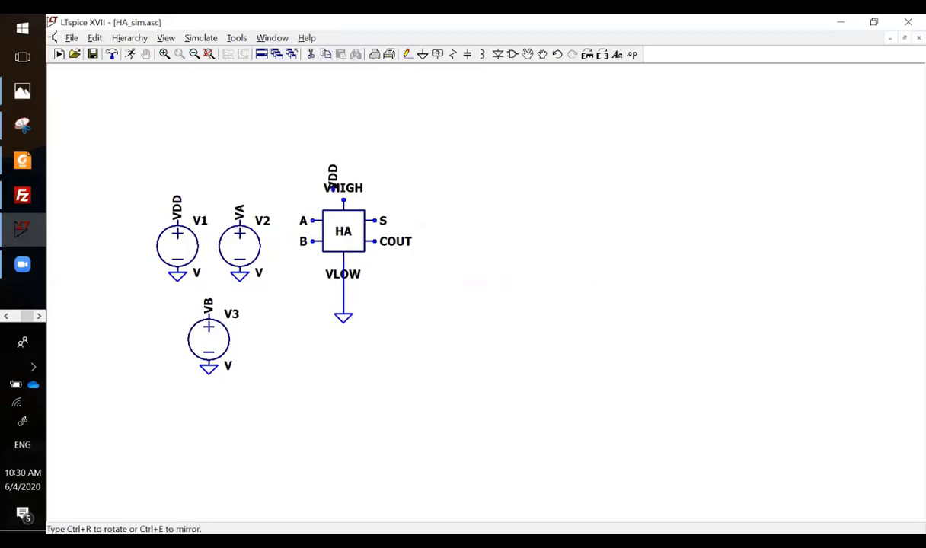
left_click(342, 200)
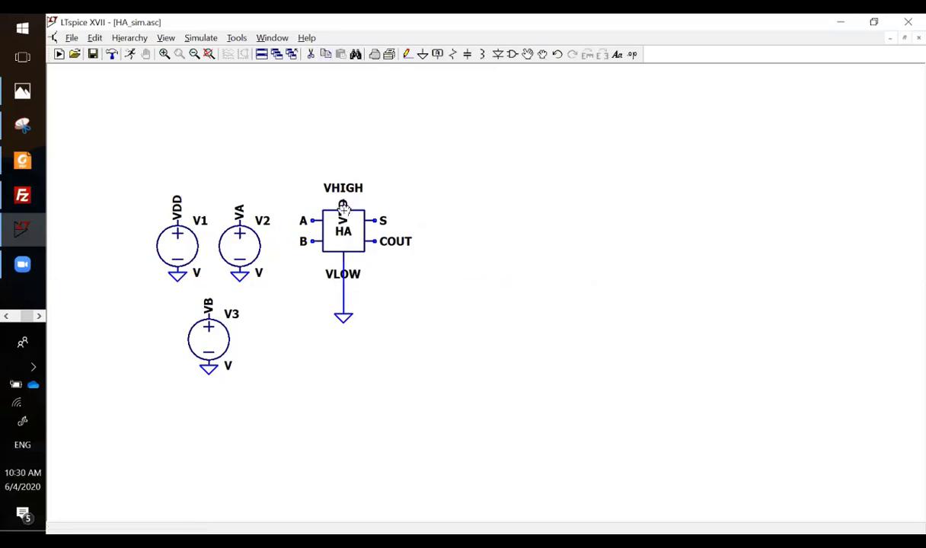
key("F8")
left_click(343, 201)
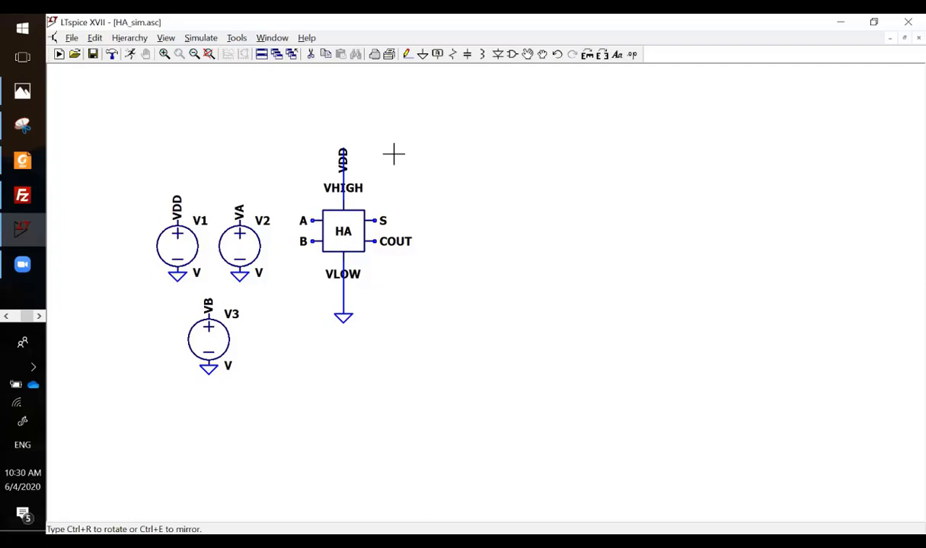
left_click(343, 149)
- Copy the VA net label to the HA block's A pin and the VB net label to its B pin
left_click(325, 54)
left_click(246, 208)
left_click(312, 217)
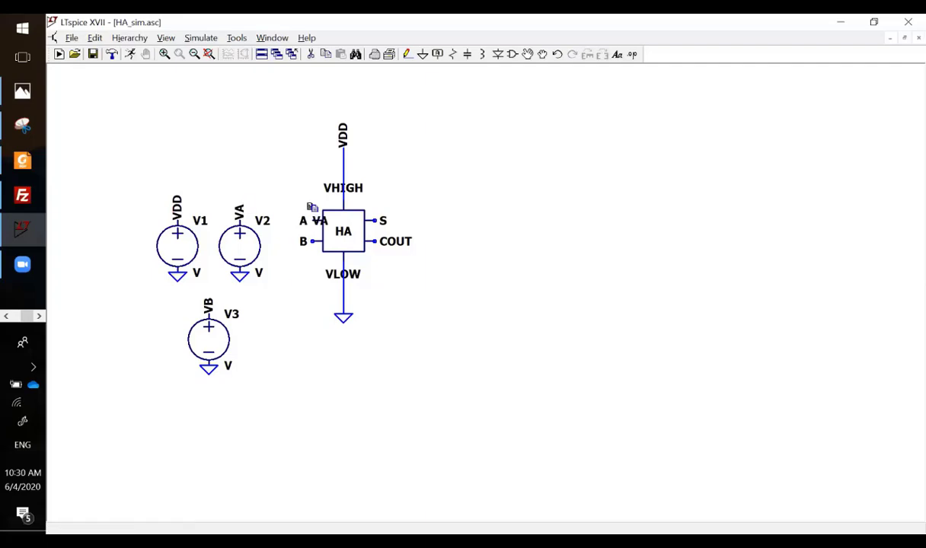
left_click(209, 303)
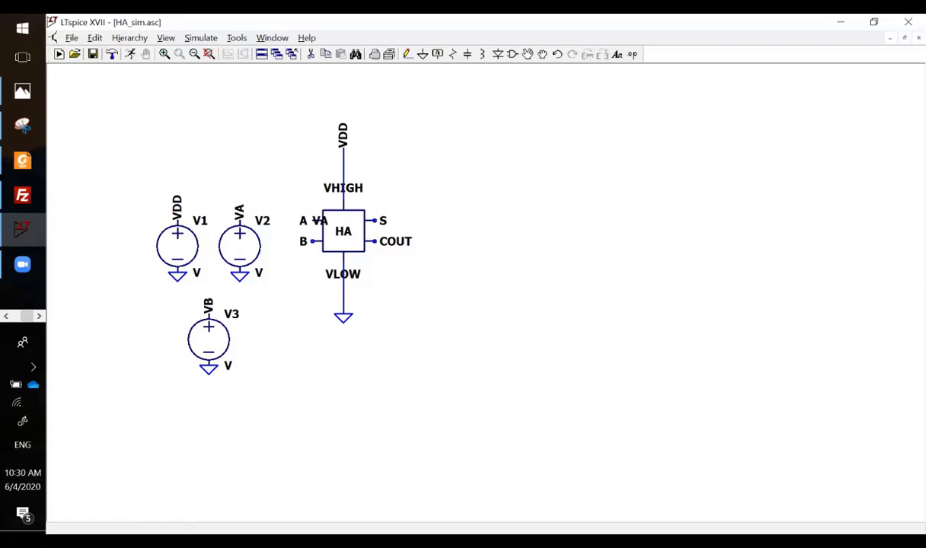
left_click(312, 239)
key("Escape")
- Stretch the VA and VB labels away from the HA block's input pins on horizontal wires
left_click(543, 55)
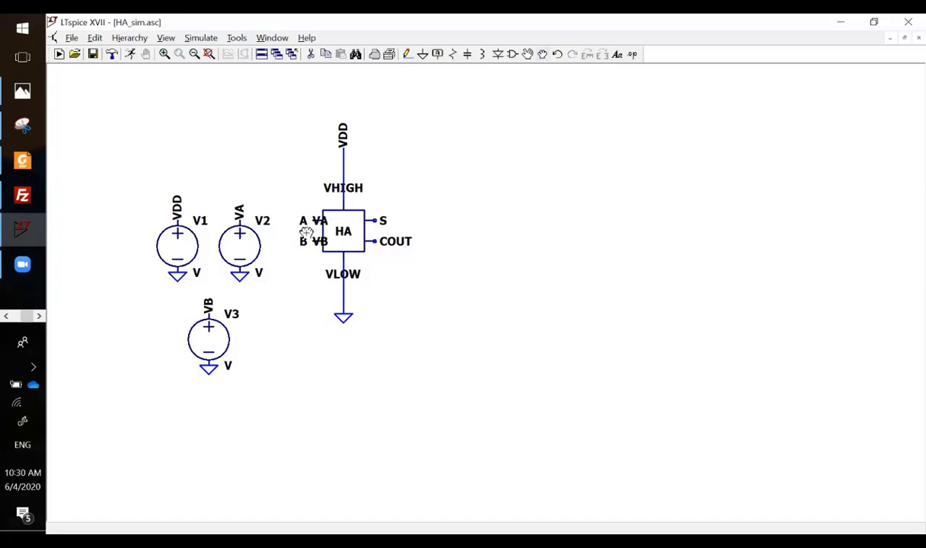
left_click(320, 222)
left_click_drag(303, 232, 274, 232)
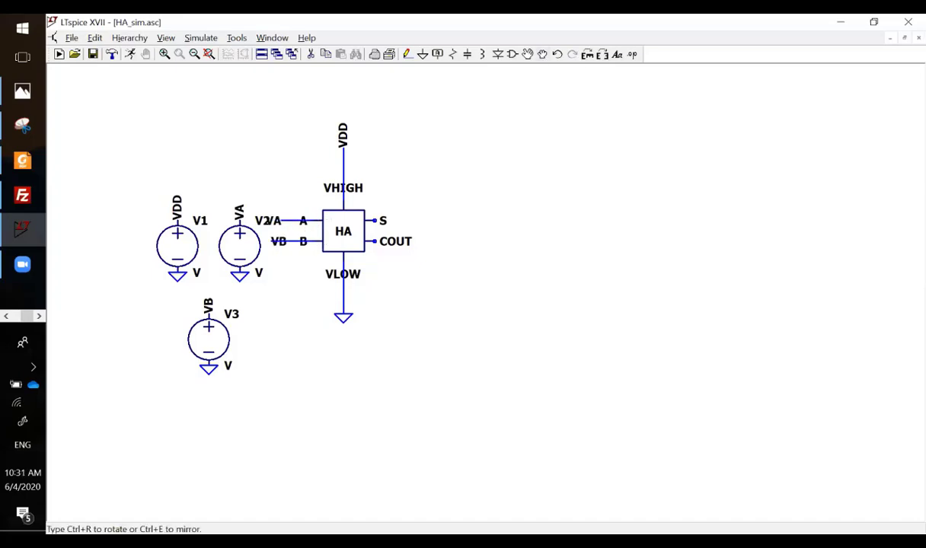
left_click(261, 241)
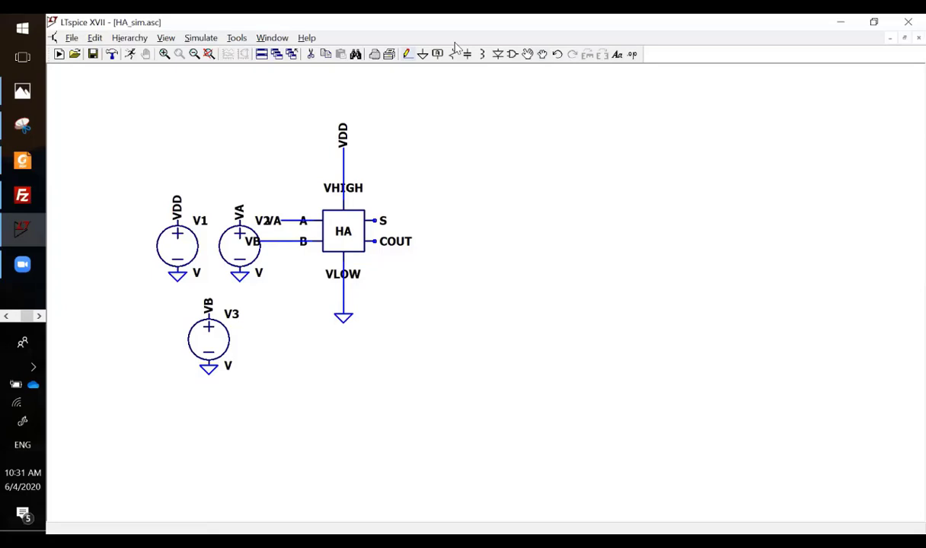
- Move the three voltage sources farther left and align the VB input label directly below the VA input label
left_click_drag(132, 179, 260, 392)
left_click_drag(263, 395, 261, 393)
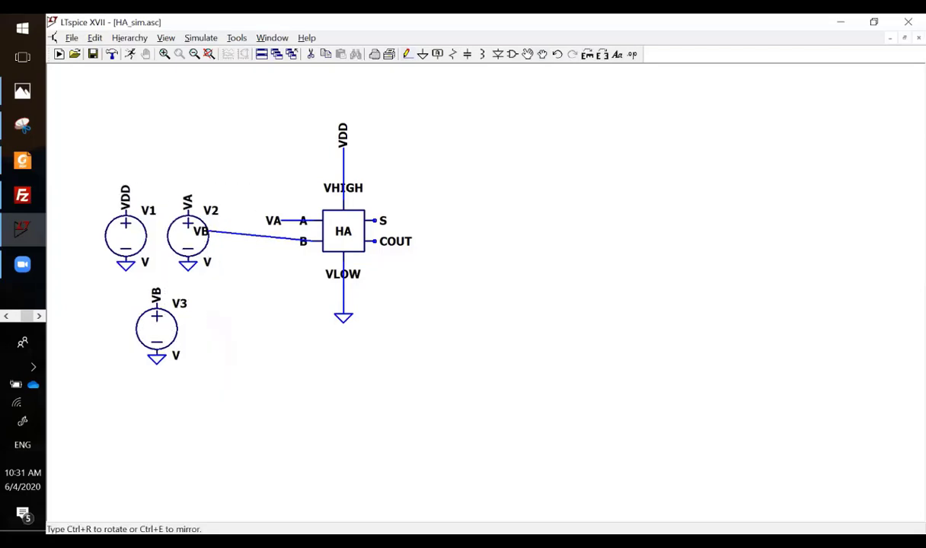
left_click(188, 239)
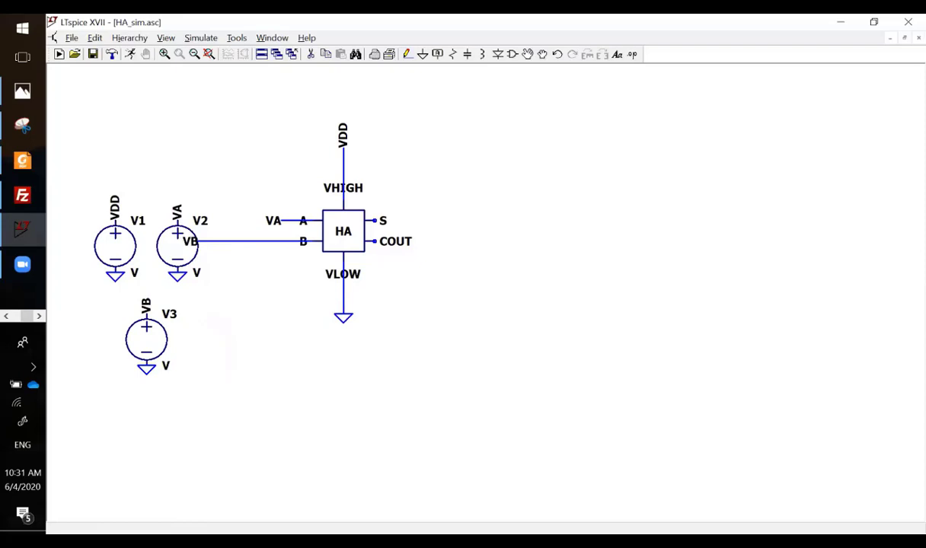
left_click(269, 240)
key("Escape")
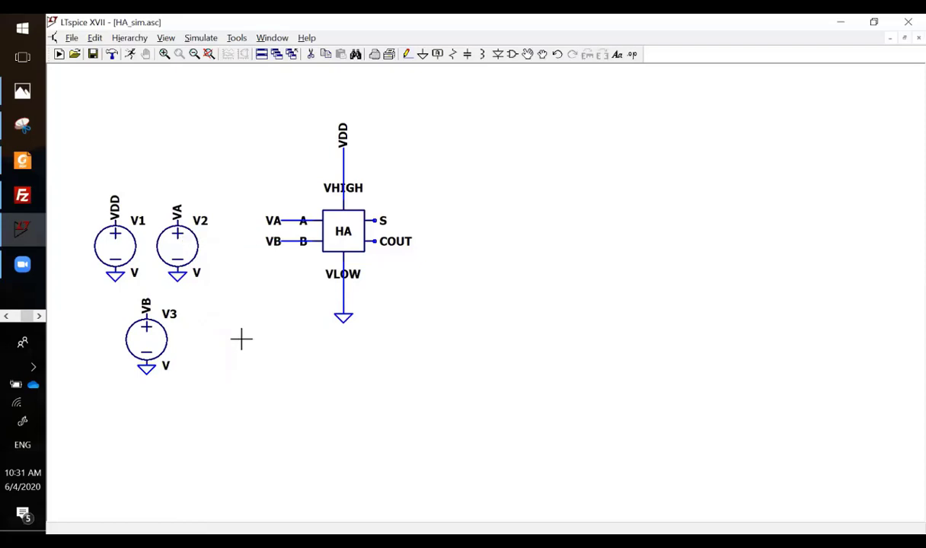
- Set the DC value of voltage source V1 to 5 V
right_click(126, 255)
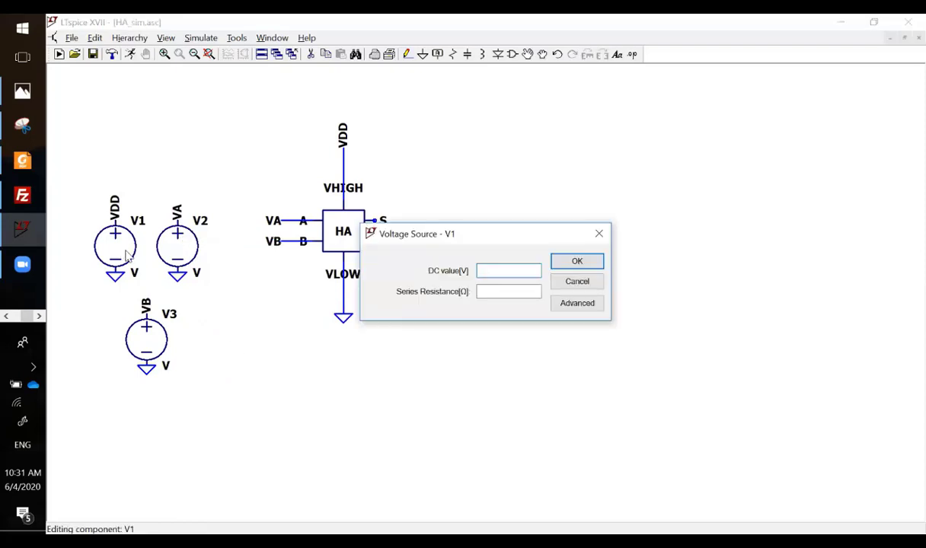
type("5")
key("Return")
- Make source V2 a PULSE function with an initial voltage of 0, an on voltage of 5 and a delay of 0
right_click(177, 259)
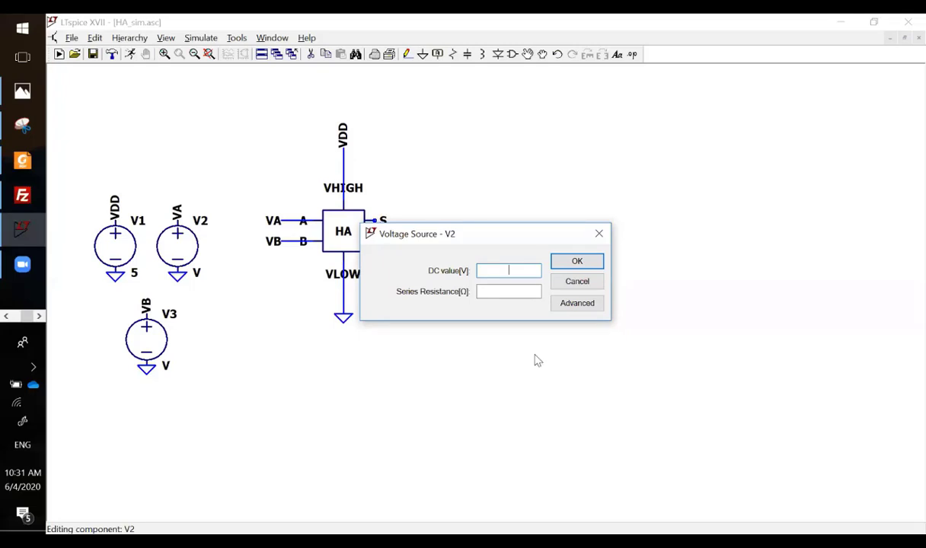
left_click(563, 303)
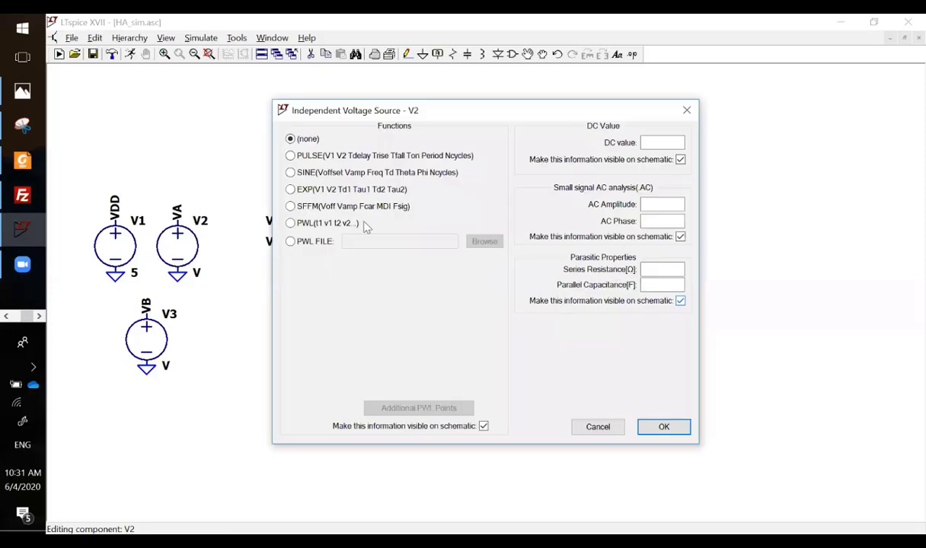
left_click(337, 155)
left_click(450, 276)
type("0")
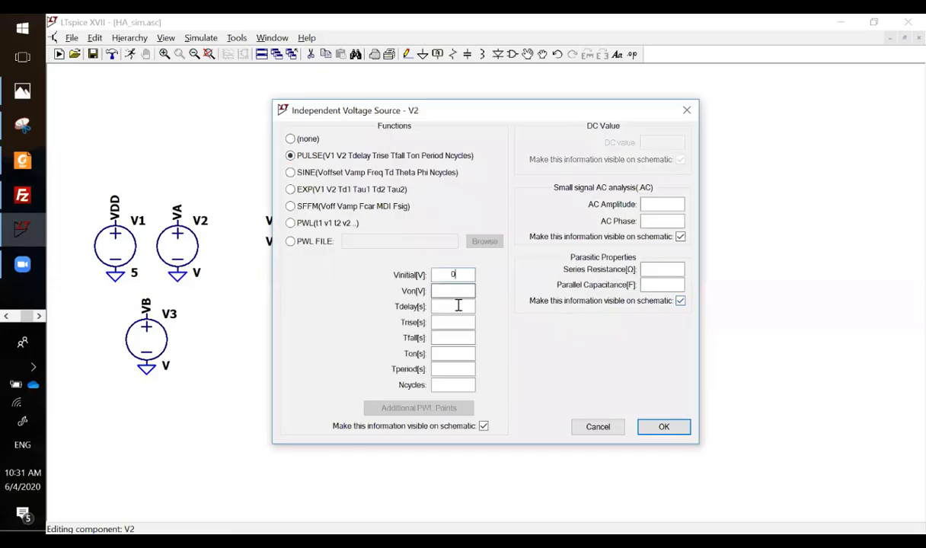
key("Tab")
type("5")
left_click(465, 305)
type("0")
key("Tab")
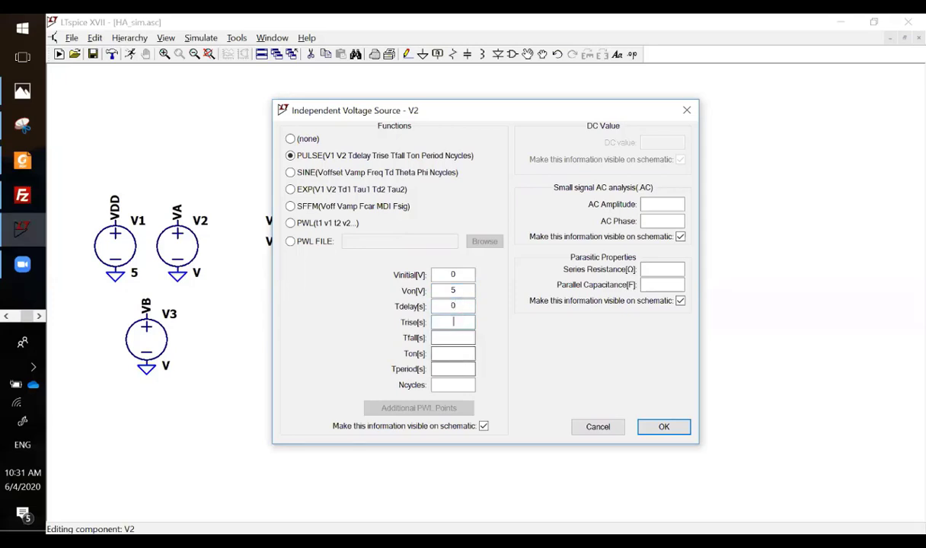
- Set V2's pulse rise and fall times to 1n, on time to 1u and period to 2.1u
type("1n")
left_click(458, 338)
type("1n")
left_click(463, 354)
type("1u")
left_click(455, 369)
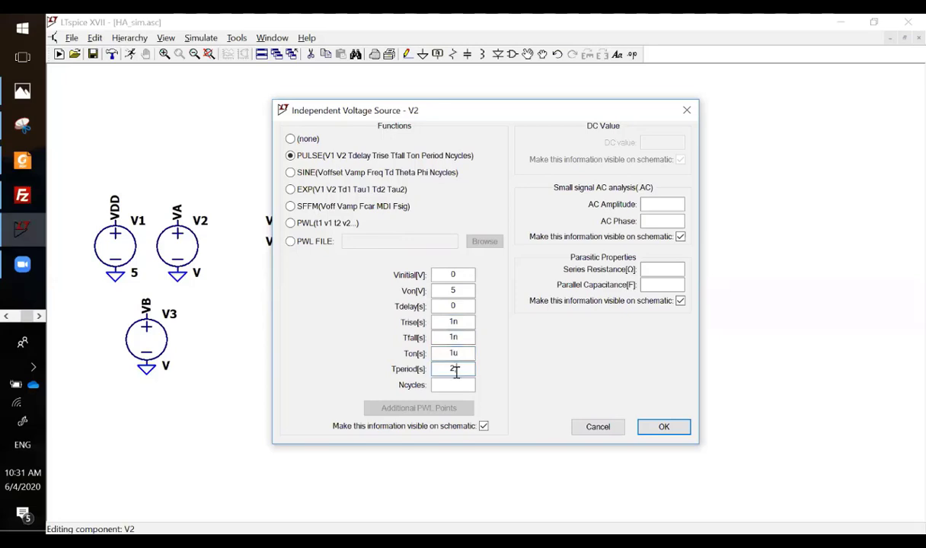
type("2.1u")
left_click(662, 430)
- Move V2's PULSE value text into the free space below sources V1 and V2
left_click(542, 54)
left_click(258, 275)
left_click(130, 288)
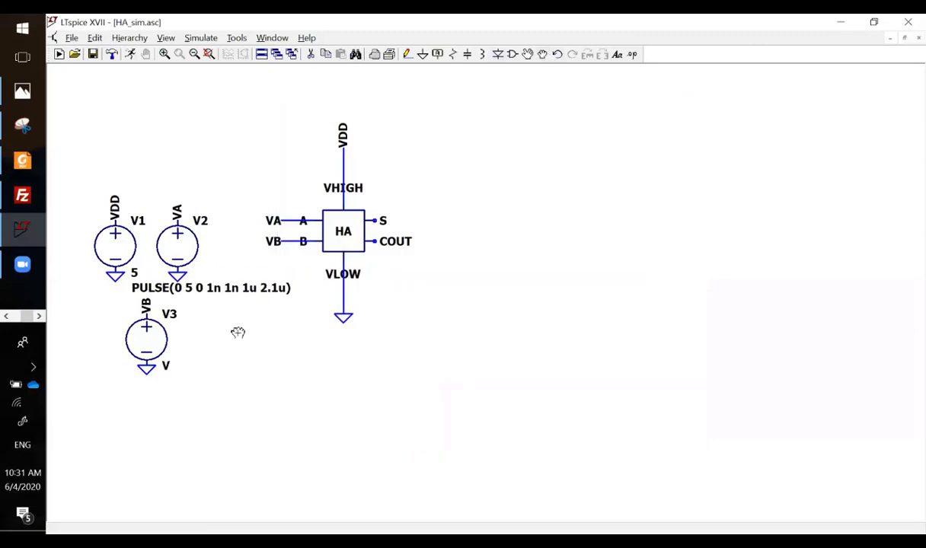
- Copy V2's complete PULSE value text
right_click(186, 255)
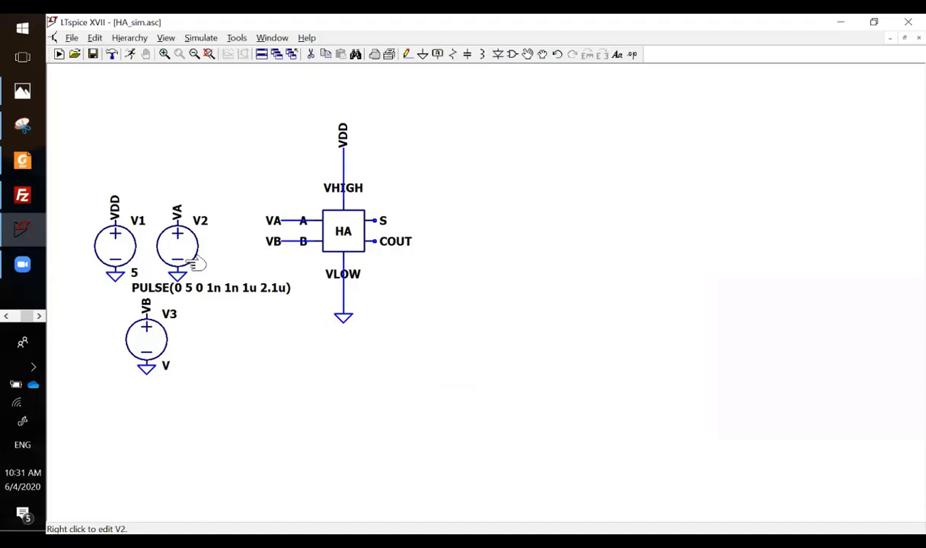
right_click(200, 293)
key("ctrl+c")
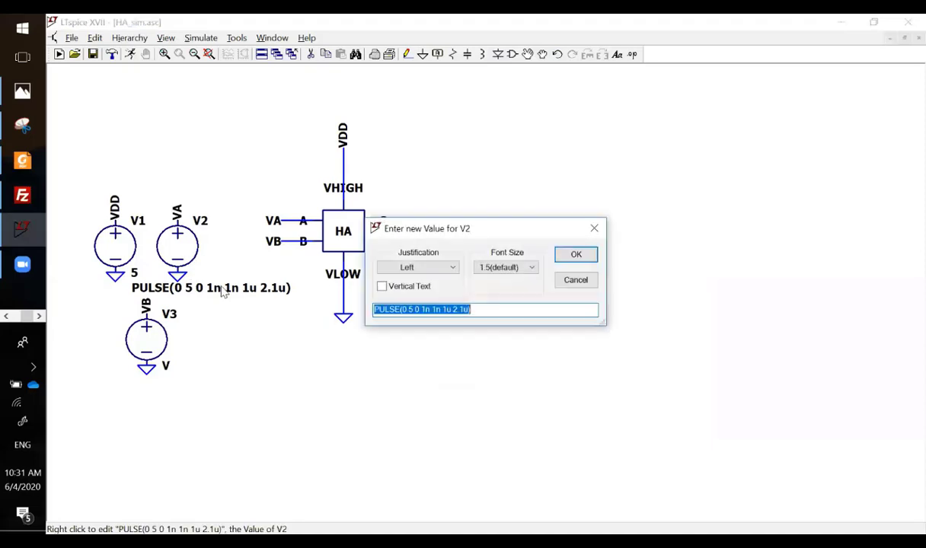
left_click(566, 259)
- Make V3 a PULSE source with V2's copied parameters but a 1u delay: PULSE(0 5 1u 1n 1n 1u 2.1u)
right_click(141, 324)
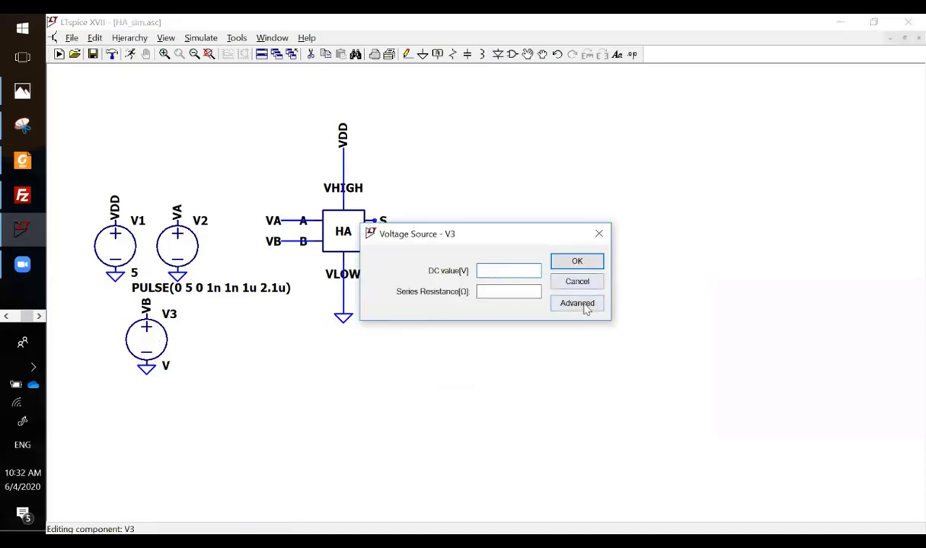
left_click(578, 304)
left_click(355, 155)
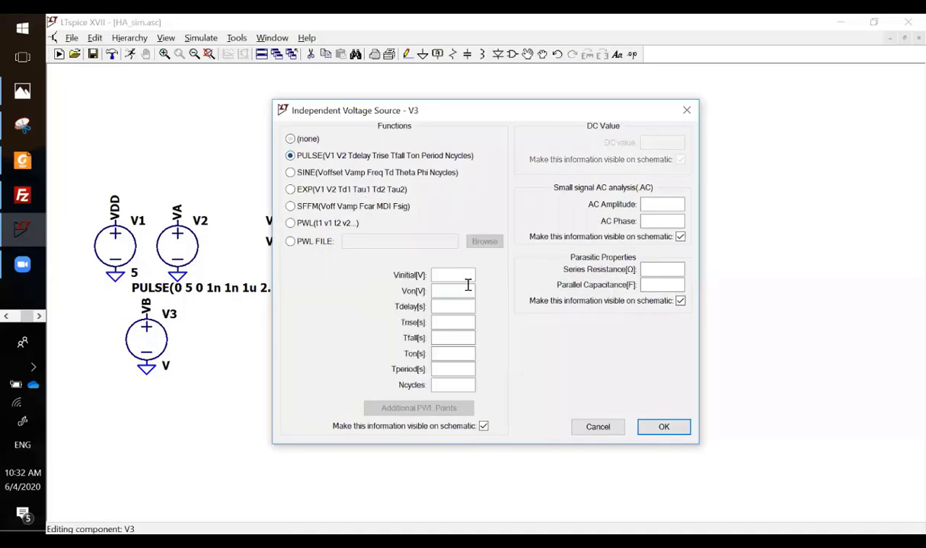
left_click(661, 425)
right_click(191, 369)
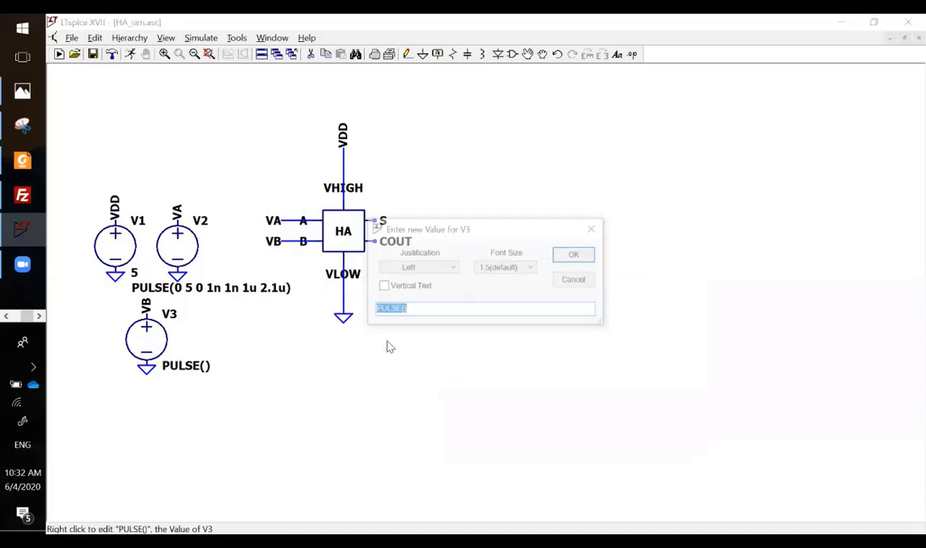
key("ctrl+v")
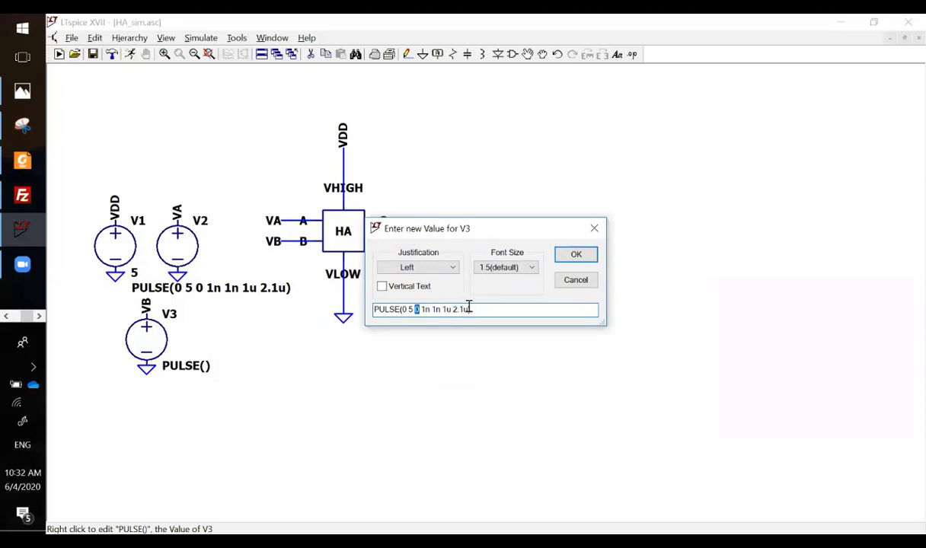
type("u")
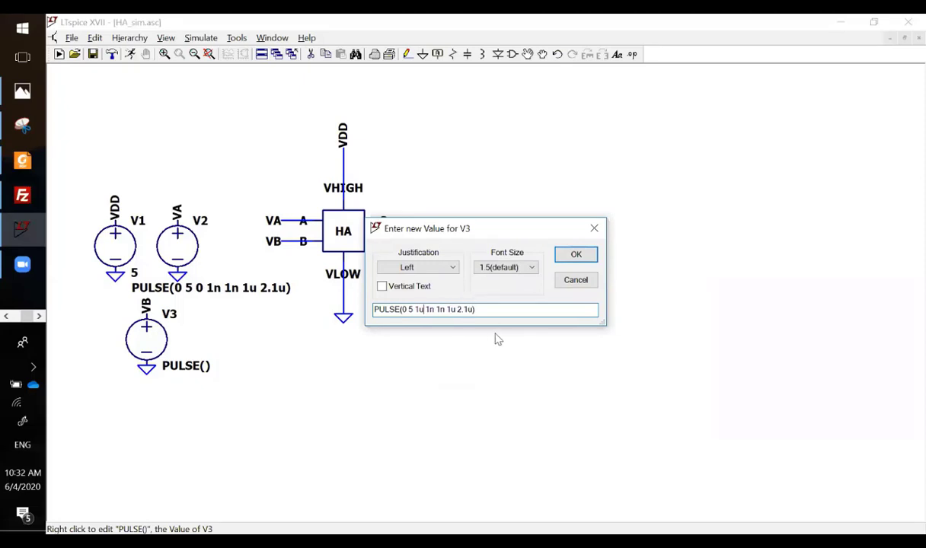
left_click(572, 257)
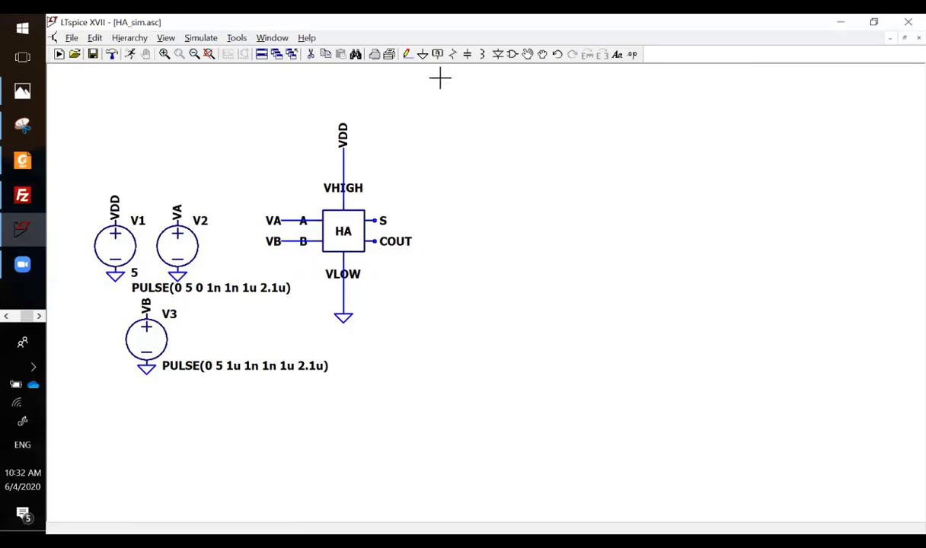
- Label the HA block's two output pins with net names S and COUT
left_click(438, 54)
type("S")
key("Return")
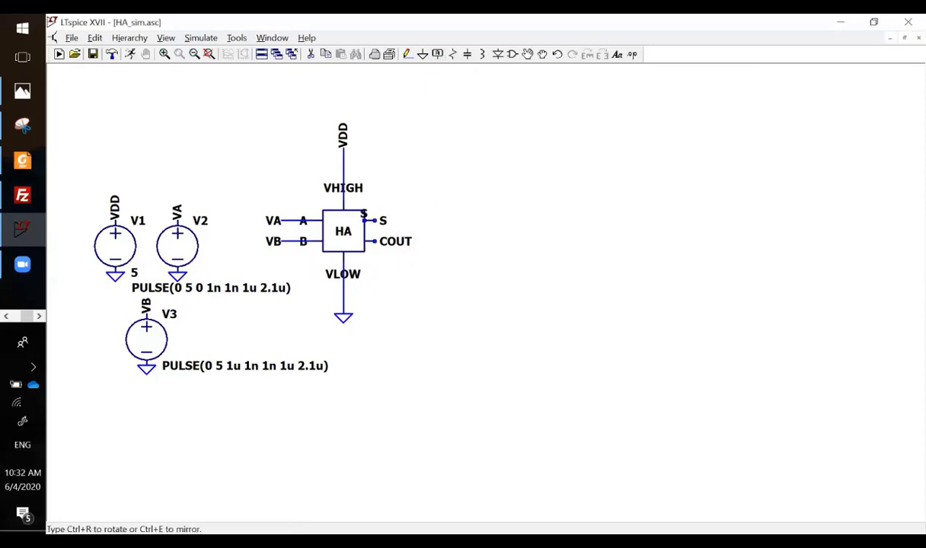
left_click(374, 220)
left_click(374, 241)
key("Escape")
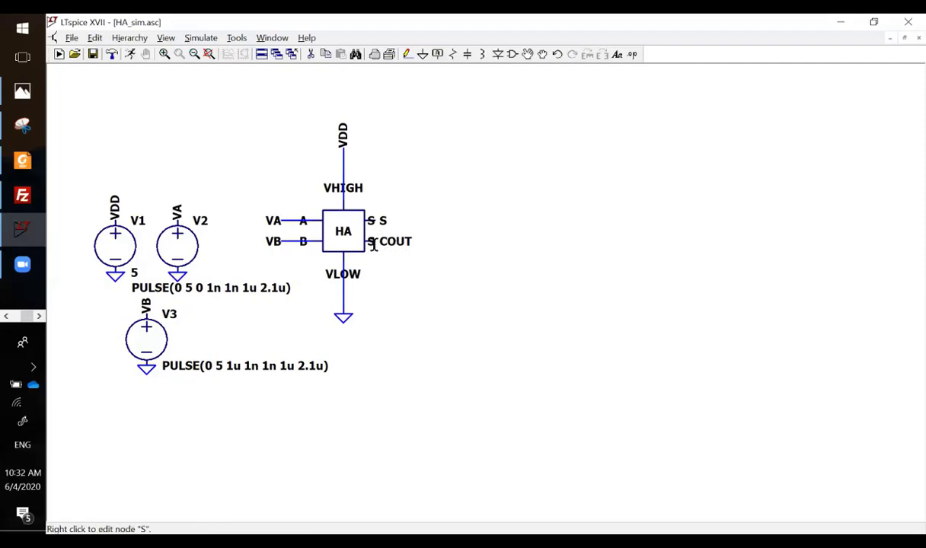
right_click(374, 242)
type("COUT")
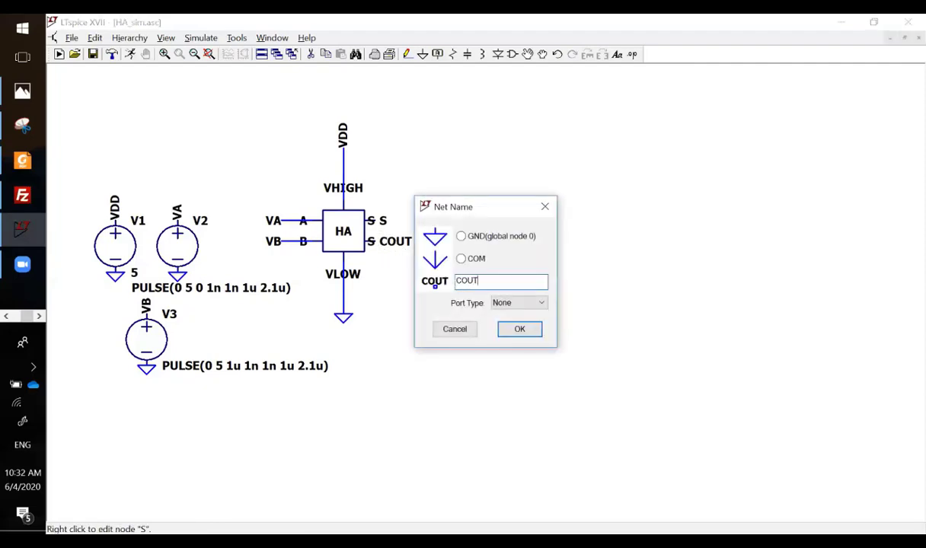
key("Return")
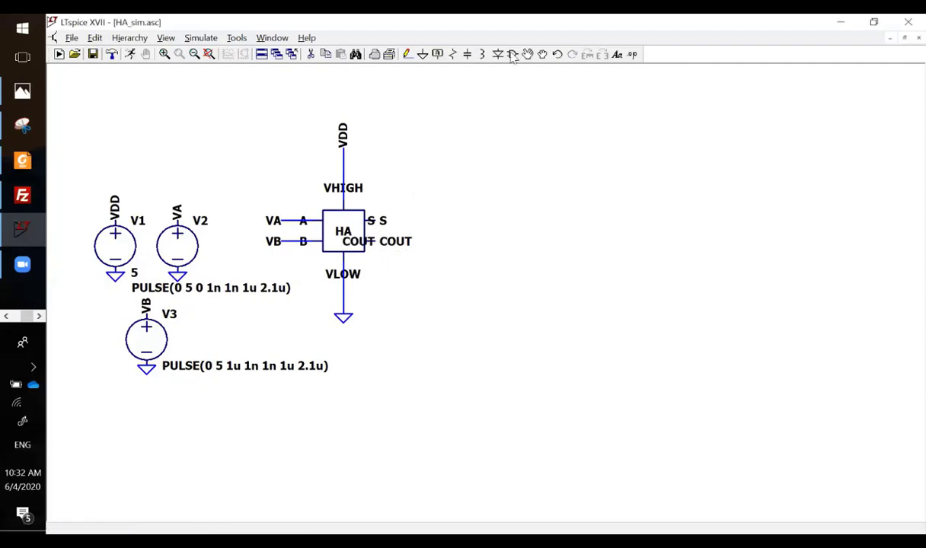
- Stretch the S and COUT net labels away from the HA block's output pins on horizontal wires
left_click(541, 55)
left_click(373, 221)
left_click(426, 221)
left_click_drag(376, 256, 431, 240)
key("Escape")
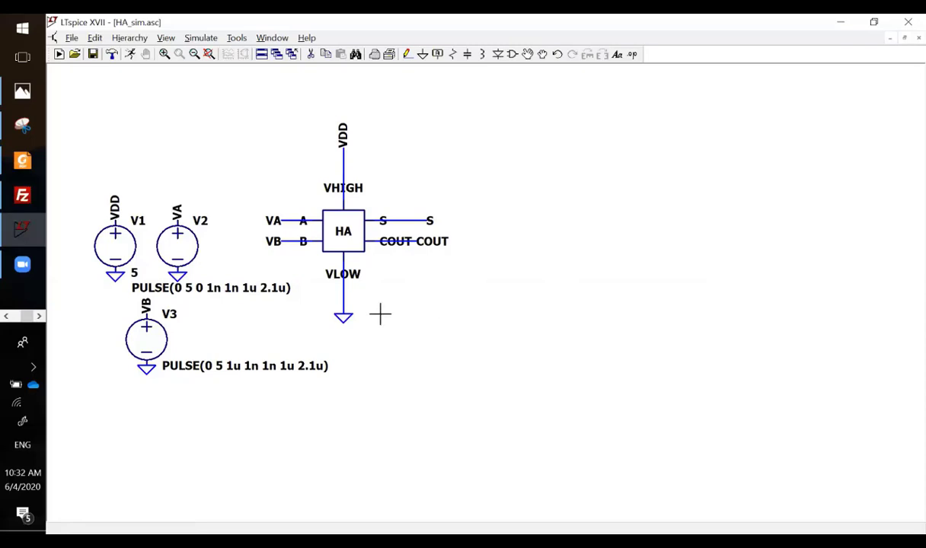
- Place the SPICE directives .tran 10u and .include models.txt below the circuit
left_click(131, 56)
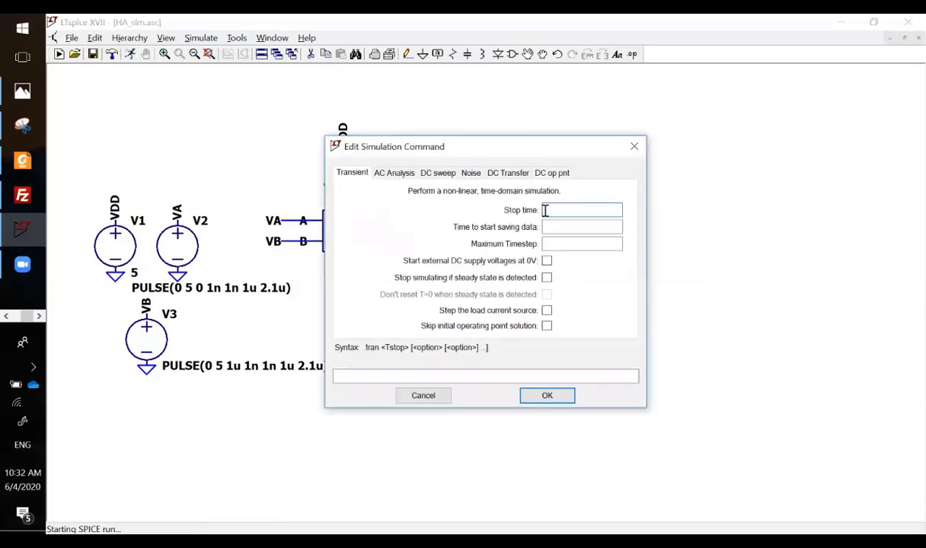
key("Escape")
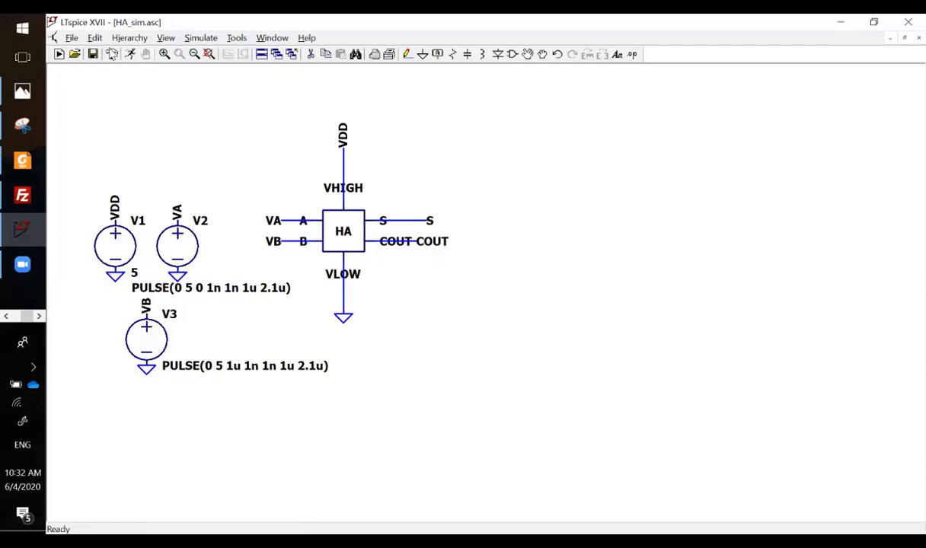
left_click(632, 54)
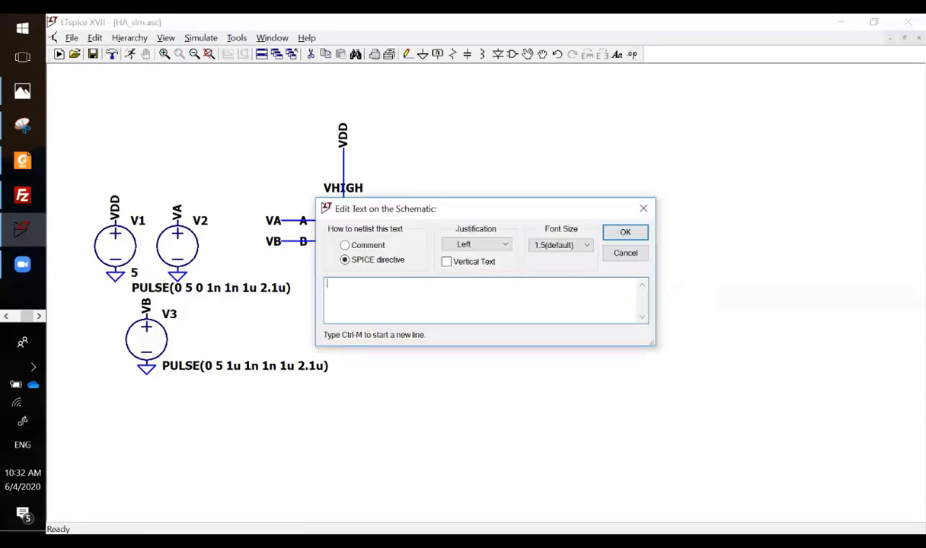
type(".tran 10u")
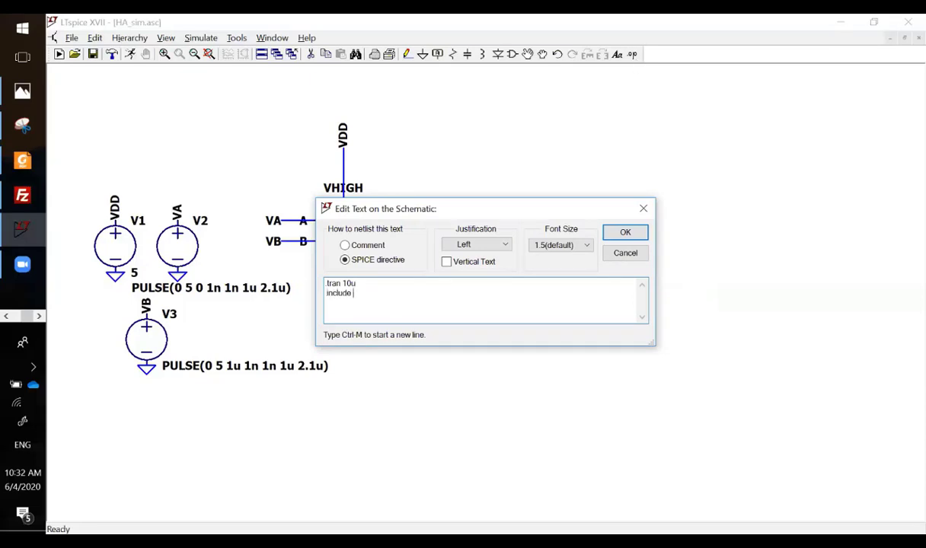
type("le")
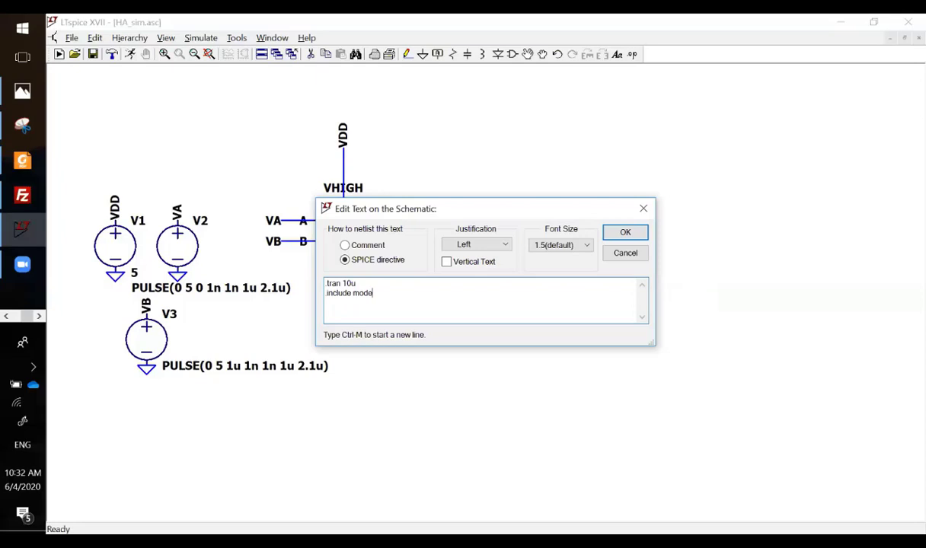
type("xt")
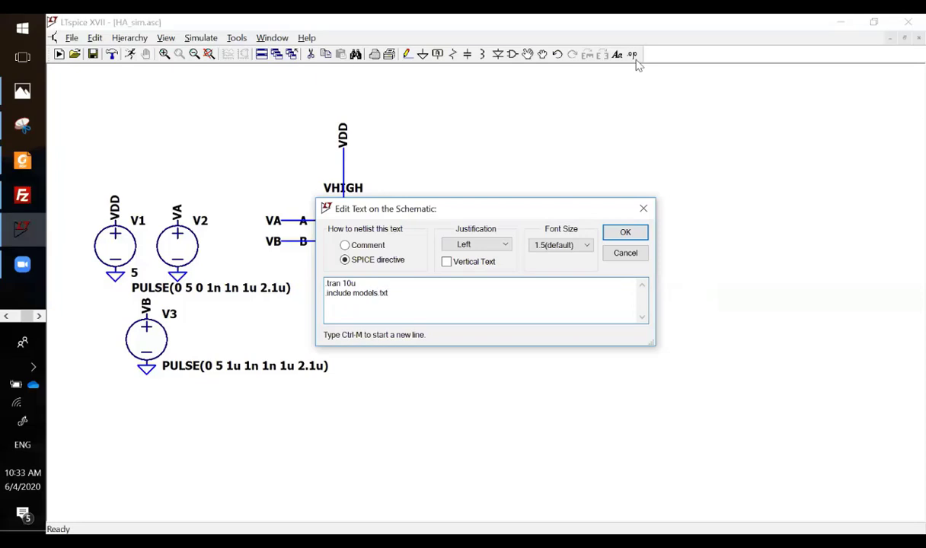
key("Return")
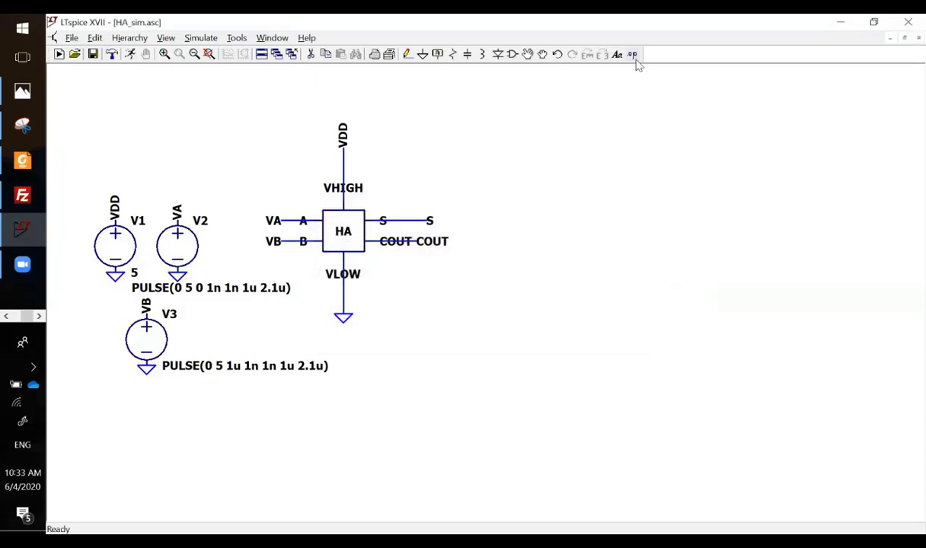
left_click(262, 407)
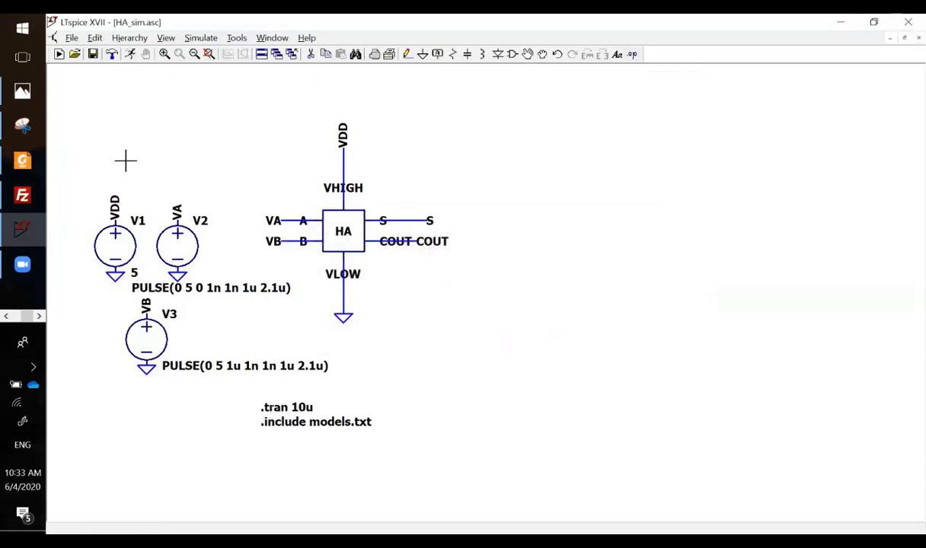
- Run the transient simulation, and close its waveform window to give the HA_sim.asc schematic more room
left_click(129, 54)
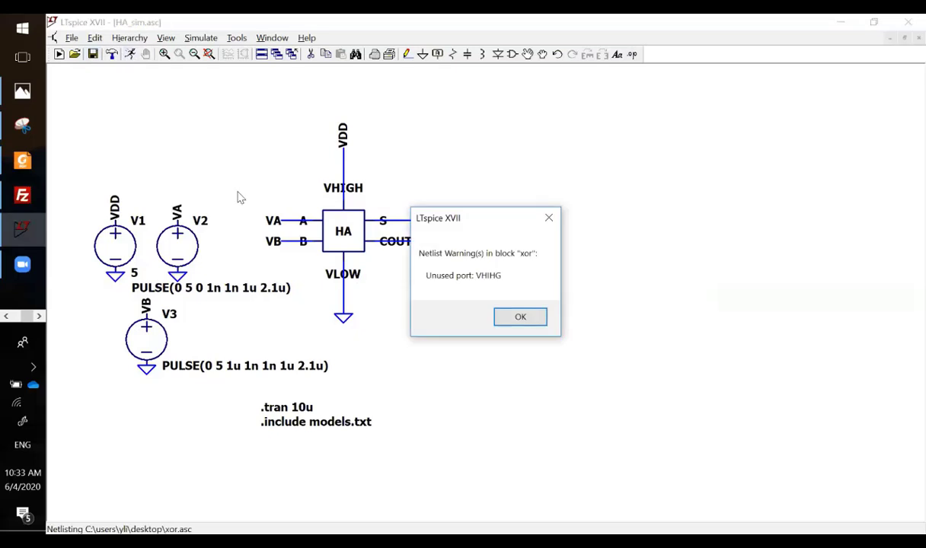
left_click(520, 316)
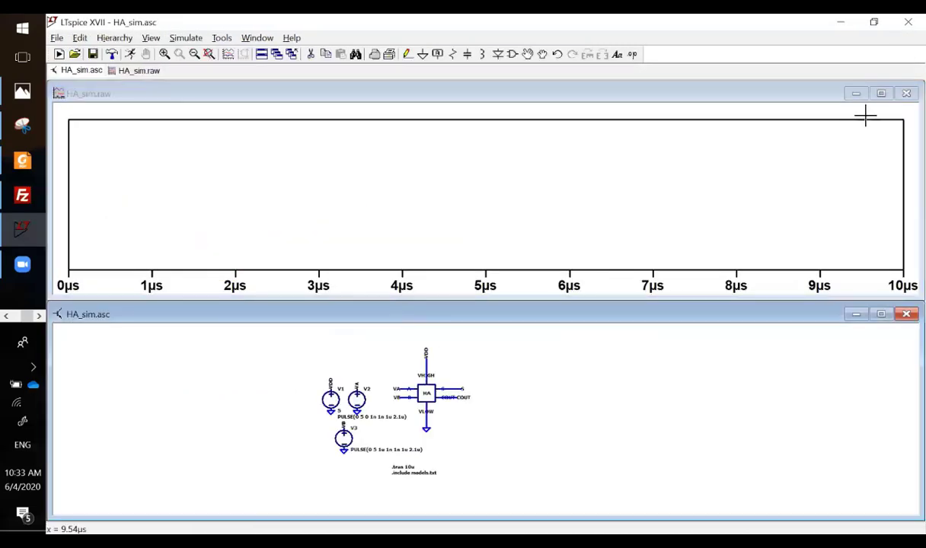
left_click(906, 93)
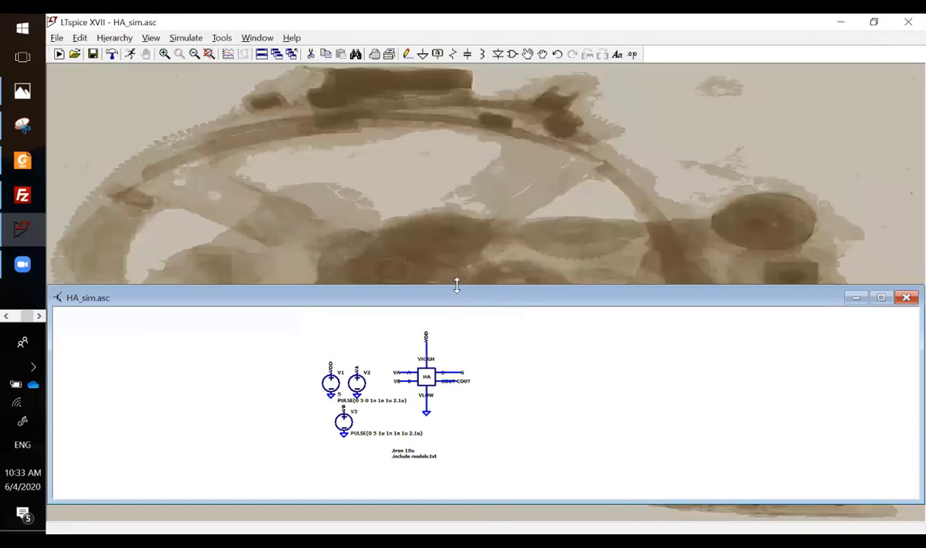
left_click_drag(457, 285, 457, 88)
- Examine the HA block's internal schematic and its XOR gate's subcircuit, checking the high-supply port name
right_click(360, 252)
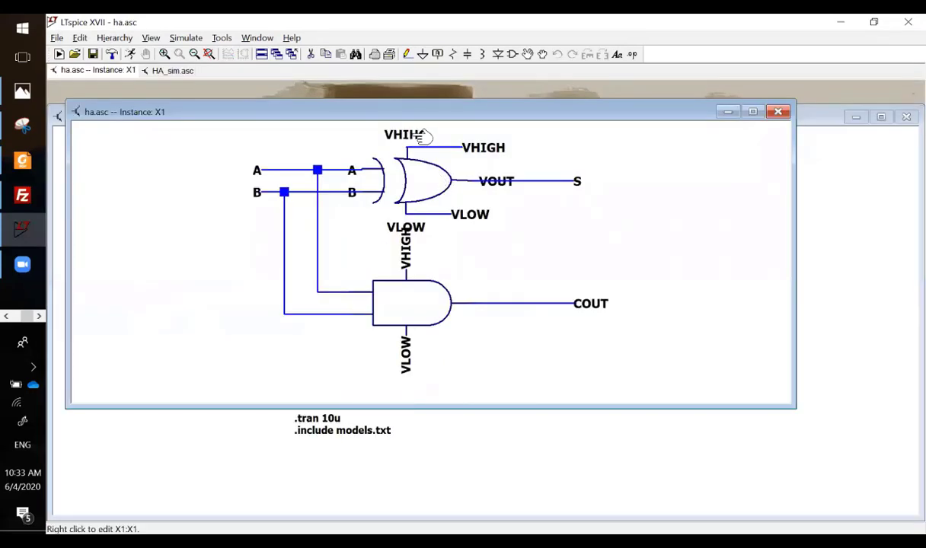
right_click(412, 186)
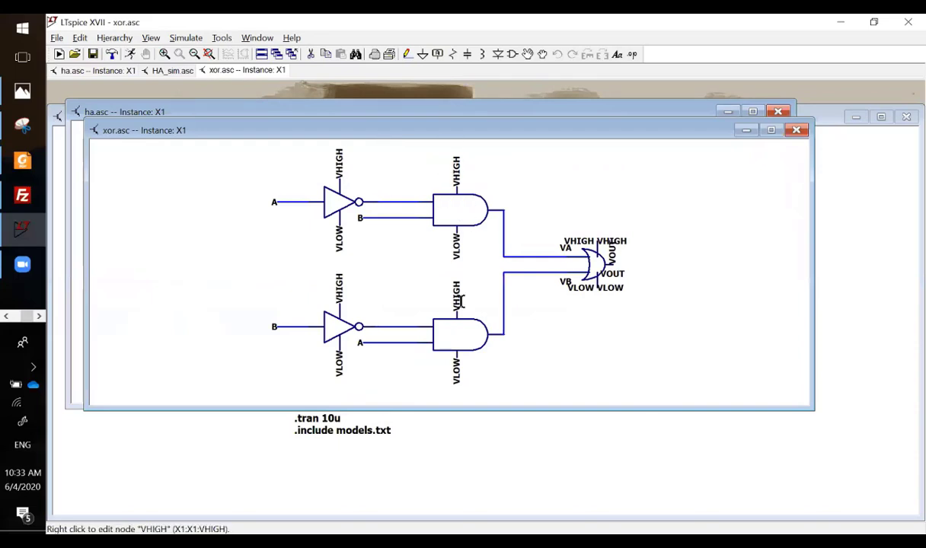
left_click(795, 131)
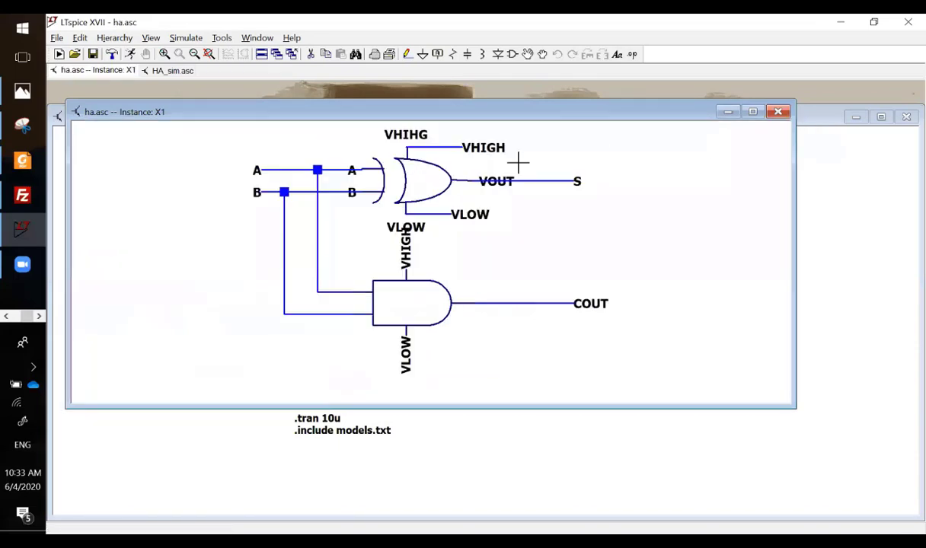
left_click(419, 136)
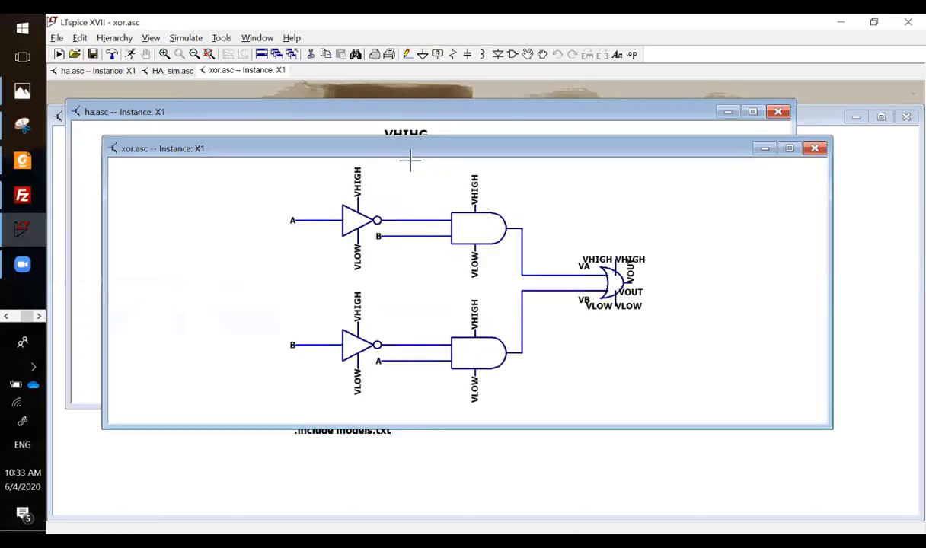
left_click(815, 148)
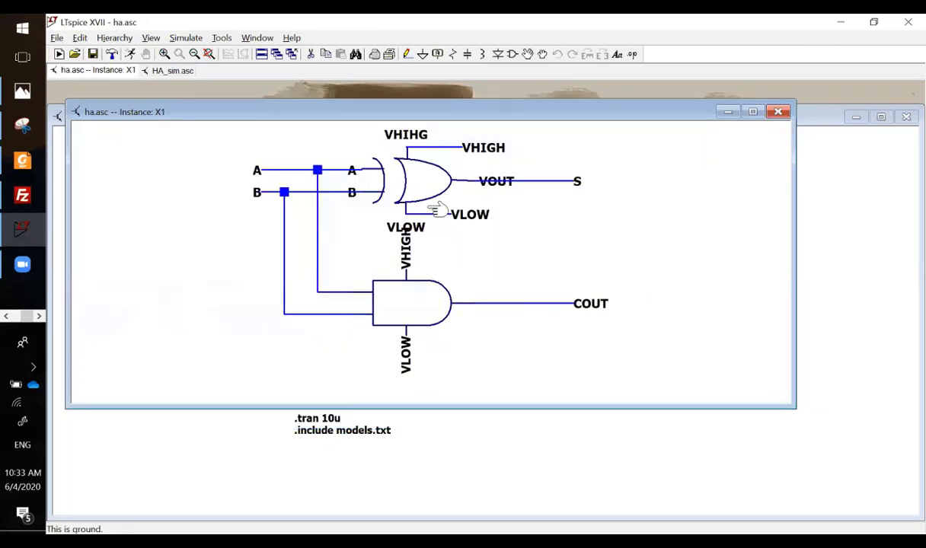
left_click(777, 111)
- Correct the XOR symbol's misspelled VHIHG pin label to VHIGH in XOR.asy
left_click(856, 101)
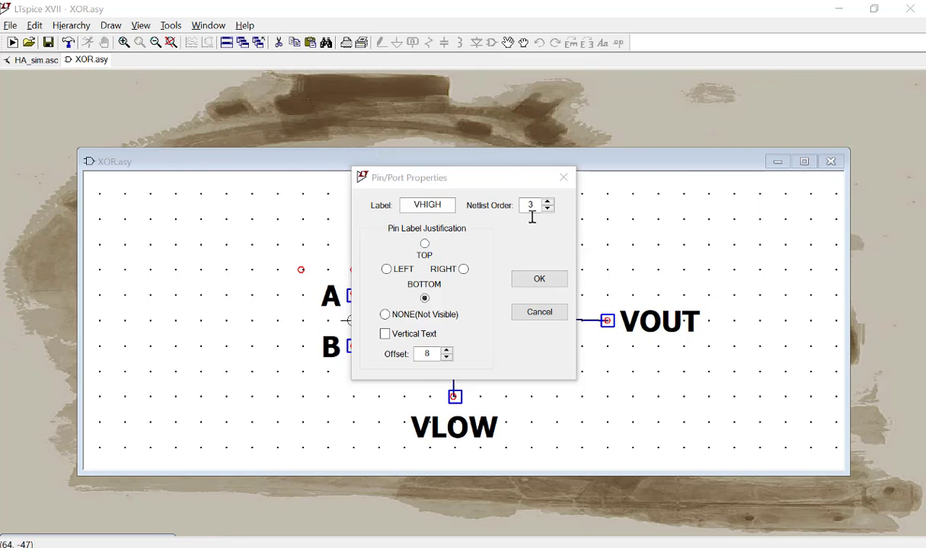
left_click(539, 279)
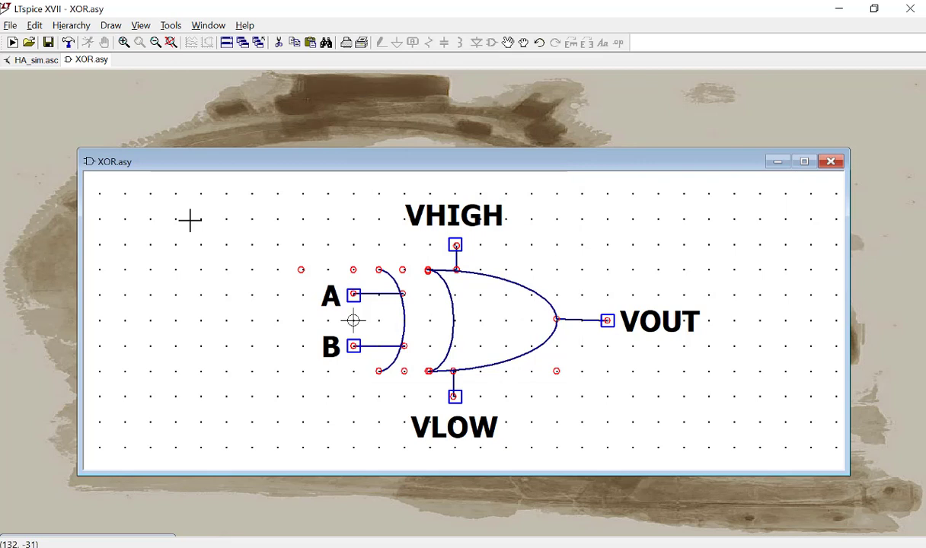
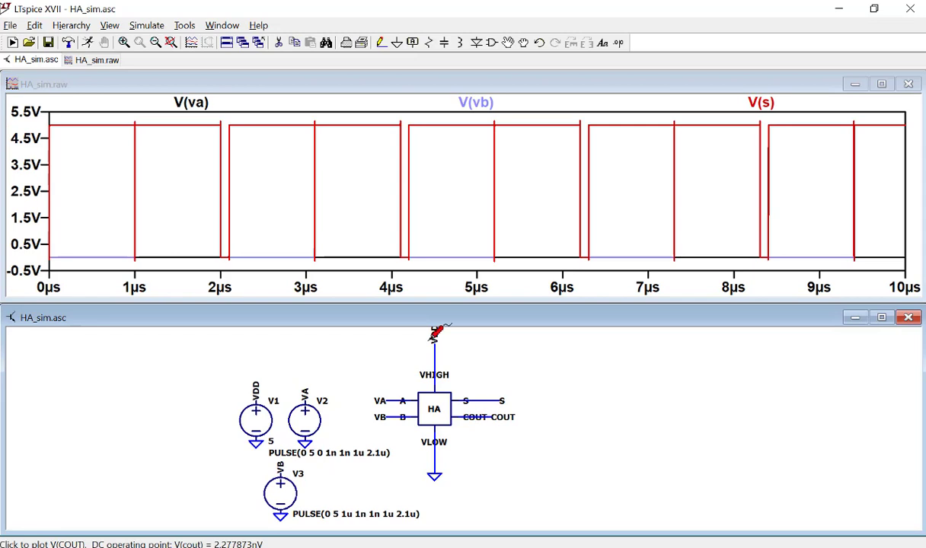
- Add three empty plot panes above the combined VA, VB, S and COUT waveform plot
right_click(370, 194)
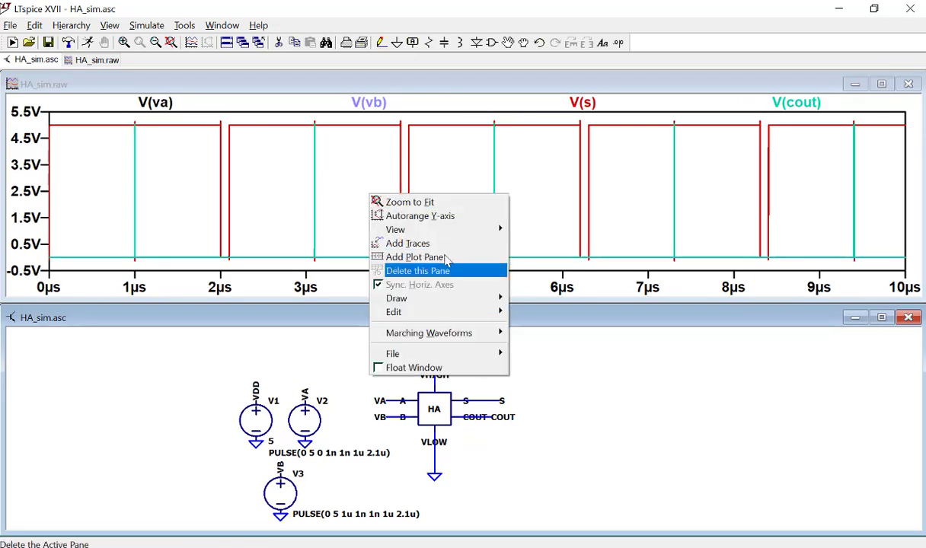
left_click(415, 257)
right_click(364, 228)
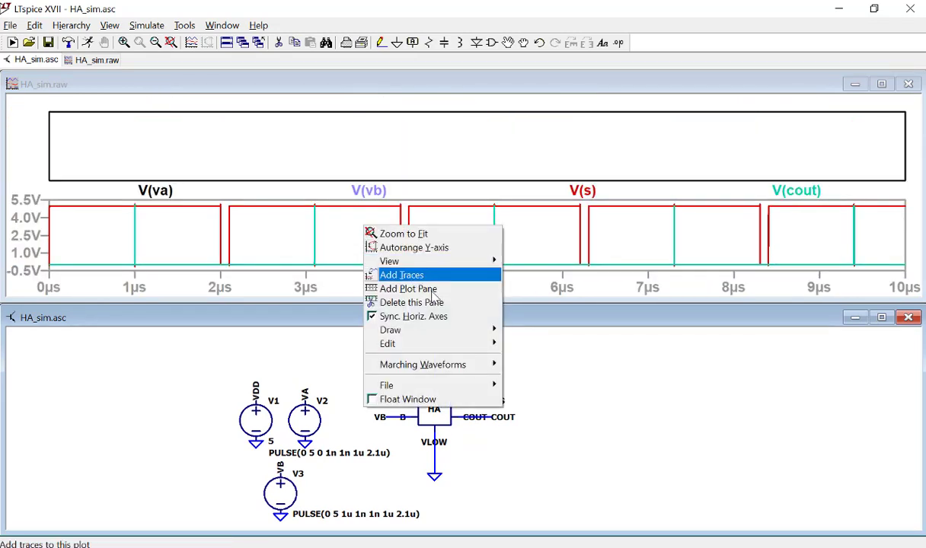
left_click(411, 289)
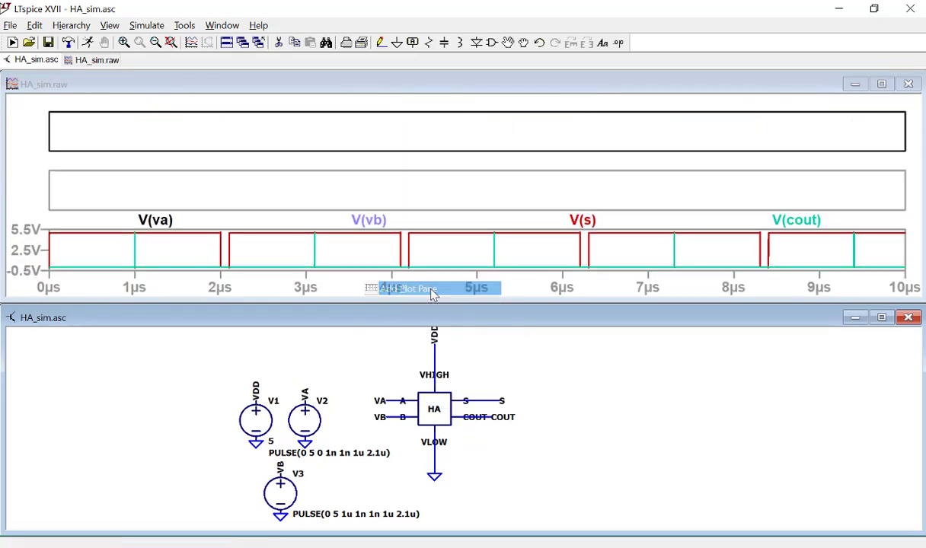
right_click(373, 251)
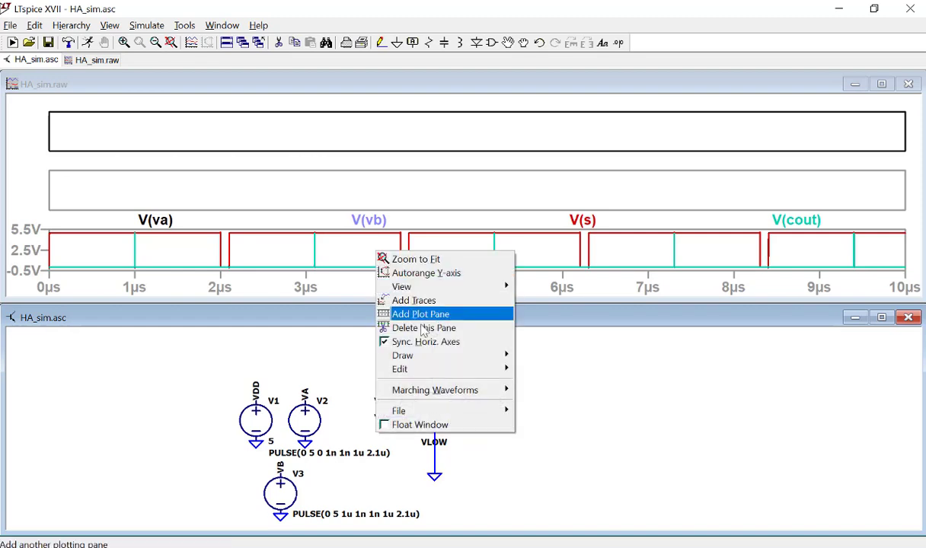
left_click(430, 314)
- Enlarge the waveform window and move V(va), V(vb) and V(s) into separate panes, leaving V(cout) alone in the lowest one
left_click_drag(343, 301, 343, 422)
mouse_move(156, 324)
left_mouse_down()
mouse_move(182, 259)
mouse_move(191, 152)
left_mouse_up()
mouse_move(215, 325)
left_mouse_down()
mouse_move(204, 295)
mouse_move(222, 196)
left_mouse_up()
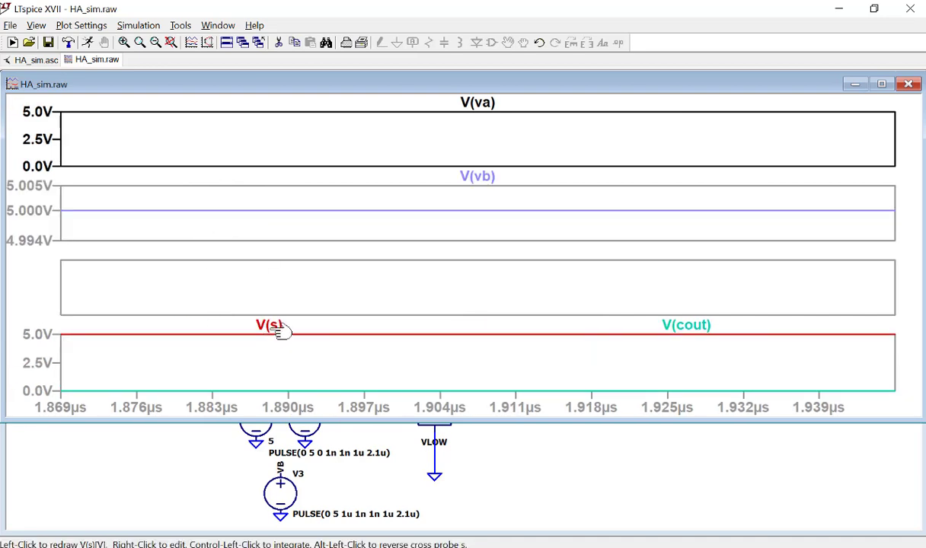
mouse_move(283, 326)
left_mouse_down()
mouse_move(283, 287)
mouse_move(266, 272)
left_mouse_up()
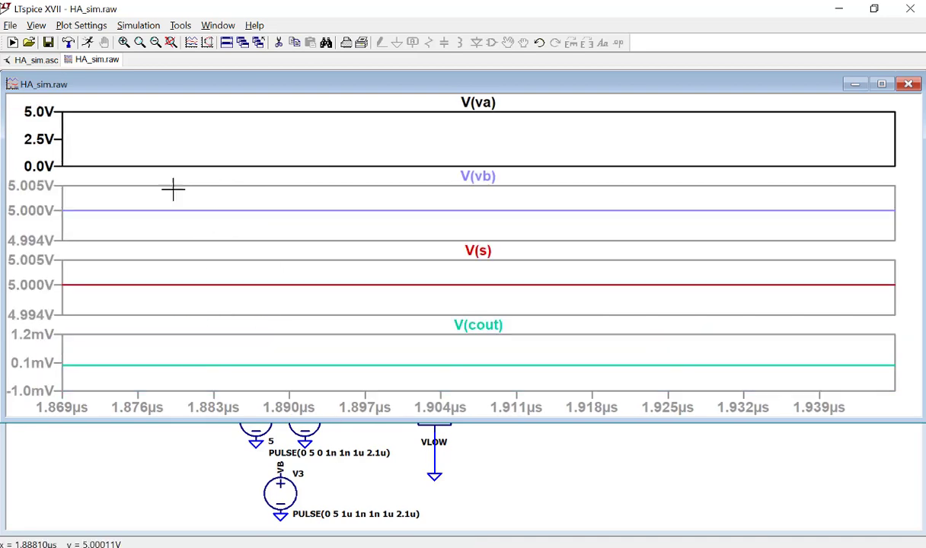
- Rerun the transient simulation and shrink the schematic window so all four waveform panes are uncovered
left_click(87, 43)
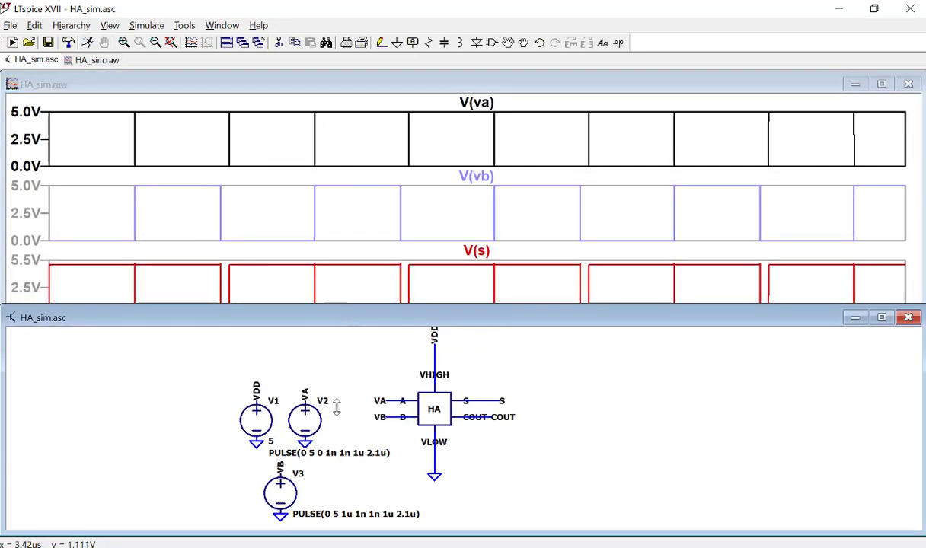
left_click_drag(336, 409, 329, 471)
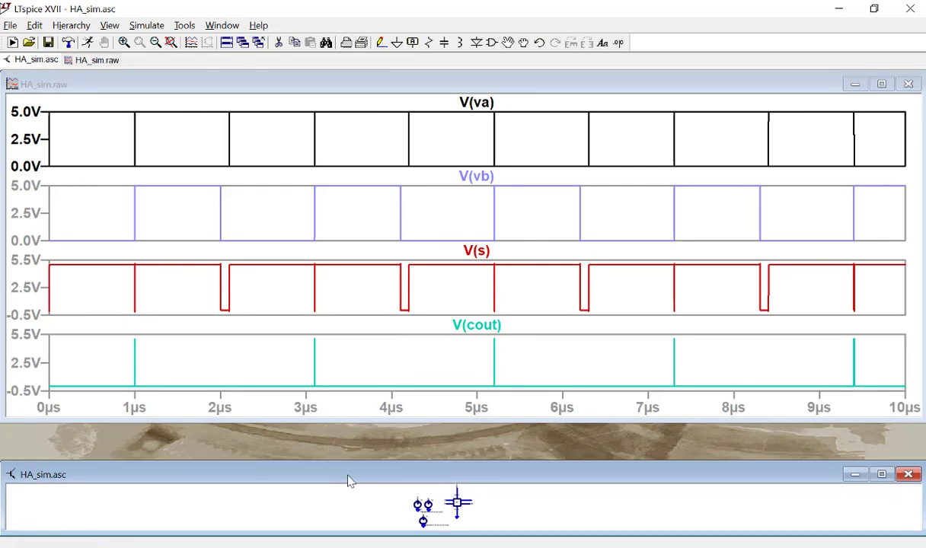
left_click_drag(299, 430, 299, 430)
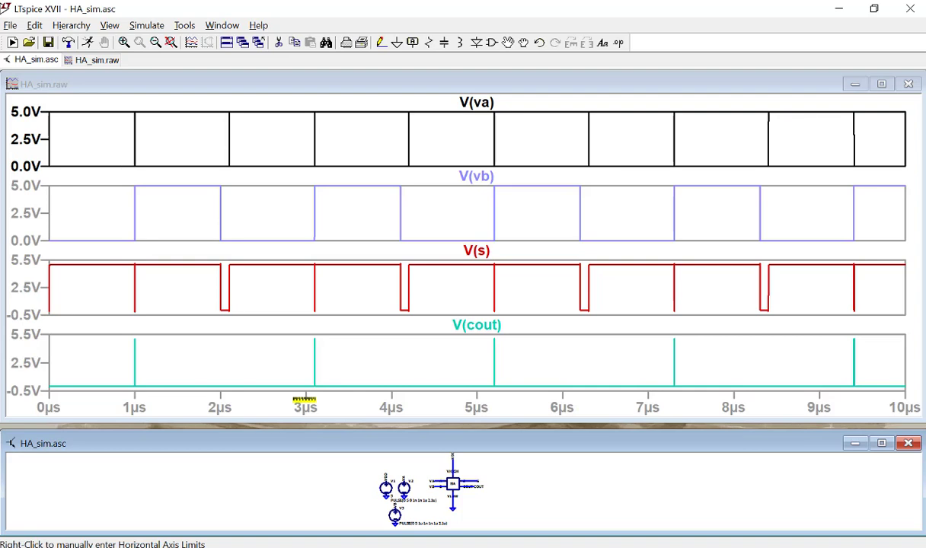
- Set V3's value to PULSE(0 5 0.5u 1n 1n 1u 2.1u), and rerun the simulation with all four waveform panes uncovered
left_click_drag(313, 431, 324, 182)
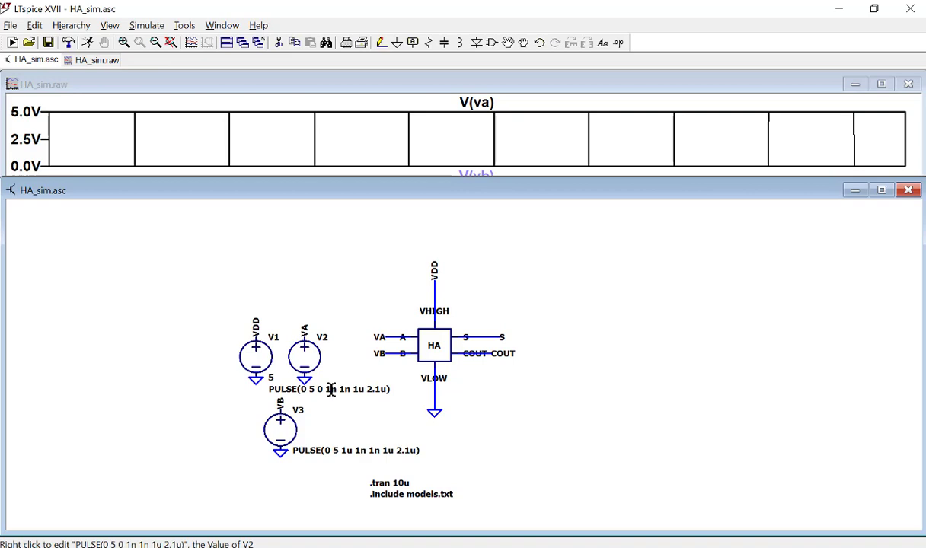
right_click(331, 451)
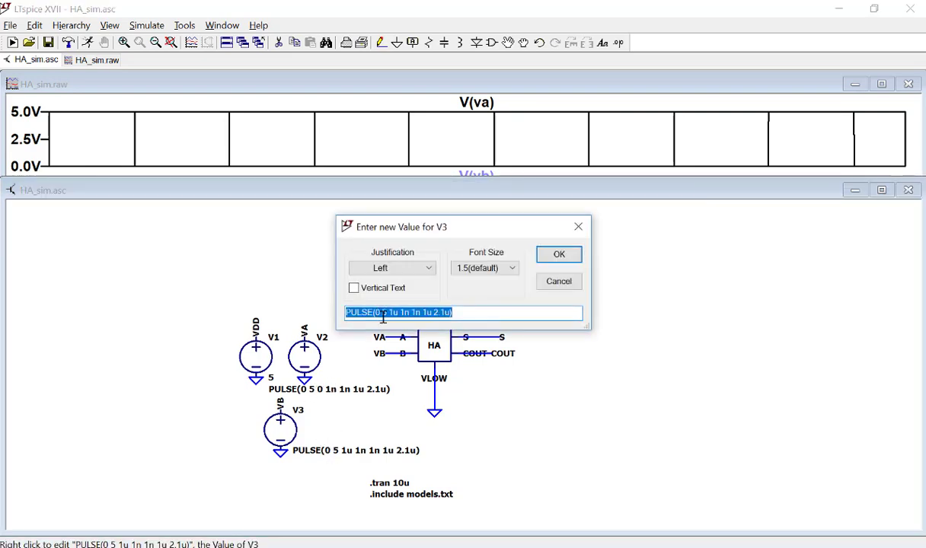
left_click(395, 312)
key("BackSpace")
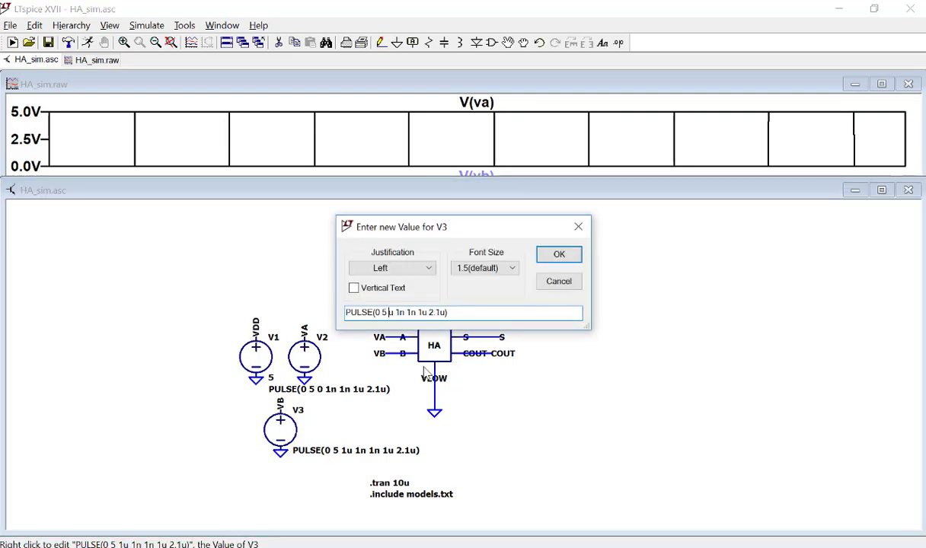
type("0.5")
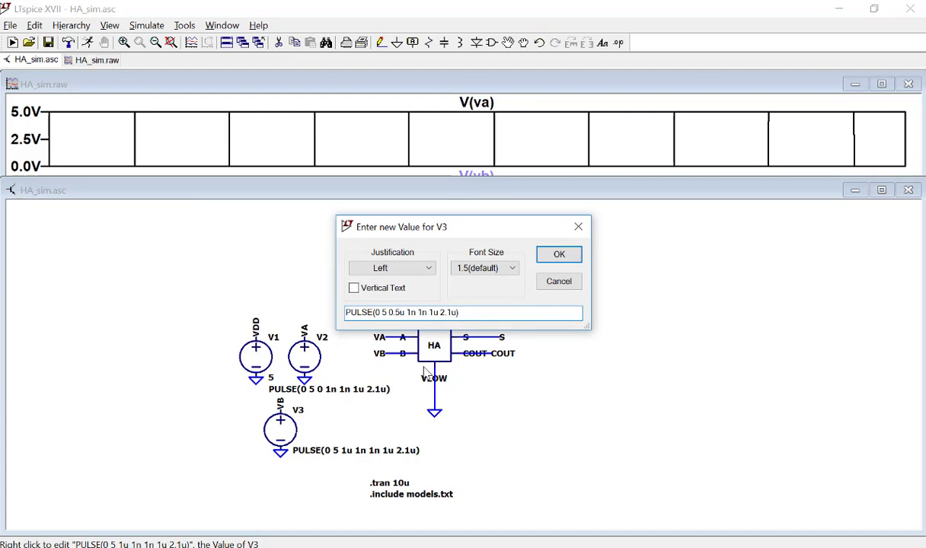
key("Return")
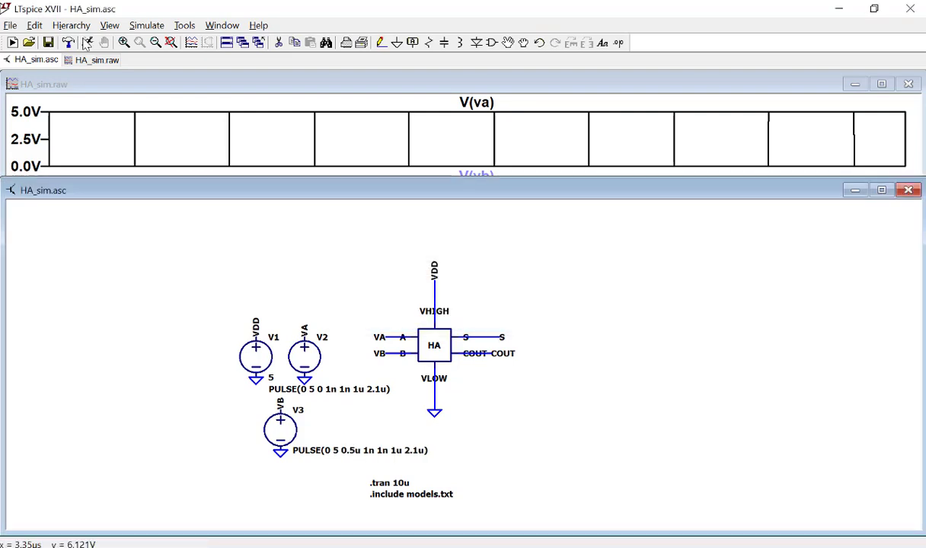
left_click(86, 45)
left_click_drag(339, 178, 350, 450)
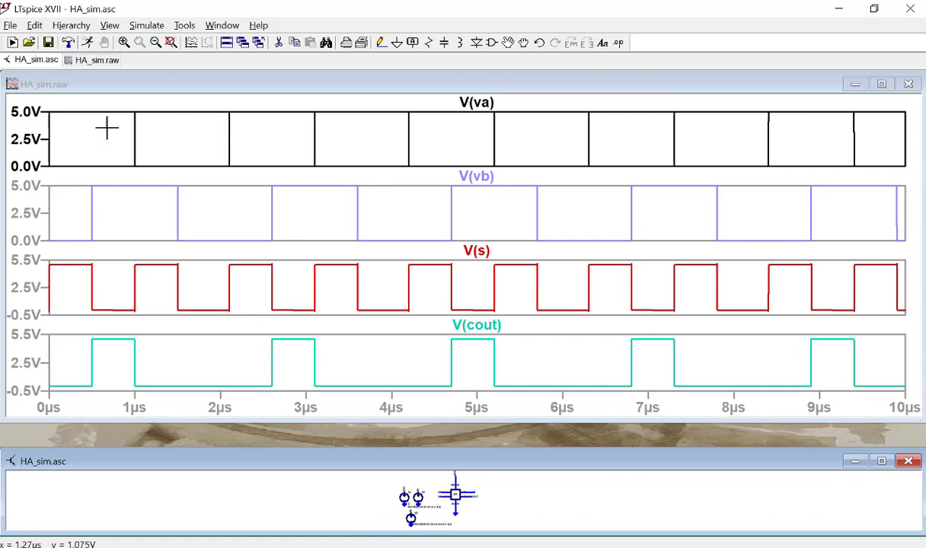
- Set the vertical axis upper limit to 6 V in both the V(va) and V(vb) panes
right_click(35, 129)
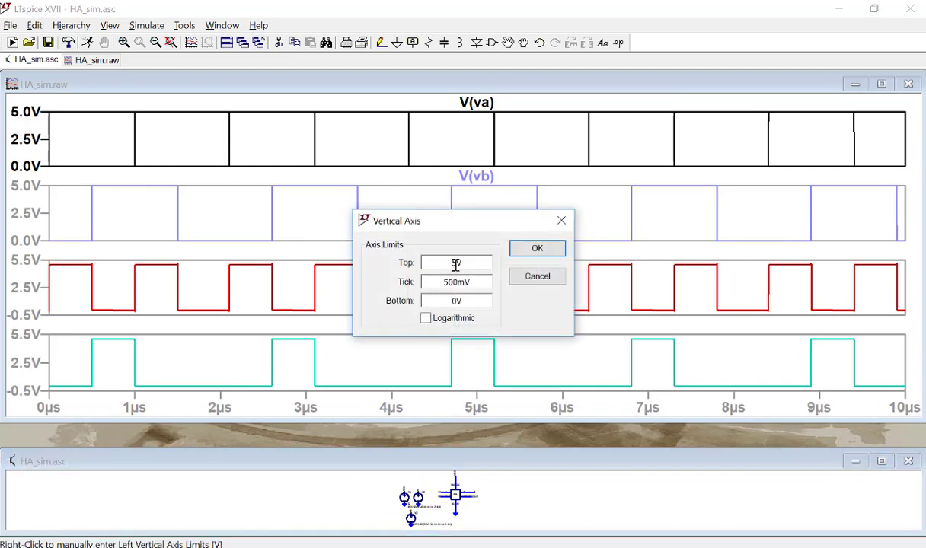
type("6")
key("Return")
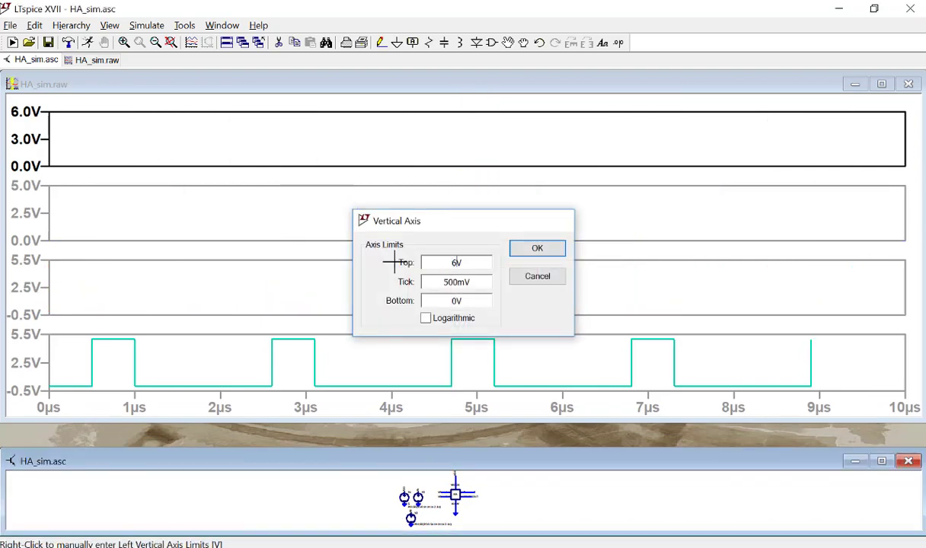
right_click(33, 207)
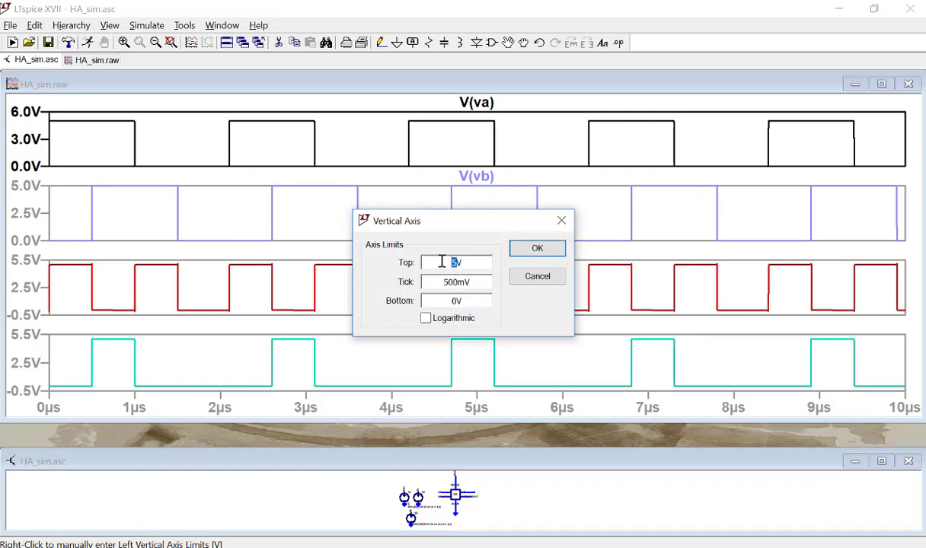
type("6")
key("Return")
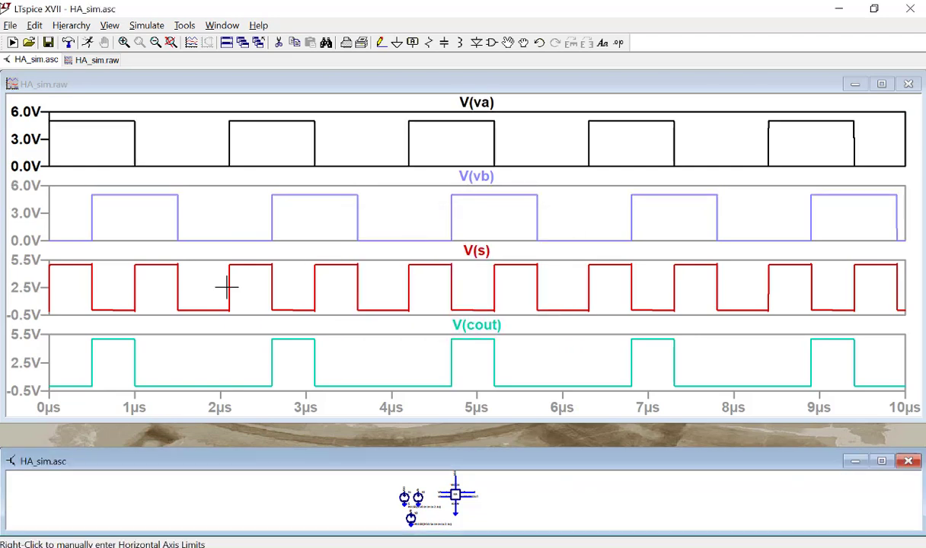
- Attach a cursor to V(va) and move it through the first 2 µs to compare S and COUT for each input combination
left_click(492, 102)
left_click_drag(478, 138, 152, 164)
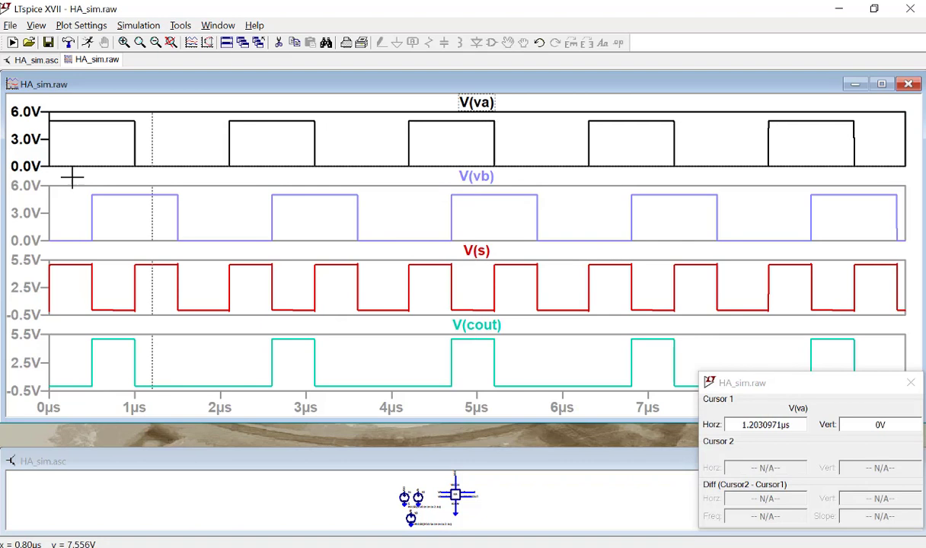
left_click_drag(72, 177, 113, 158)
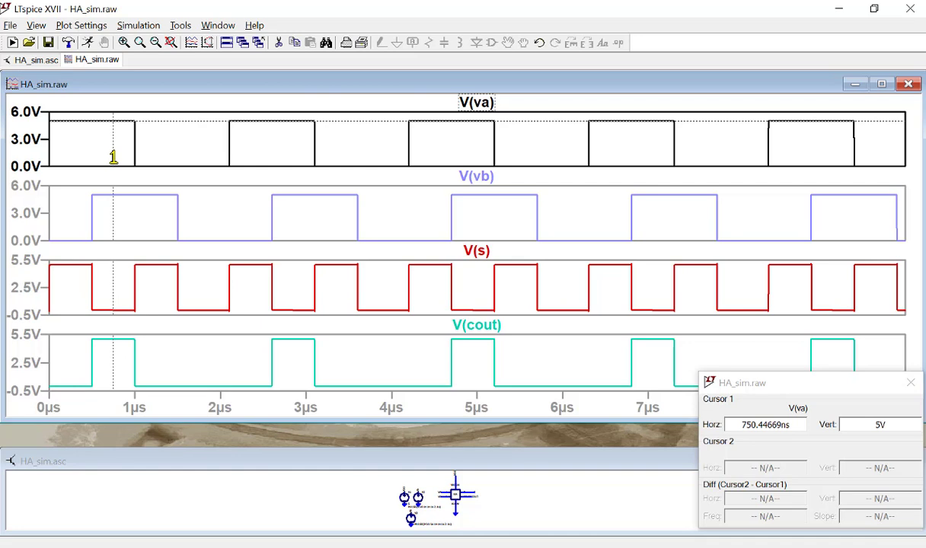
left_click_drag(112, 158, 153, 158)
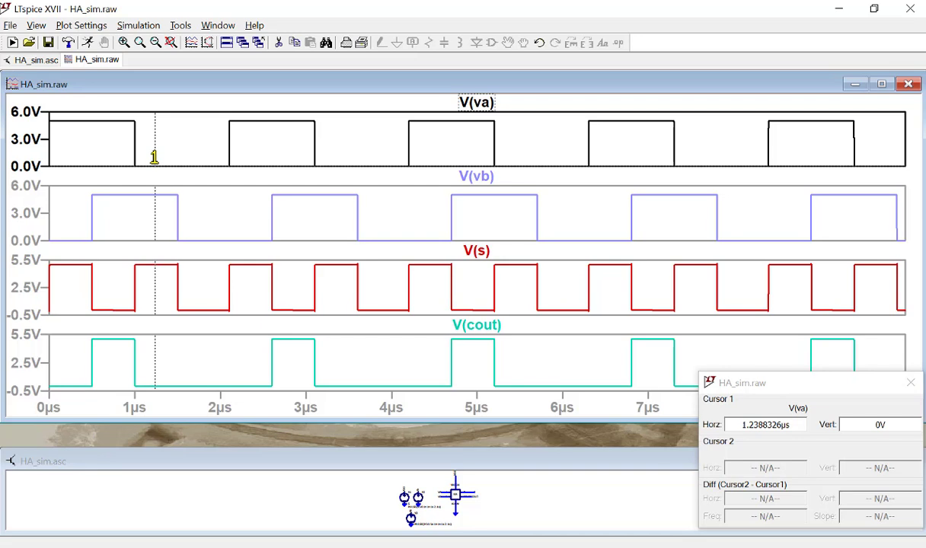
left_click_drag(184, 156, 197, 155)
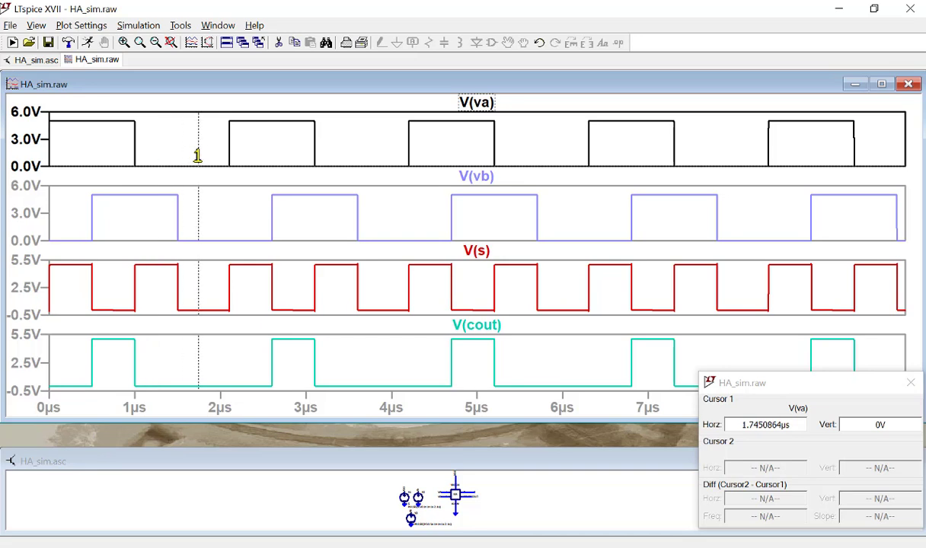
- Enlarge the HA_sim.asc schematic window over the lower waveform panes to inspect the HA block
left_click(388, 455)
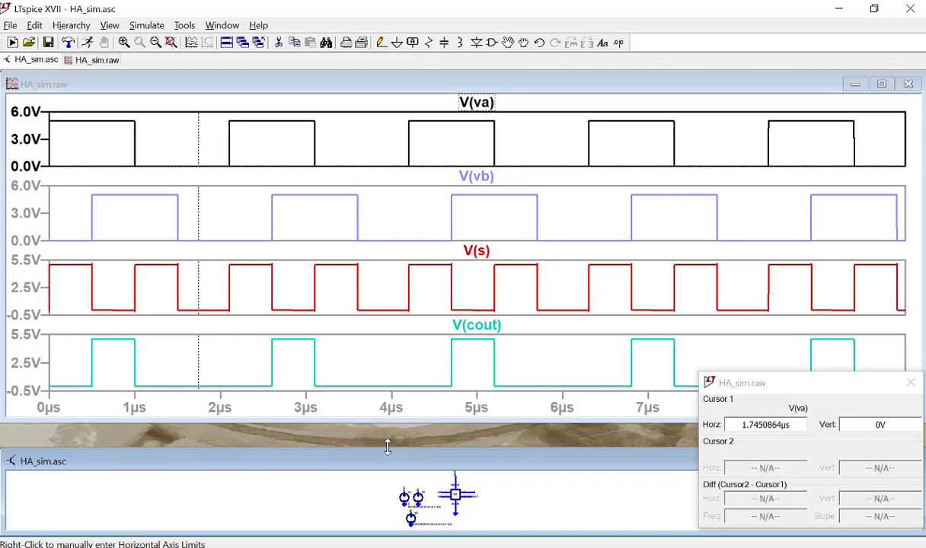
left_click_drag(425, 242, 410, 260)
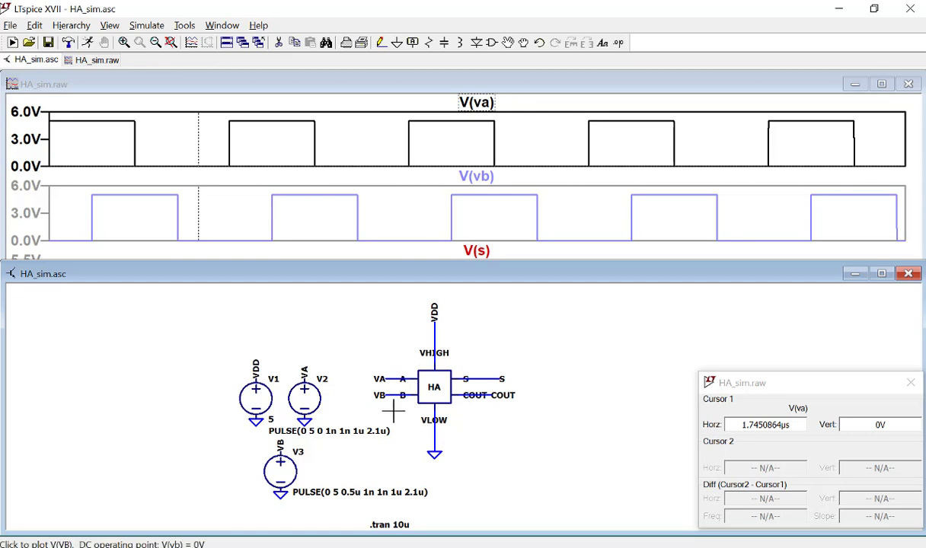
scroll(373, 402, "up", 3)
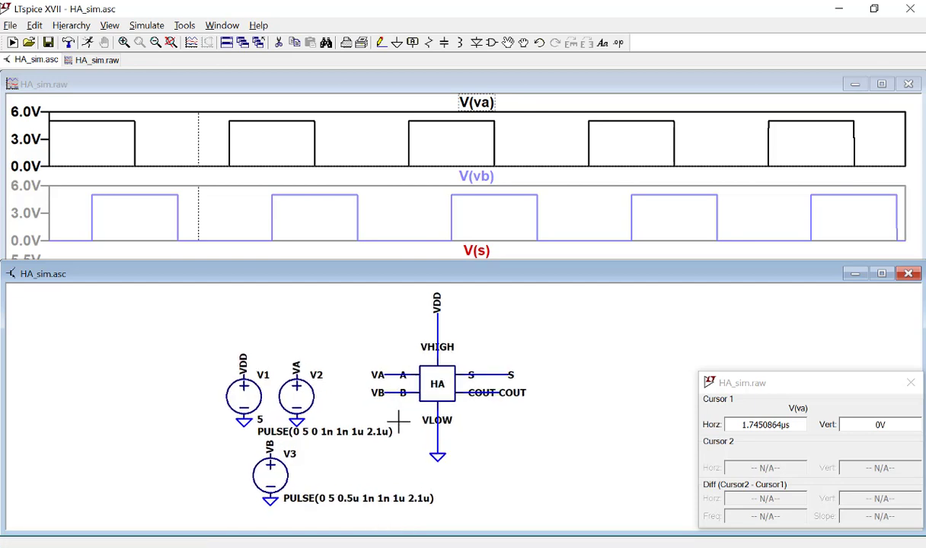
- Place a net label Ci below the HA block's VB input label, and delete it again
left_click(618, 42)
left_click(630, 207)
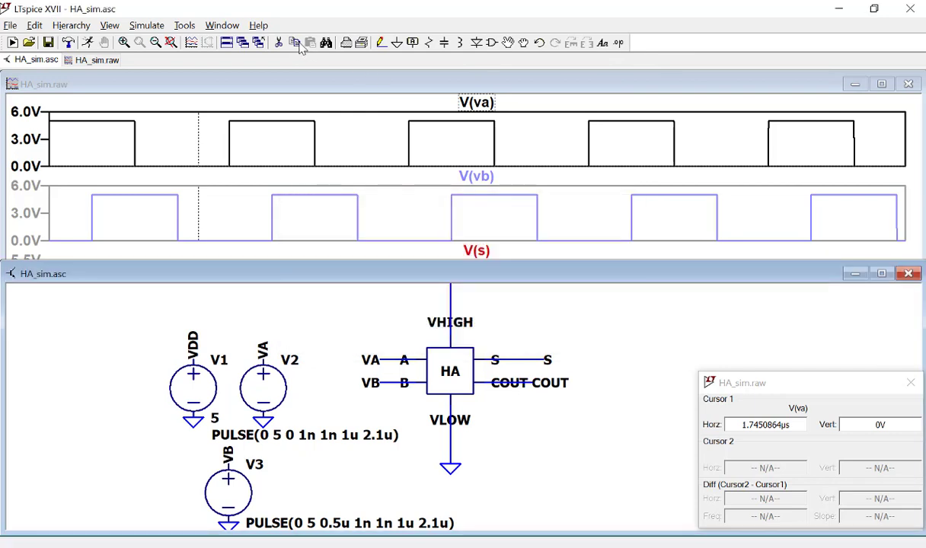
left_click(411, 44)
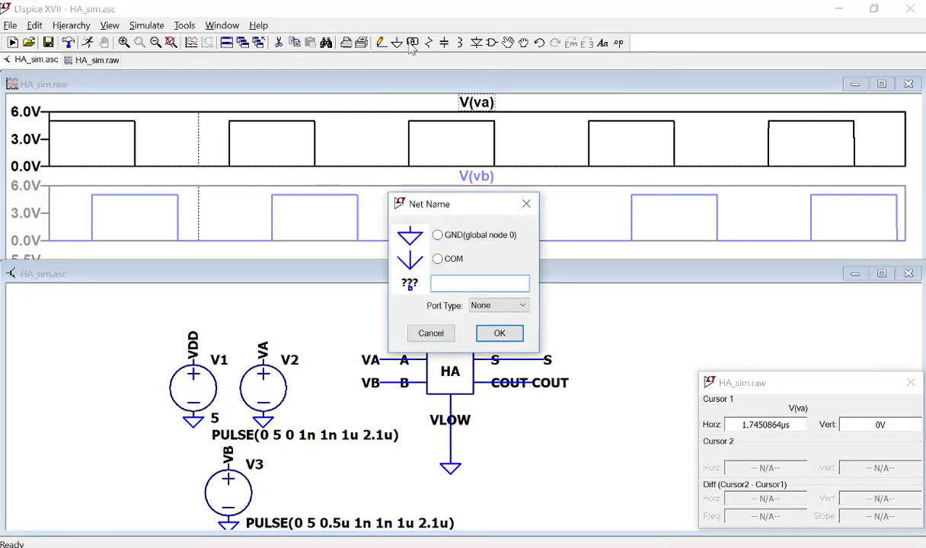
type("Ci")
key("Return")
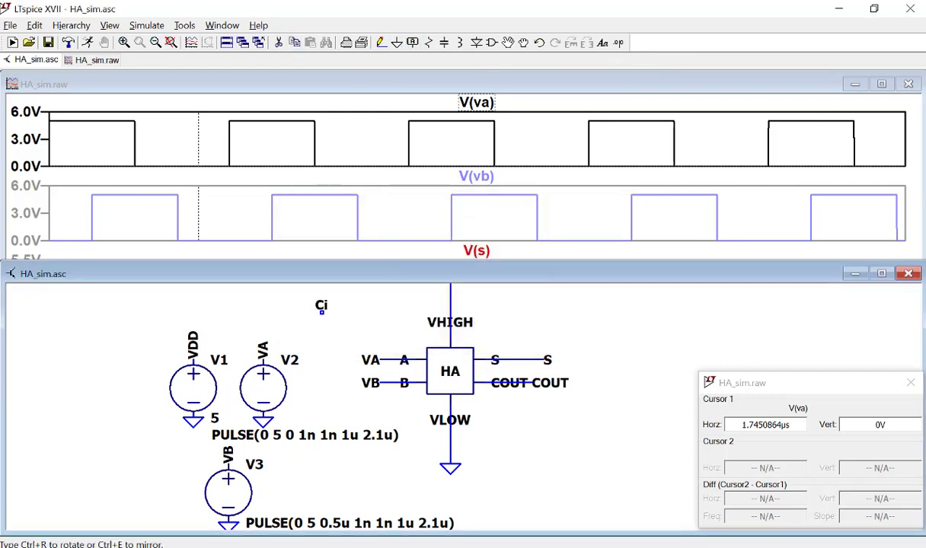
left_click(368, 405)
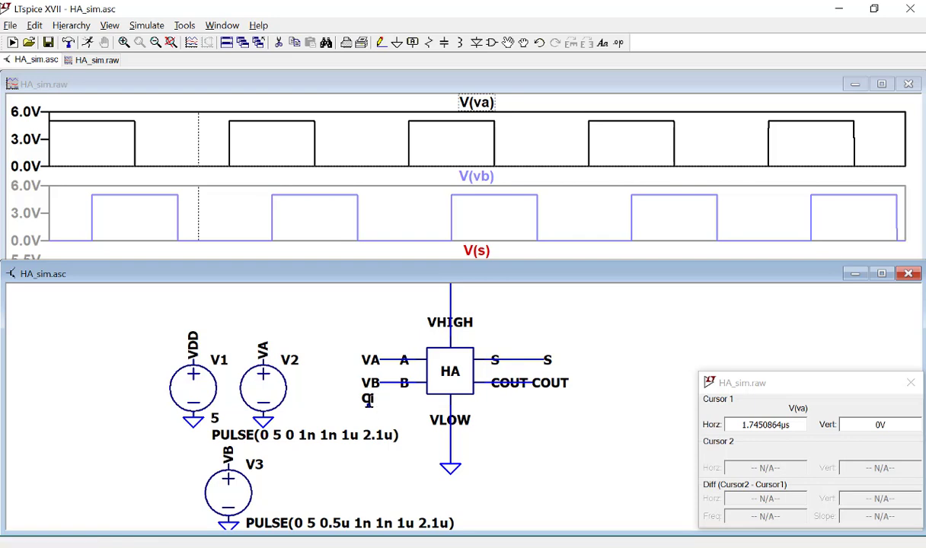
key("F5")
left_click(368, 404)
key("Escape")
left_click_drag(355, 259, 383, 282)
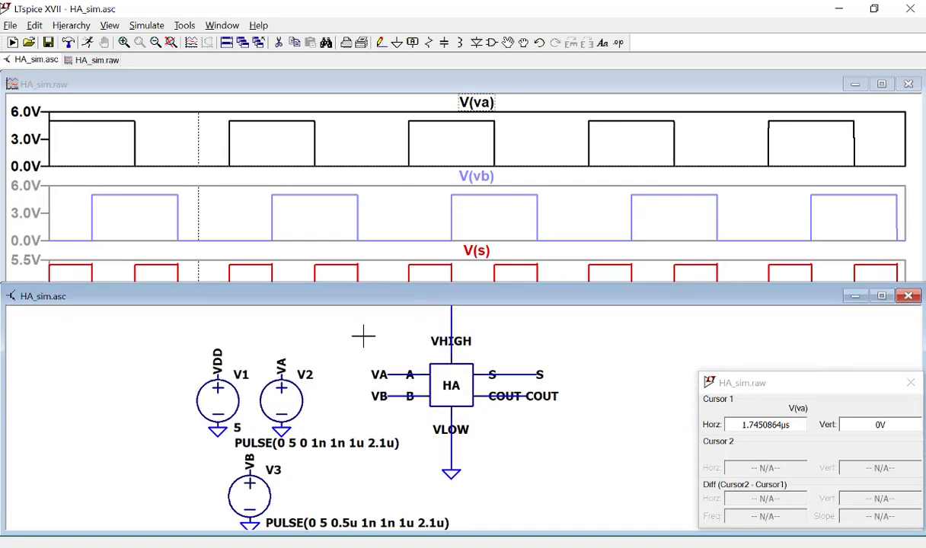